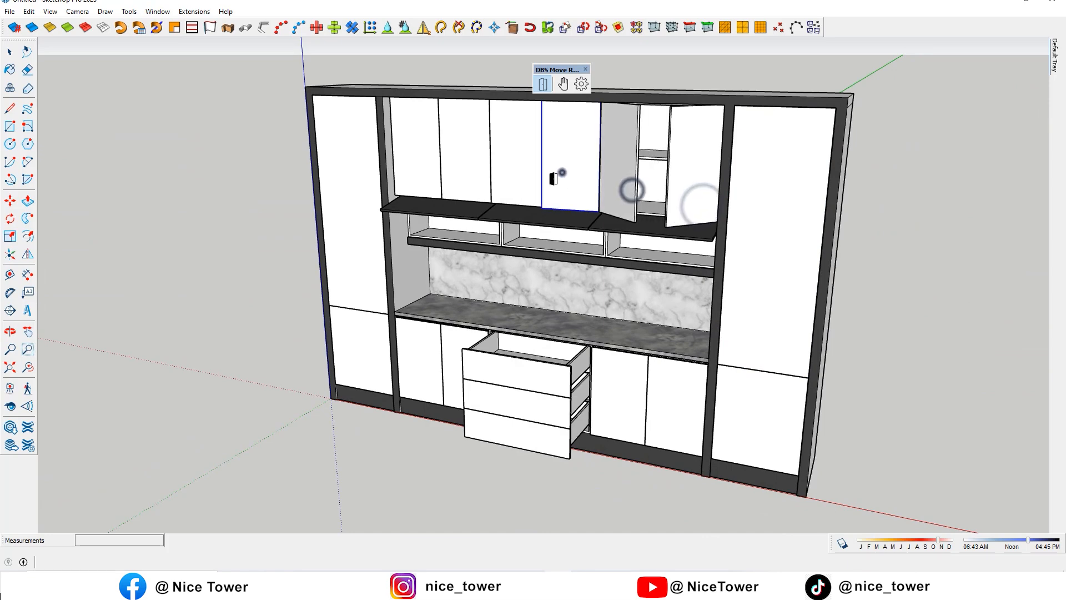
Test the finished cabinet's joints by opening its upper doors, lower doors and tall-unit doors with the DBS open/close tool
click(491, 170)
click(457, 172)
click(411, 167)
middle_drag(411, 167, 330, 248)
click(416, 371)
click(471, 366)
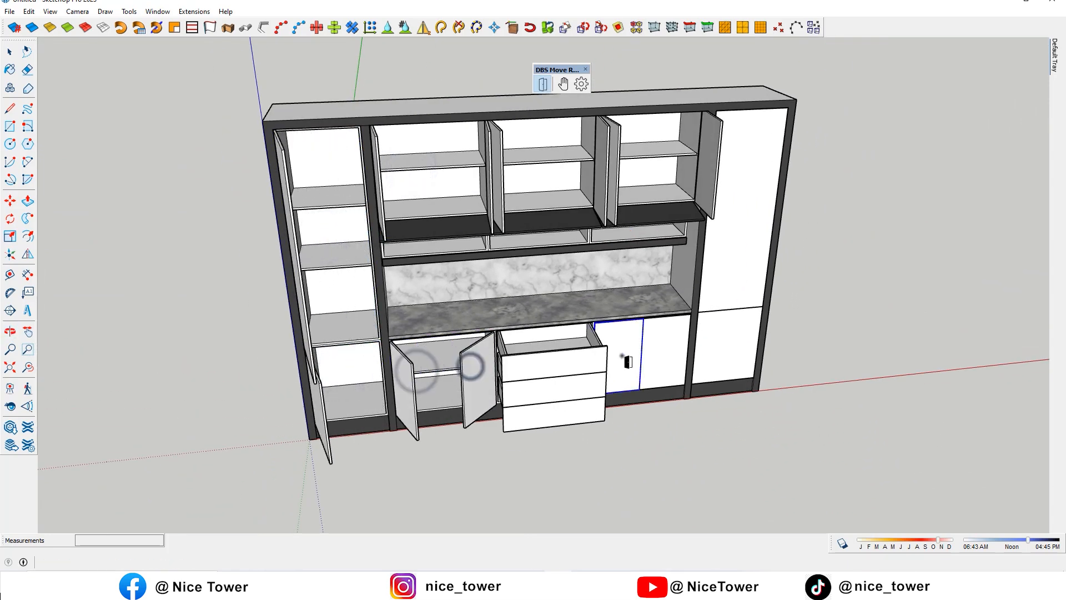
click(716, 350)
click(736, 277)
middle_drag(917, 357, 562, 314)
drag(562, 314, 548, 395)
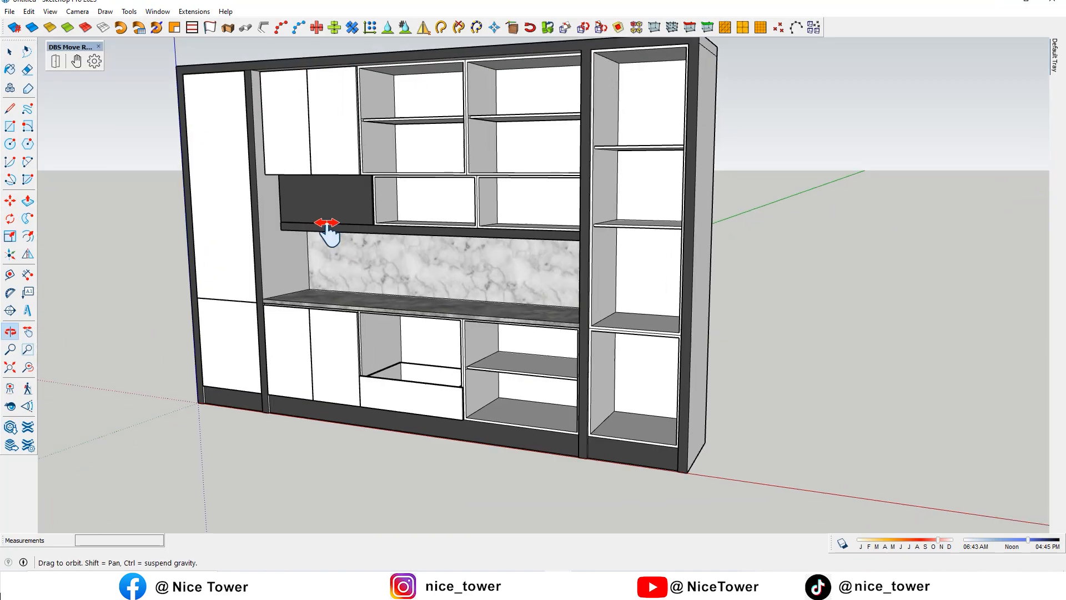
Move the floating DBS Move Rotate toolbar to the upper middle of the model view
drag(326, 230, 378, 316)
key(space)
drag(118, 67, 566, 70)
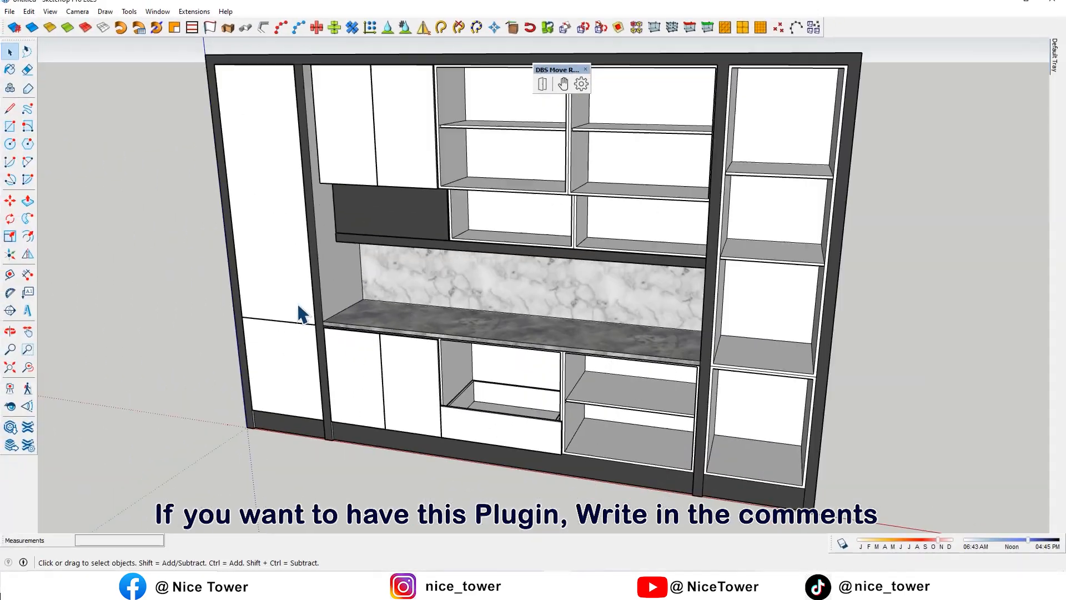
Examine the cabinet's separate components: the two lower doors, the bottom drawer, the tall doors and the dark flap panel
scroll(300, 294, up, 3)
click(340, 331)
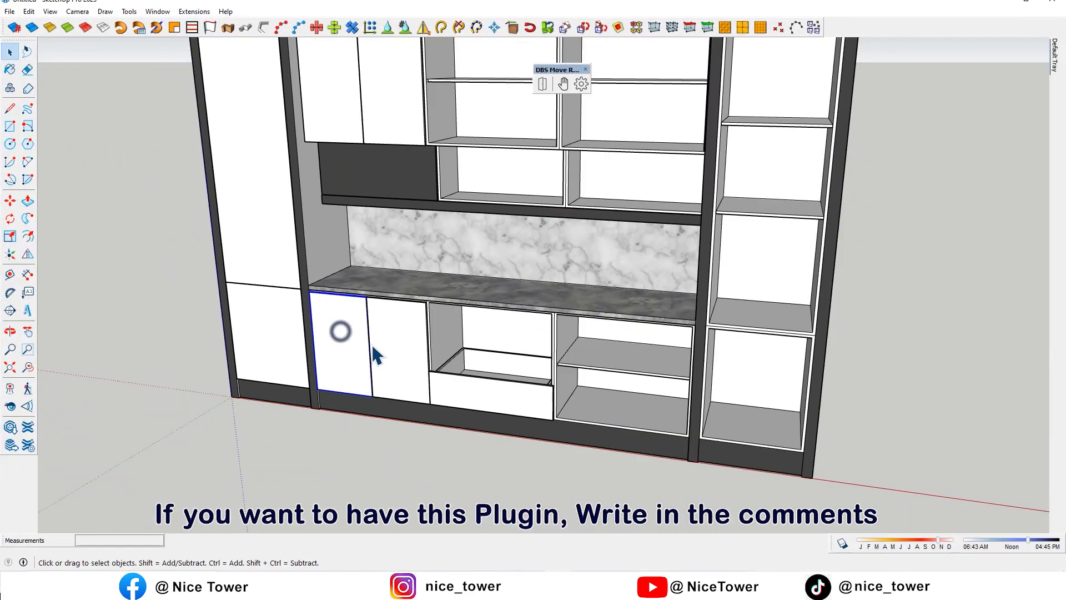
scroll(380, 348, up, 3)
click(400, 341)
click(345, 354)
click(407, 350)
click(541, 414)
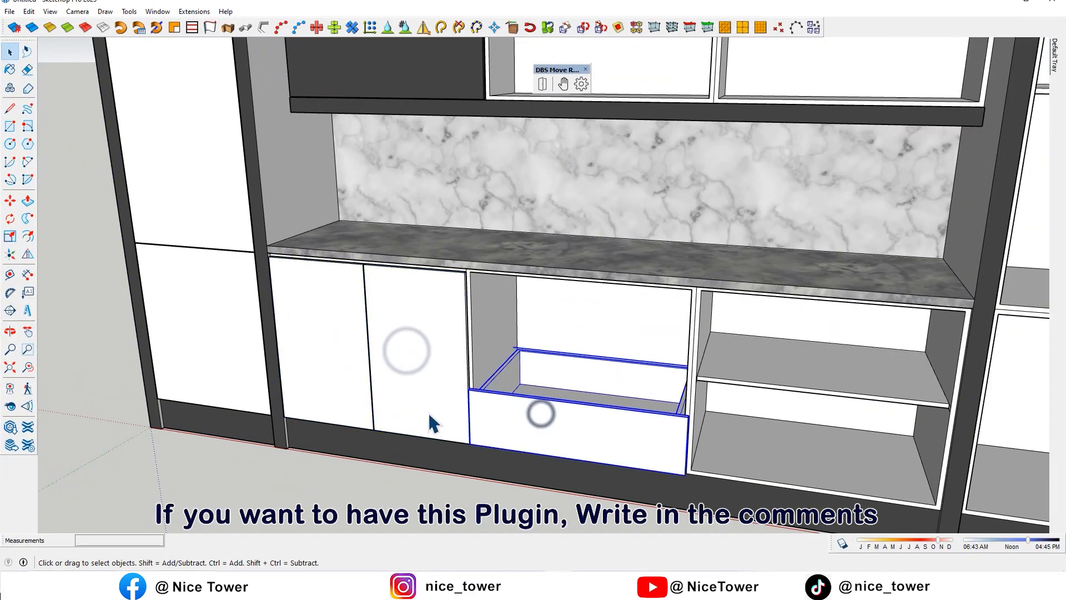
scroll(357, 369, down, 3)
click(352, 361)
click(338, 250)
scroll(364, 328, down, 3)
click(434, 233)
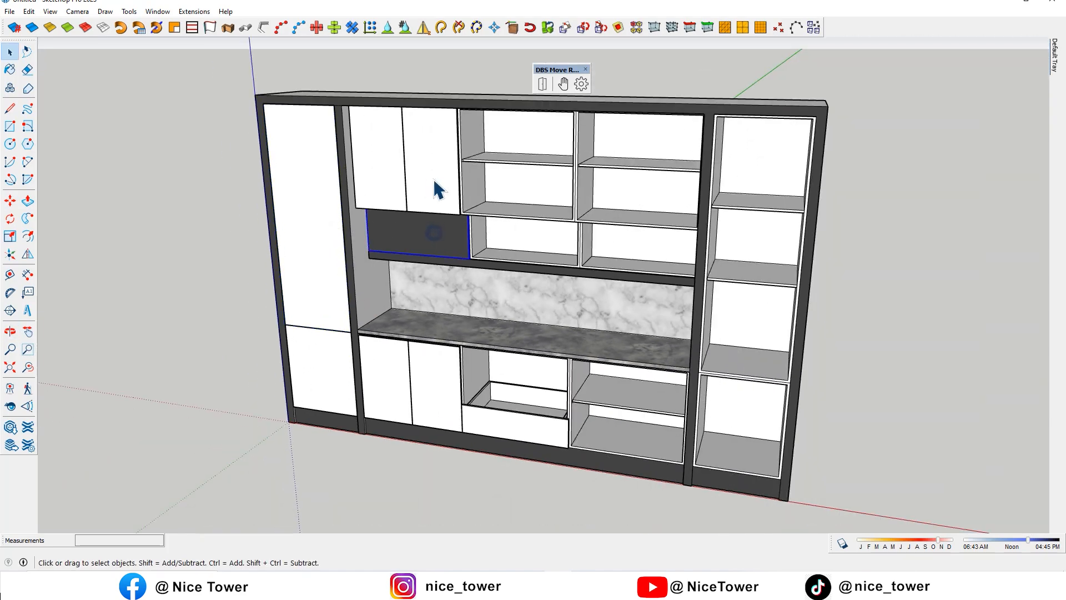
scroll(464, 222, up, 3)
scroll(501, 331, down, 4)
scroll(474, 433, up, 6)
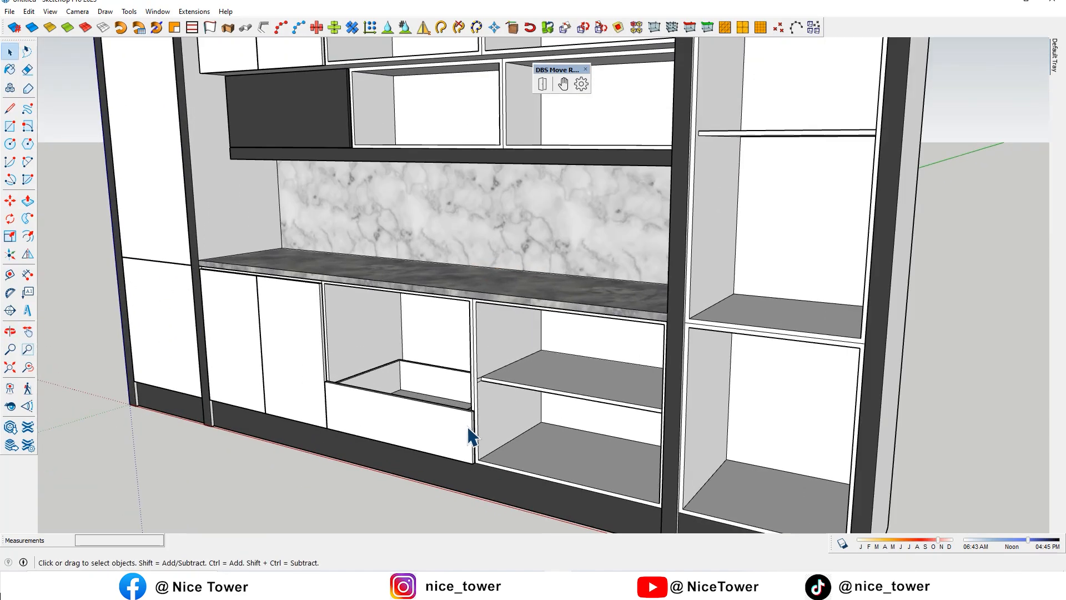
scroll(458, 414, down, 3)
Configure a slider joint for the bottom drawer with an animation time of 4 s
click(377, 351)
scroll(451, 425, up, 3)
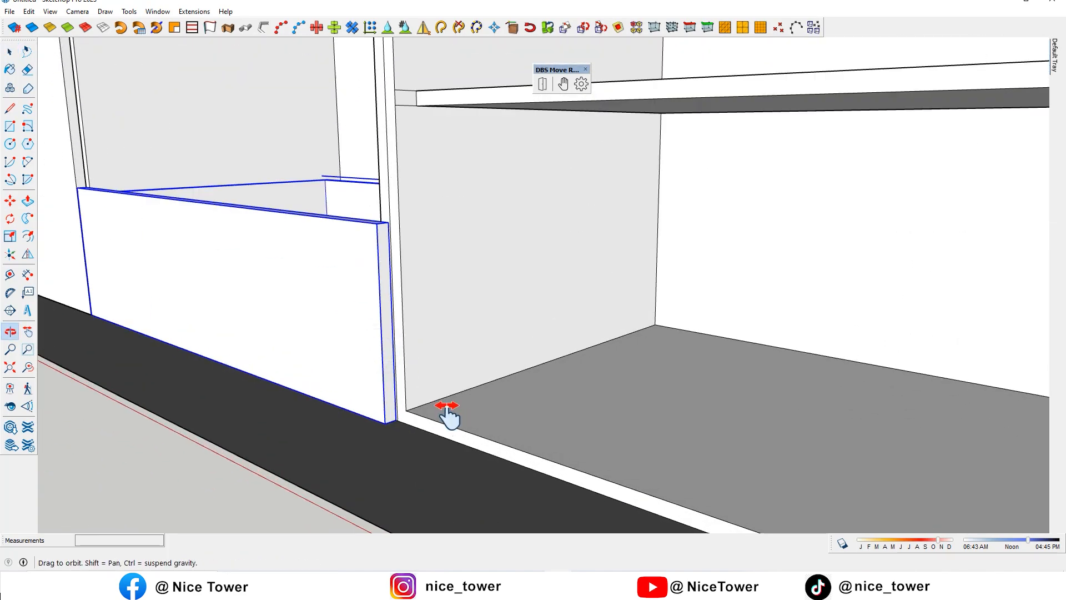
middle_drag(447, 413, 477, 417)
click(581, 85)
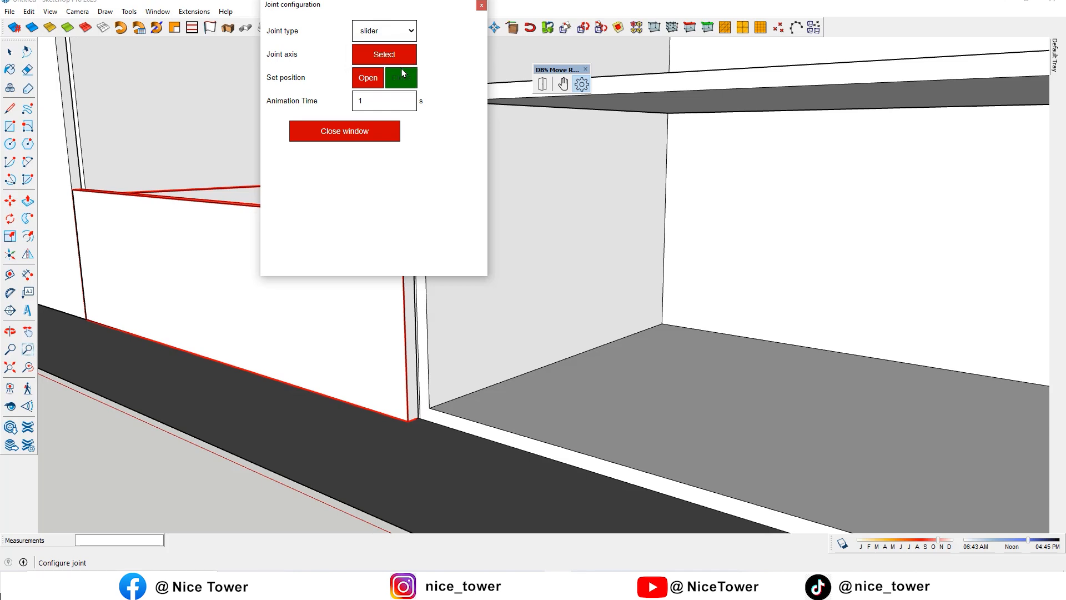
click(410, 97)
click(409, 104)
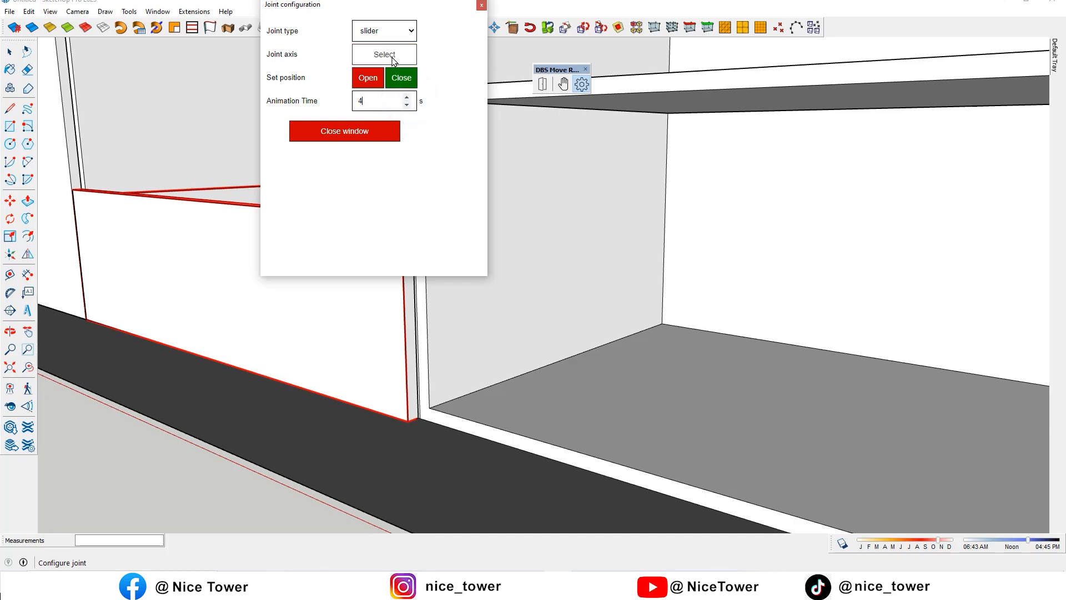
Define the slider axis at the drawer front's lower corner, pointing outward from the cabinet, and finish the joint configuration
scroll(409, 425, down, 3)
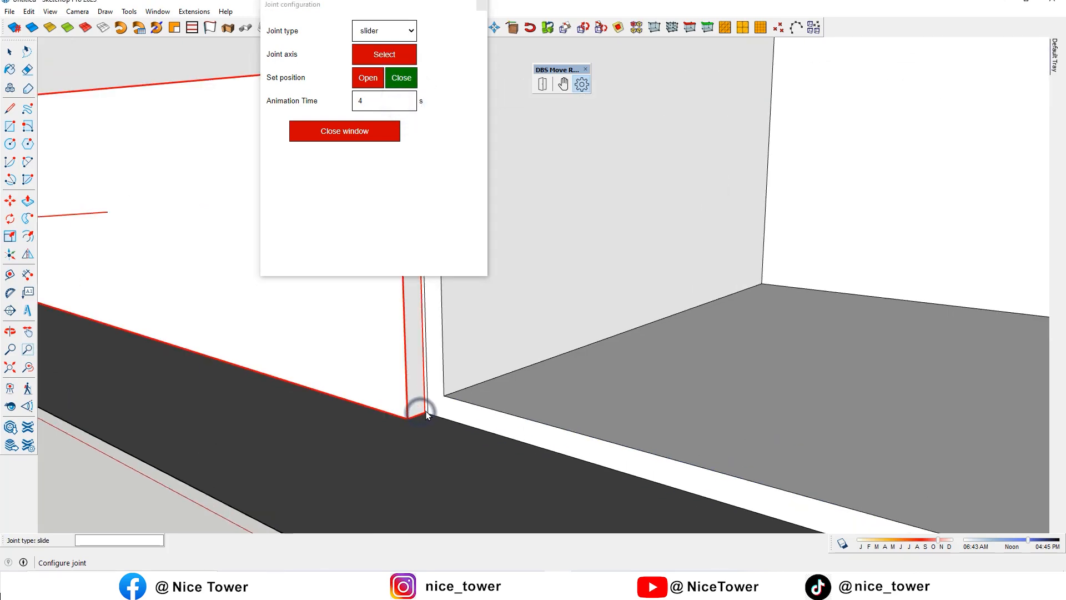
scroll(442, 408, down, 3)
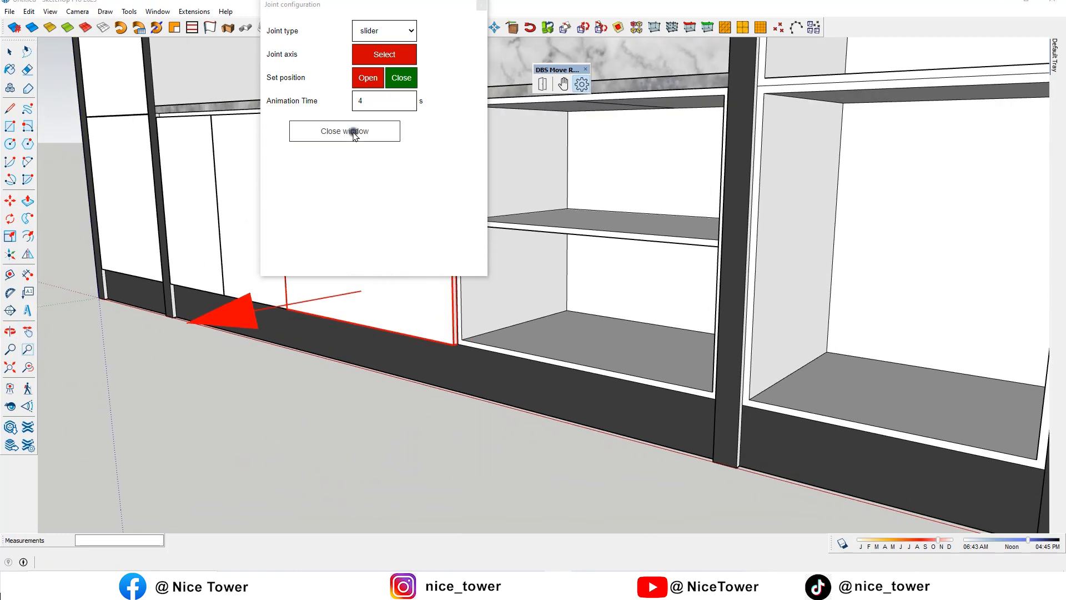
click(353, 133)
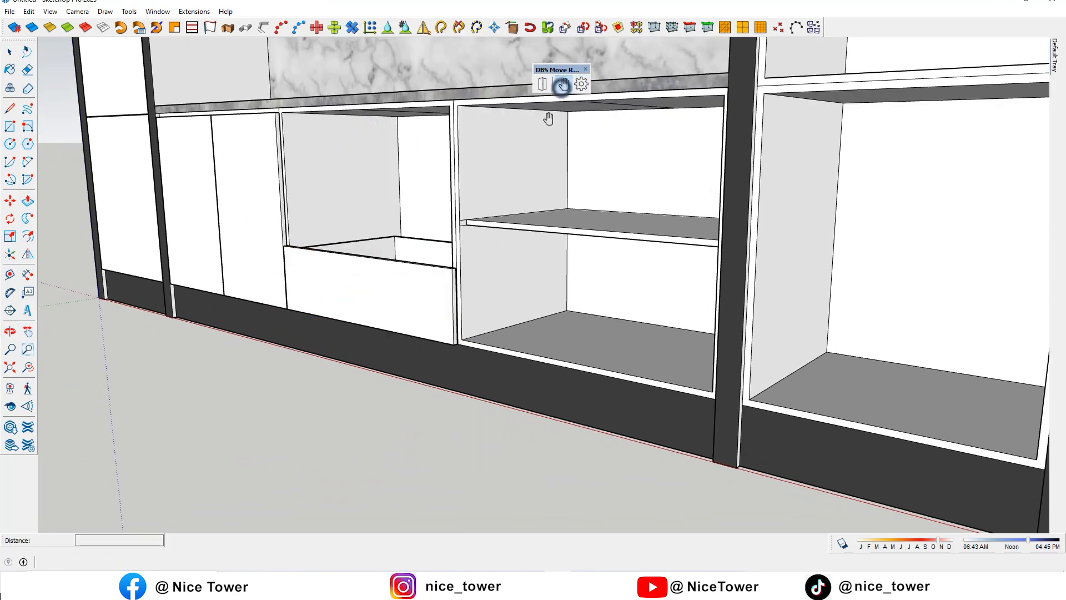
Slide the bottom drawer outward about 41 cm with the joint move tool and store that position as Open
click(412, 309)
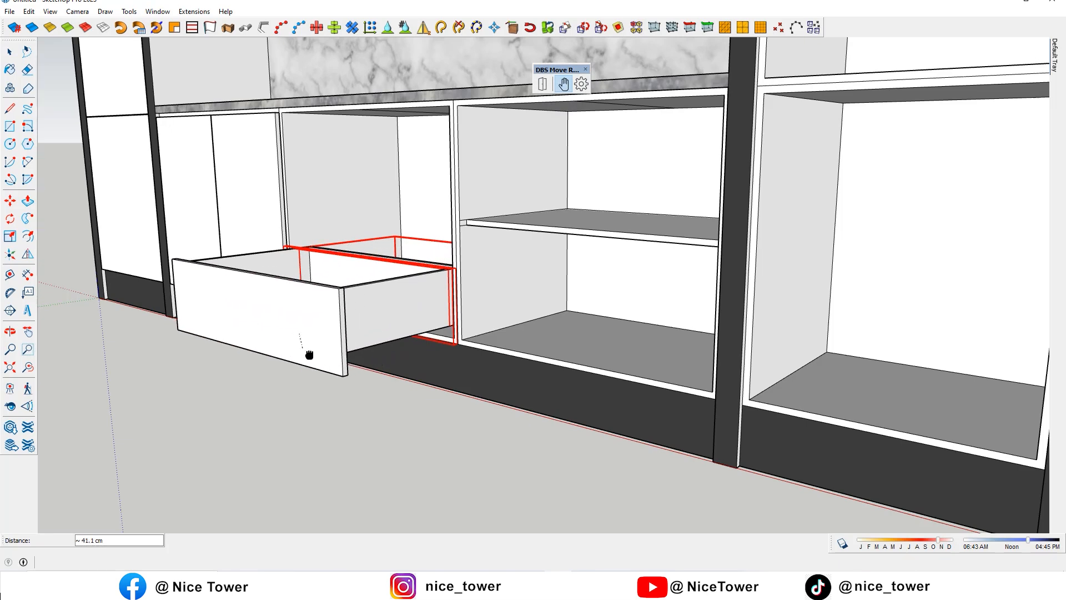
click(300, 354)
mouse_move(238, 361)
middle_down()
mouse_move(374, 352)
mouse_move(255, 352)
middle_up()
right_click(335, 355)
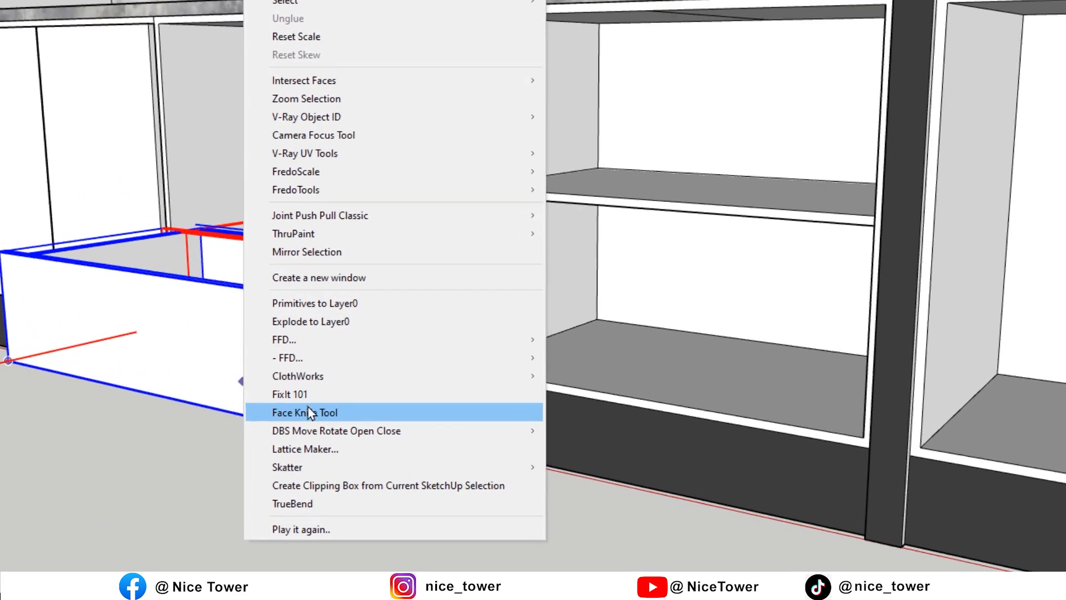
mouse_move(421, 433)
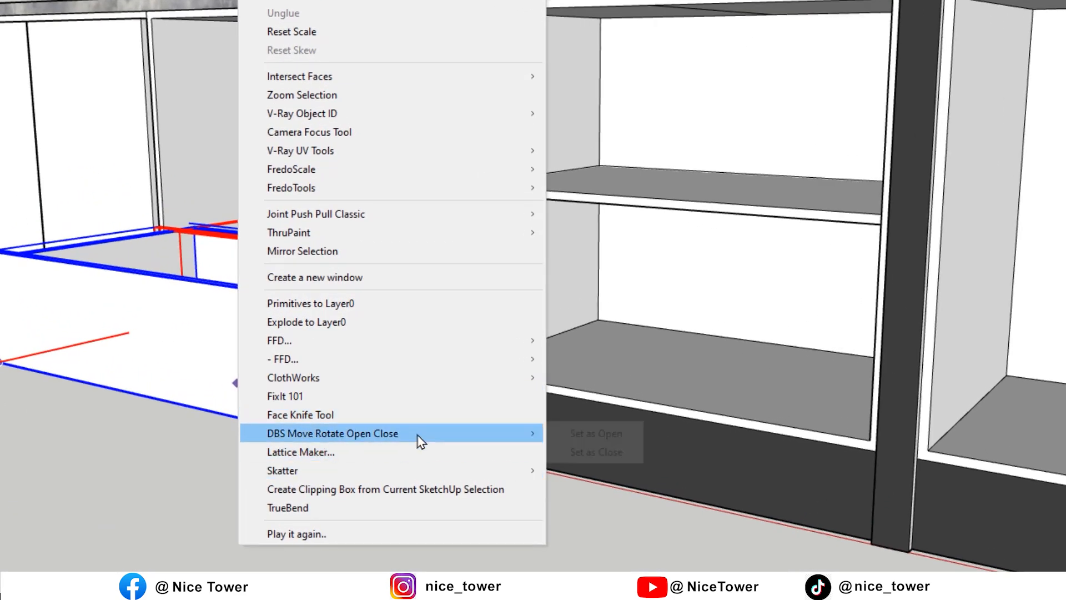
click(590, 436)
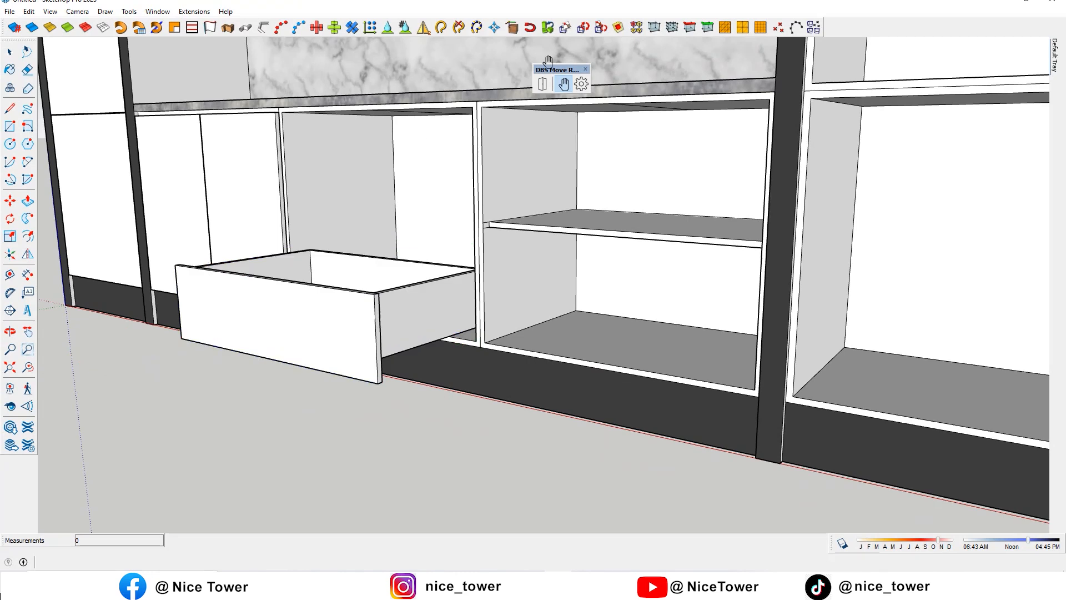
Test the bottom drawer's slider joint by closing, opening and closing it with the open/close tool
click(538, 86)
click(352, 348)
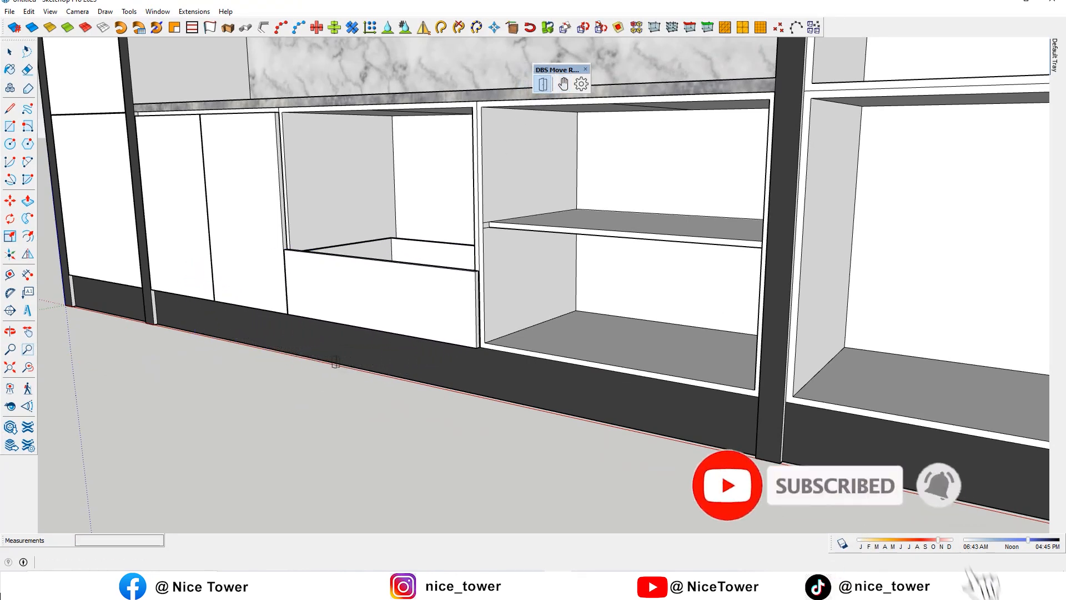
click(394, 266)
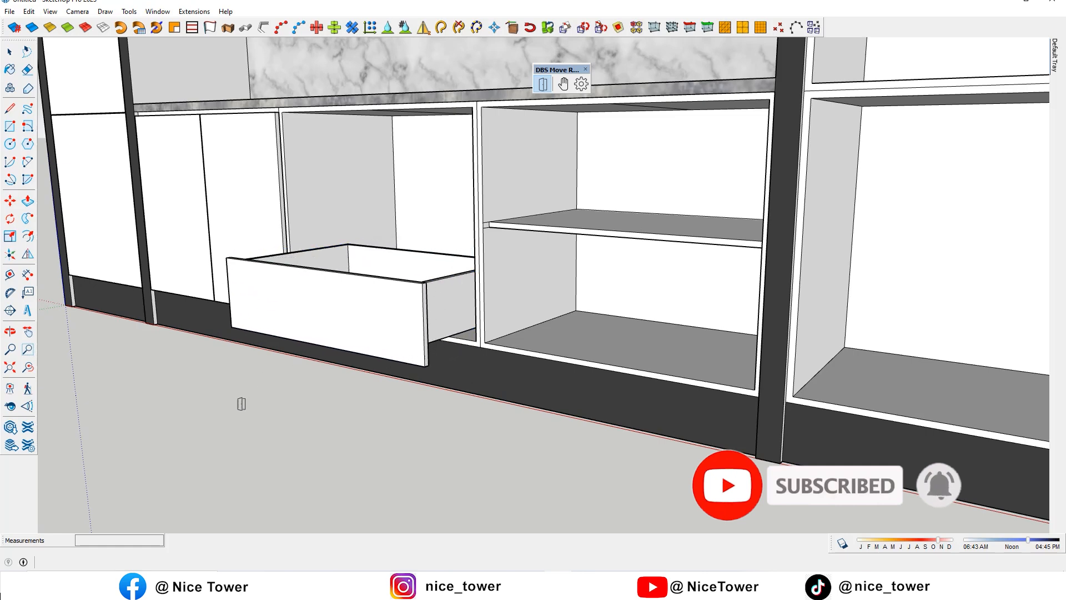
click(280, 311)
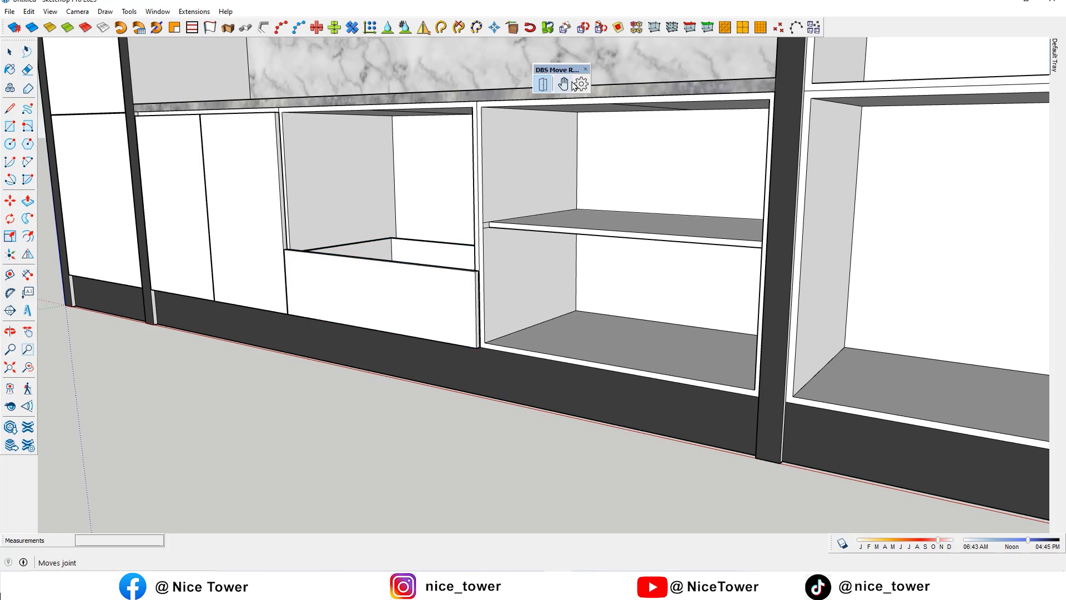
Shorten the bottom drawer's animation time in its joint configuration and try the faster opening and closing
click(439, 316)
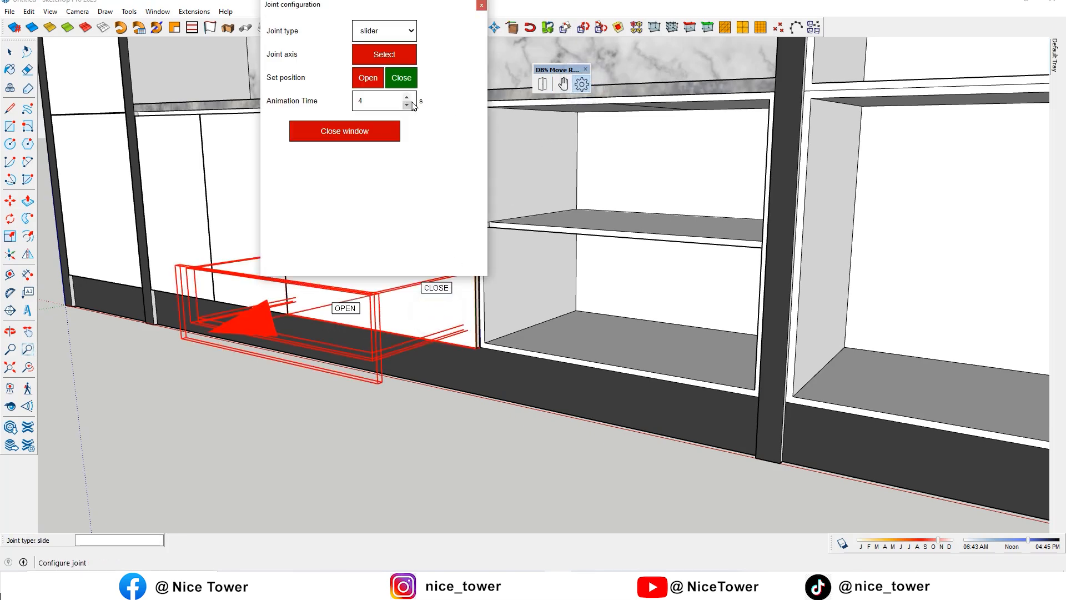
click(376, 137)
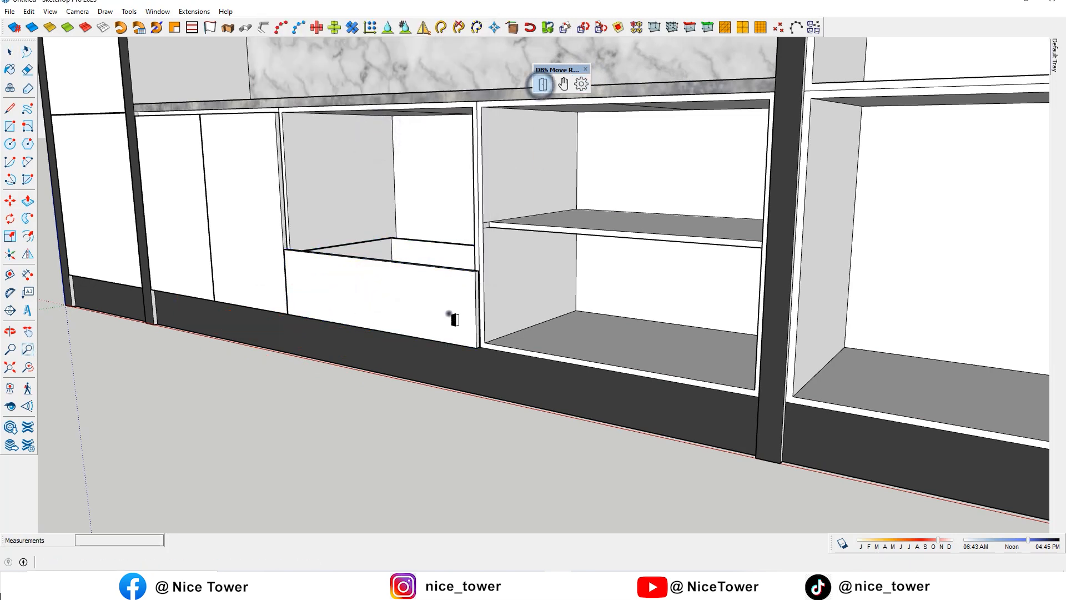
click(452, 317)
click(346, 351)
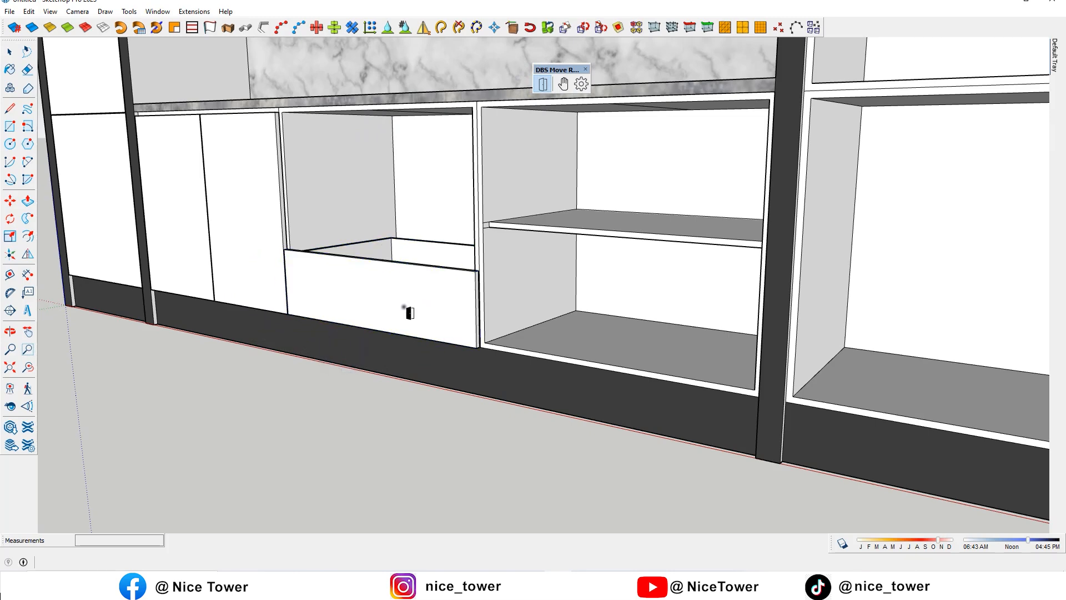
click(410, 313)
click(356, 333)
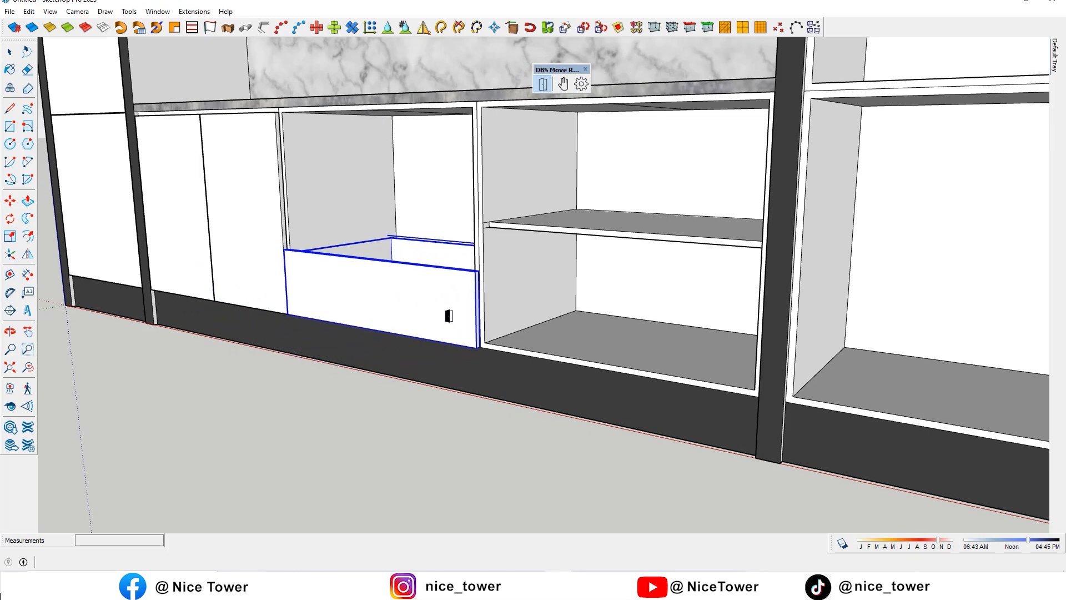
Copy the bottom drawer straight up so the duplicate sits directly above it as the middle drawer
scroll(449, 314, up, 3)
scroll(462, 333, up, 4)
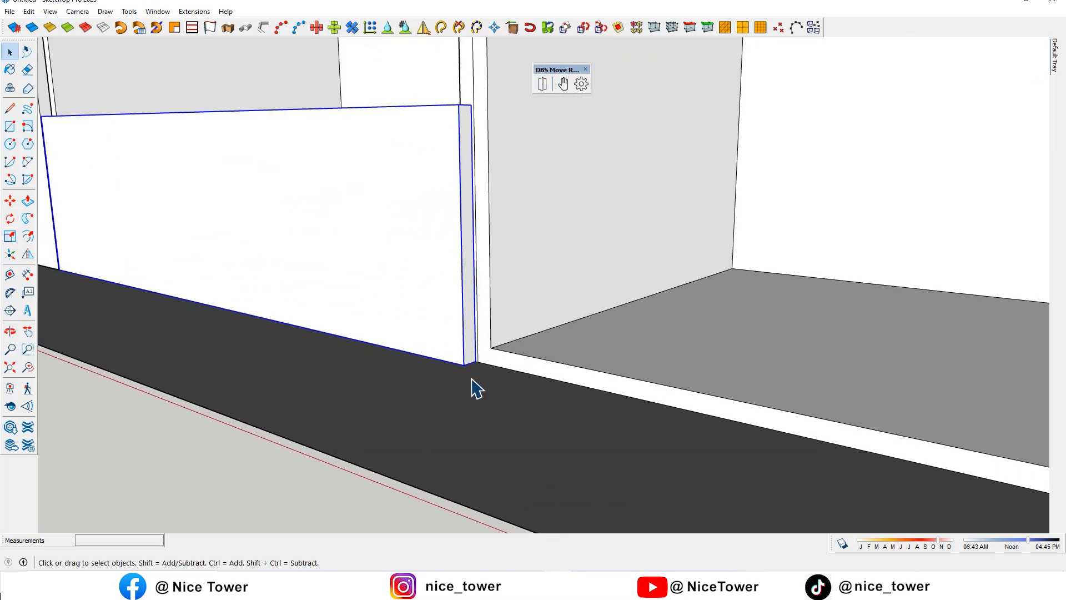
click(462, 366)
key(ctrl)
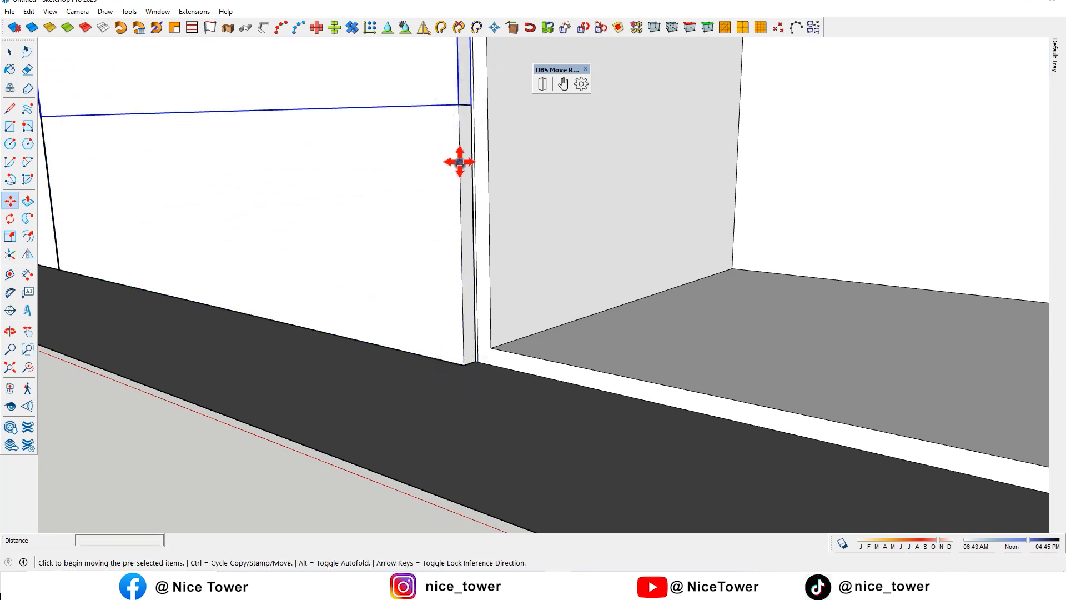
click(460, 162)
click(459, 155)
scroll(459, 161, down, 5)
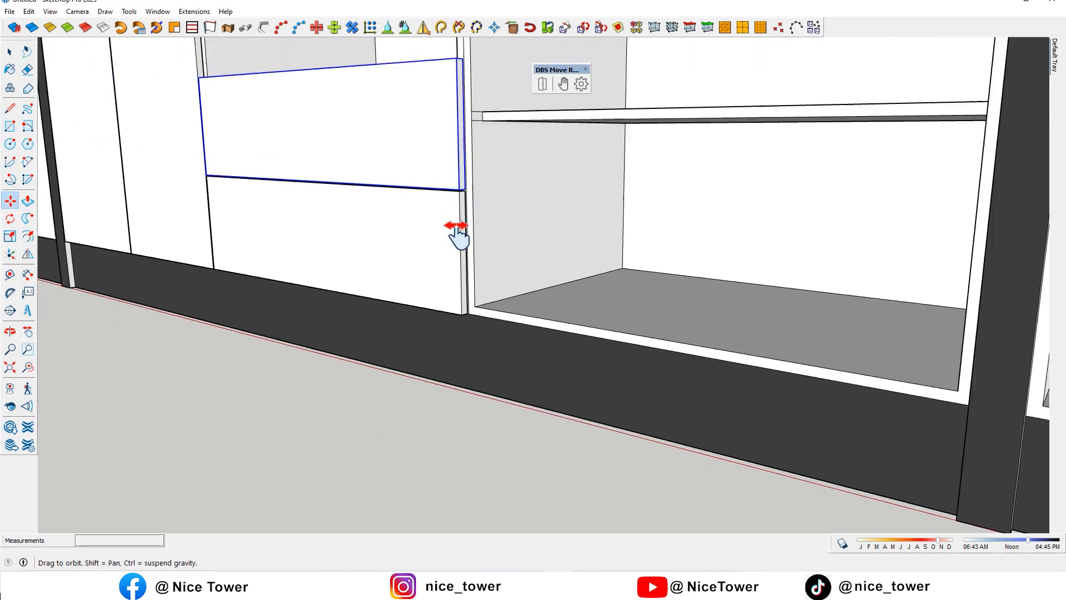
Copy the middle drawer upward by the same spacing to fill the remaining opening below the countertop
click(461, 322)
key(ctrl)
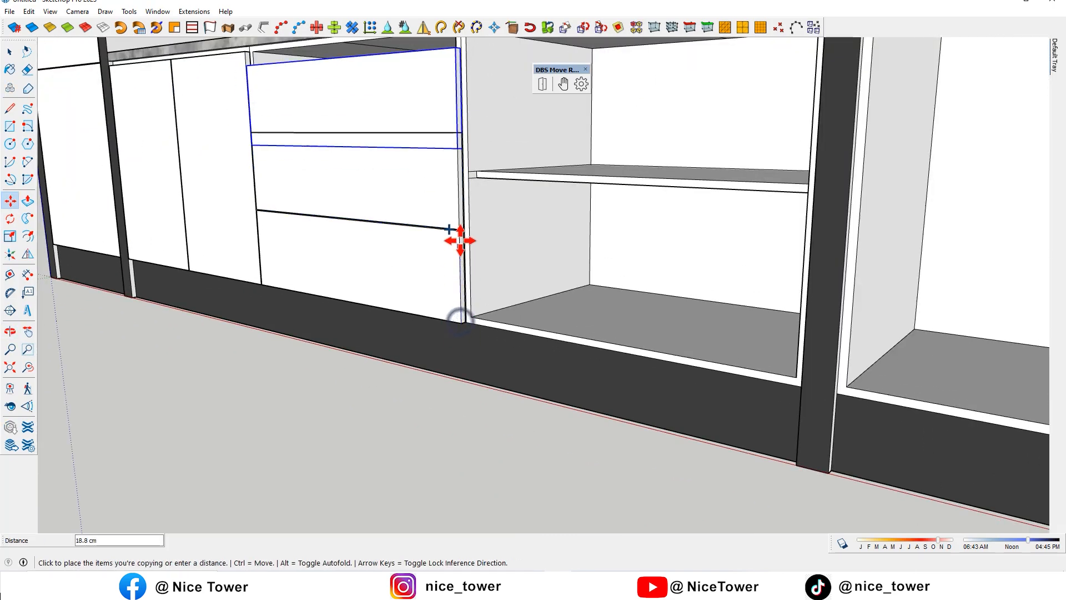
scroll(452, 230, up, 6)
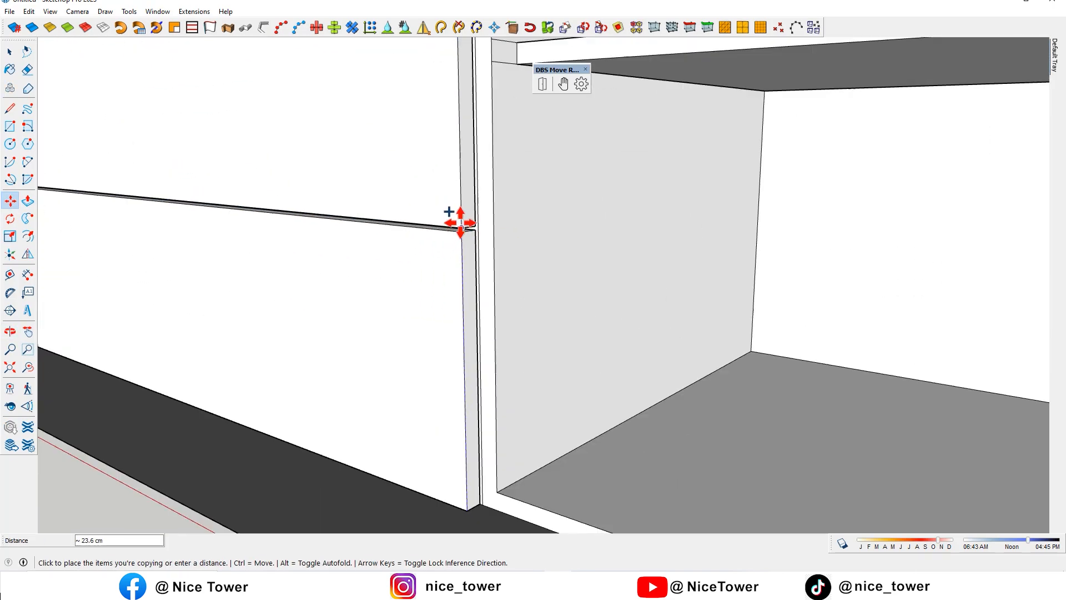
click(461, 223)
scroll(459, 222, down, 10)
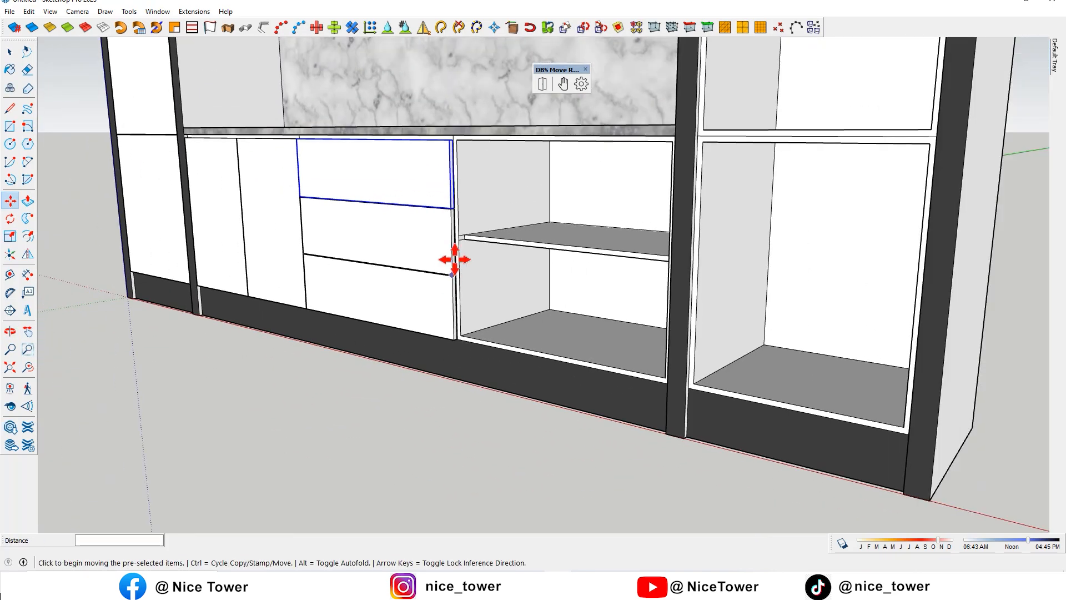
key(space)
Test the slider joints of all three stacked drawers by opening and closing each one, checking from both sides
click(396, 179)
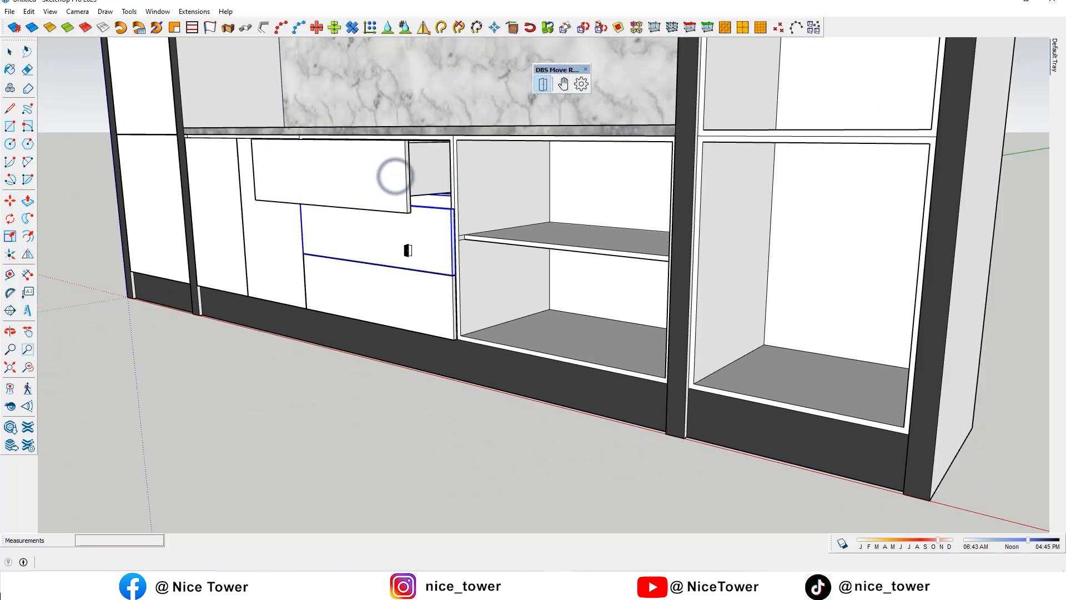
click(412, 240)
click(413, 303)
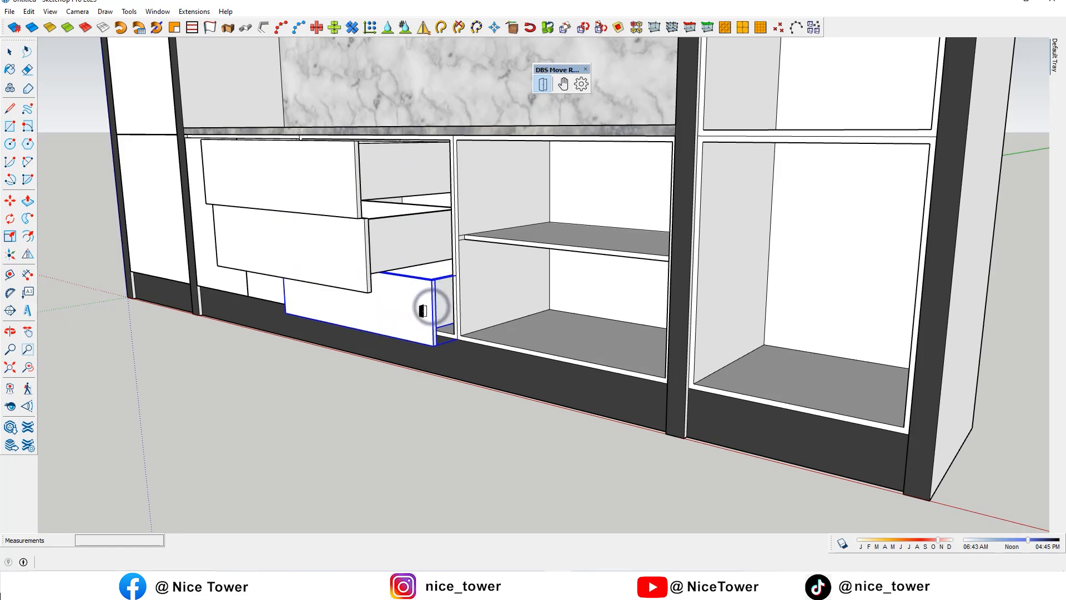
middle_drag(383, 311, 297, 217)
click(292, 202)
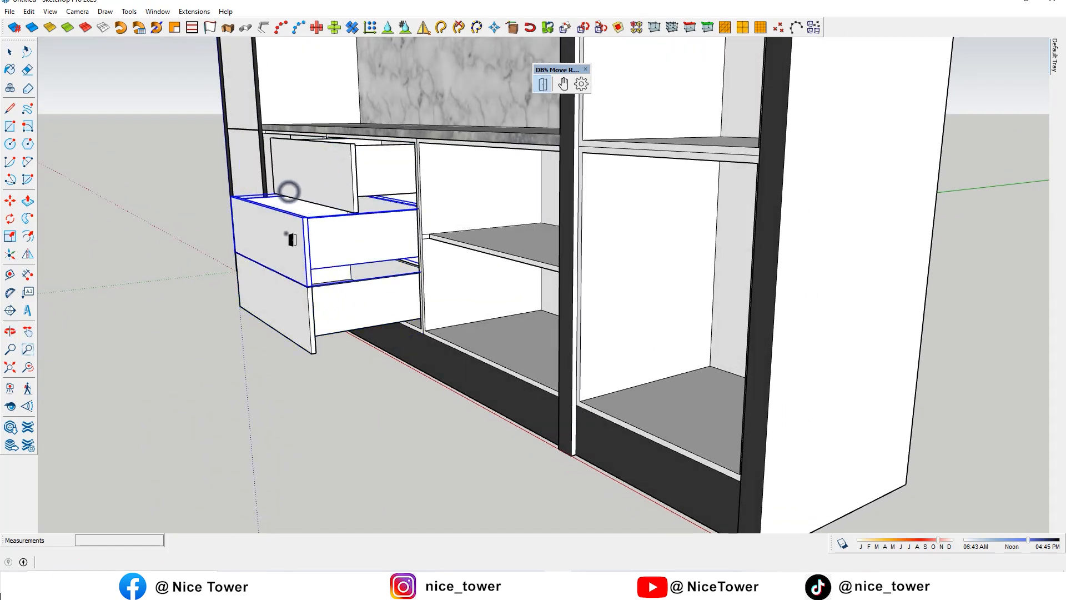
click(285, 231)
click(295, 306)
middle_drag(294, 305, 834, 302)
click(637, 309)
click(675, 307)
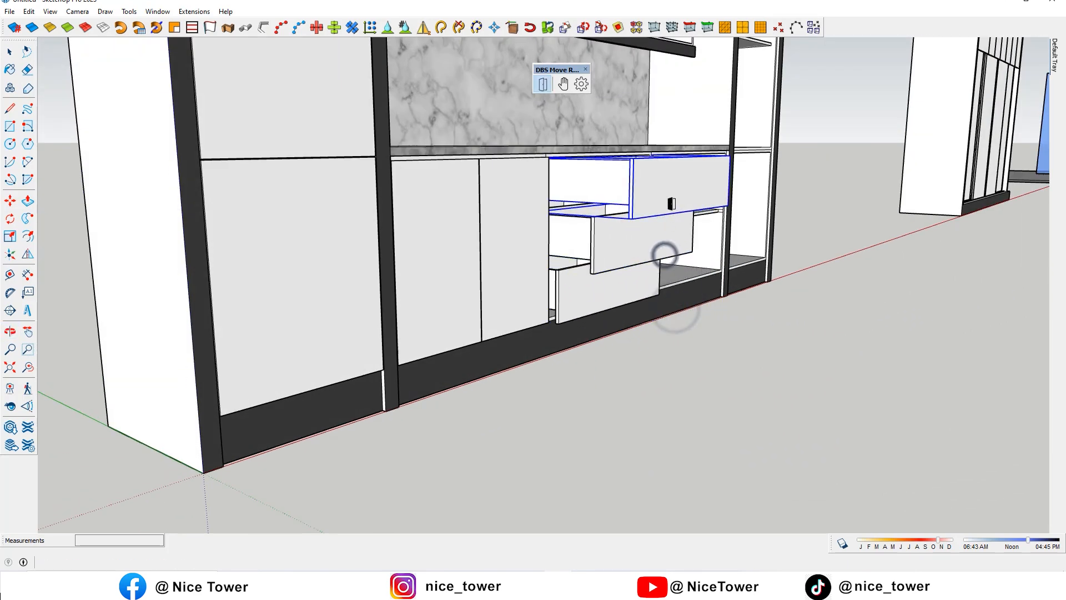
click(662, 278)
click(667, 185)
Open the joint configuration for the leftmost base door beneath the countertop and set its joint type to hinge
middle_drag(666, 185, 347, 246)
key(space)
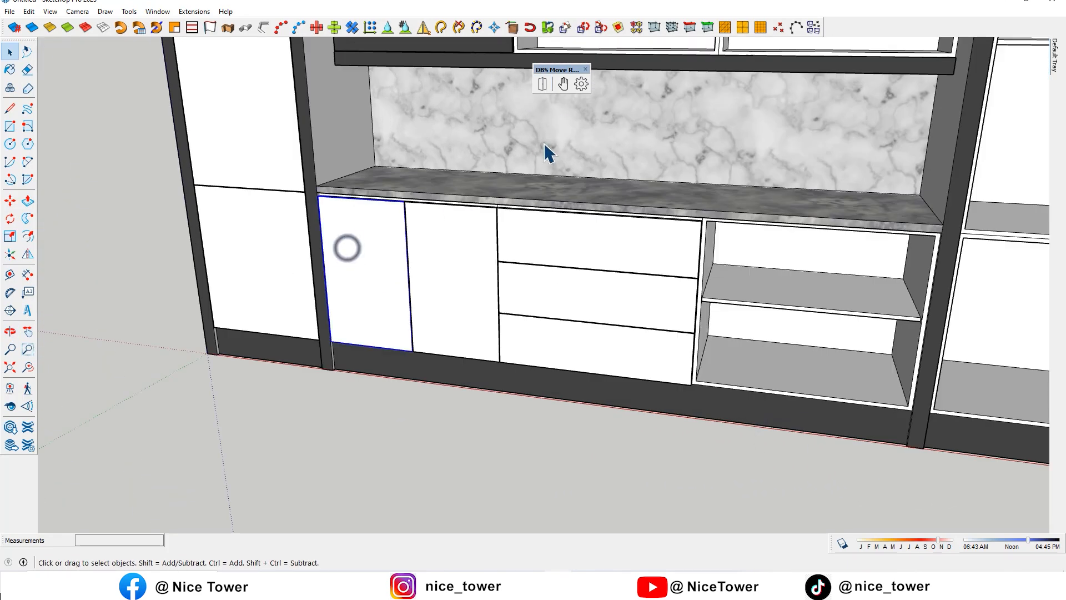
click(584, 84)
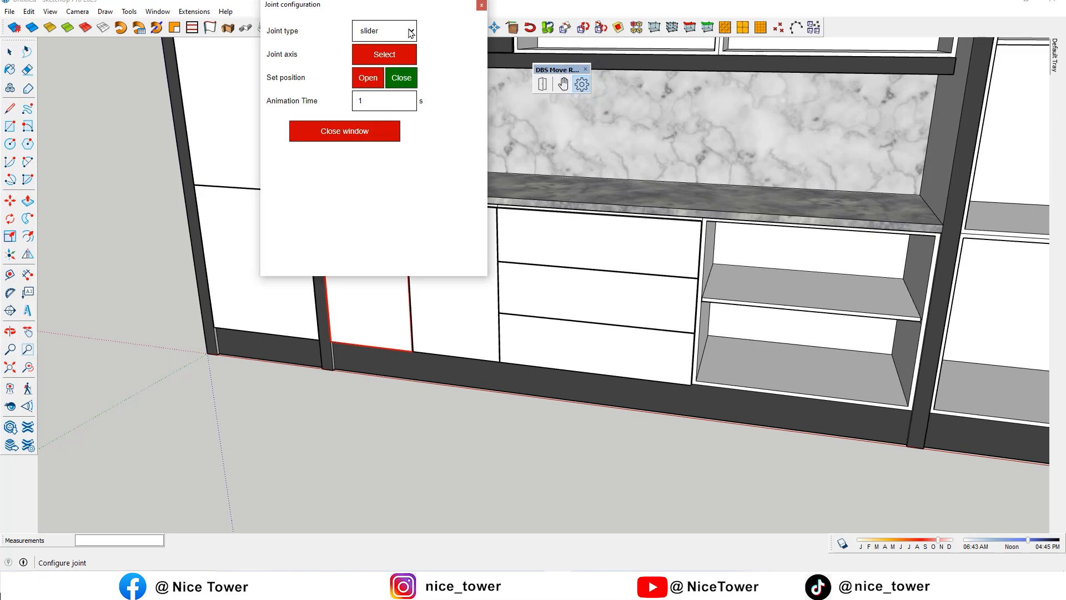
click(395, 64)
Assign the leftmost base door's outer vertical edge as its hinge axis and finish the joint configuration
click(401, 54)
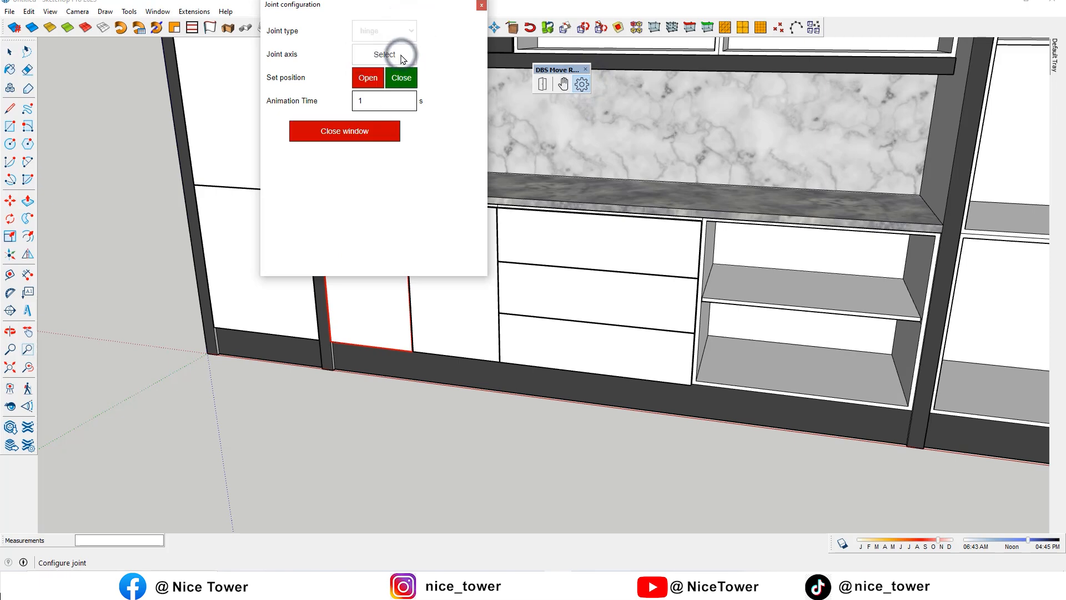
scroll(373, 381, up, 8)
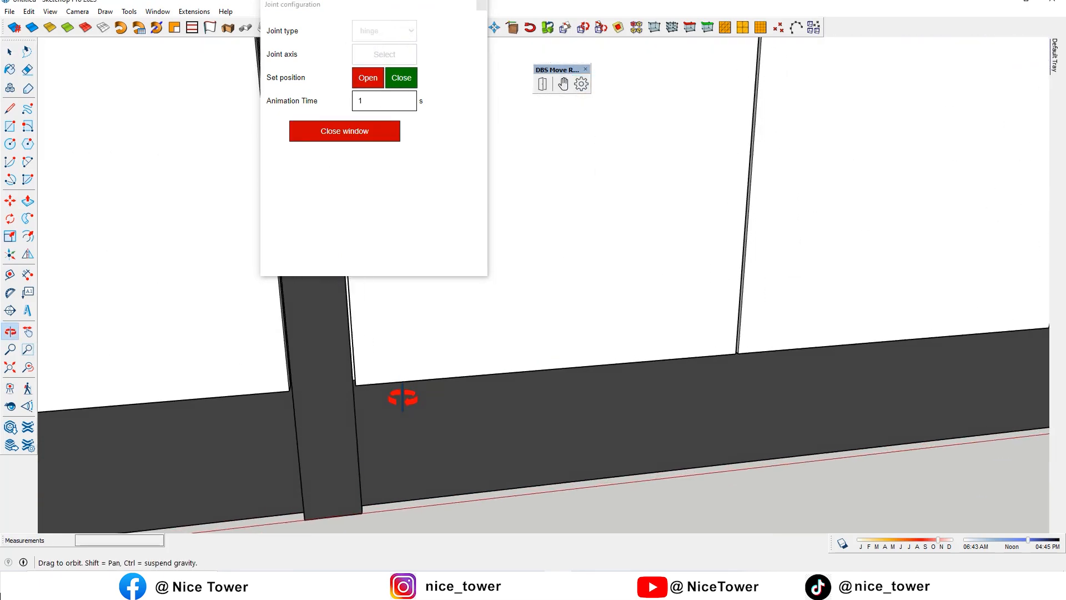
mouse_move(366, 379)
middle_down()
mouse_move(234, 357)
mouse_move(338, 340)
middle_up()
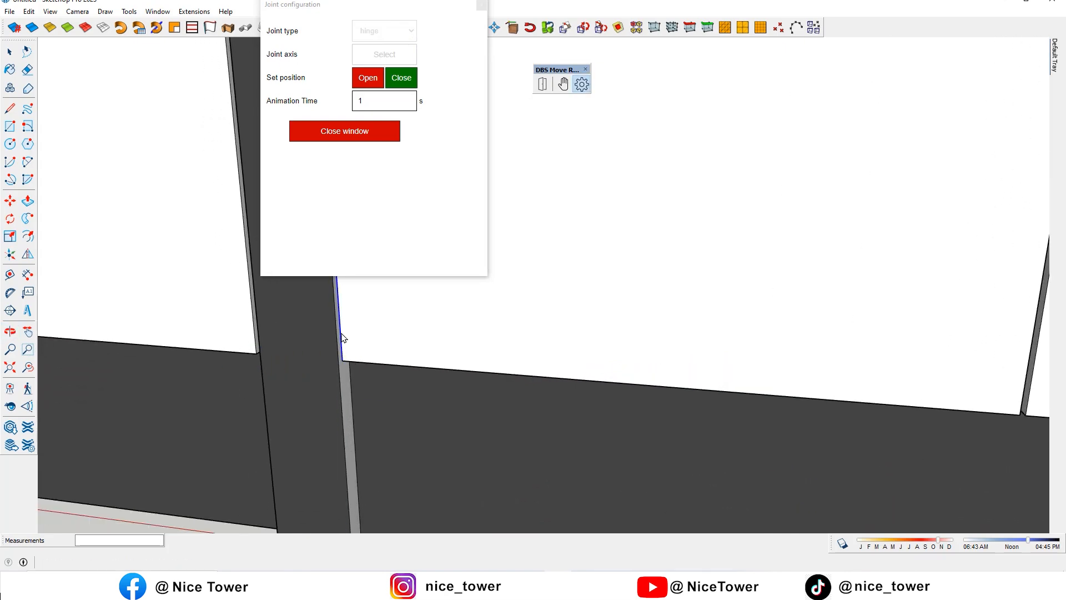
click(341, 334)
scroll(417, 404, down, 10)
middle_drag(436, 418, 445, 277)
click(361, 131)
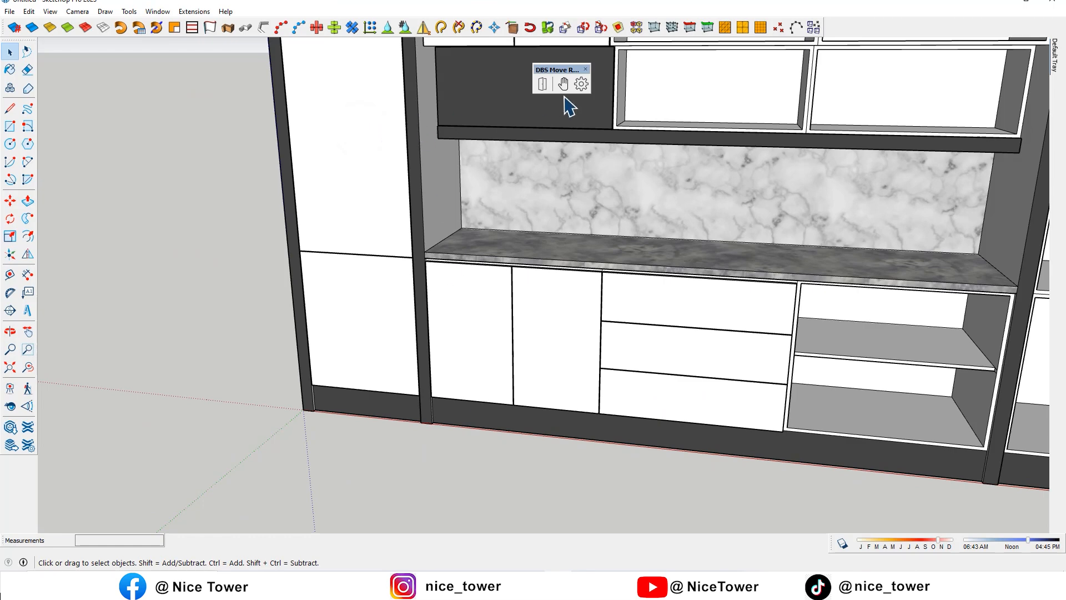
Swing the leftmost base door outward until it is about perpendicular to the cabinet and store that as its open position
drag(487, 398, 443, 436)
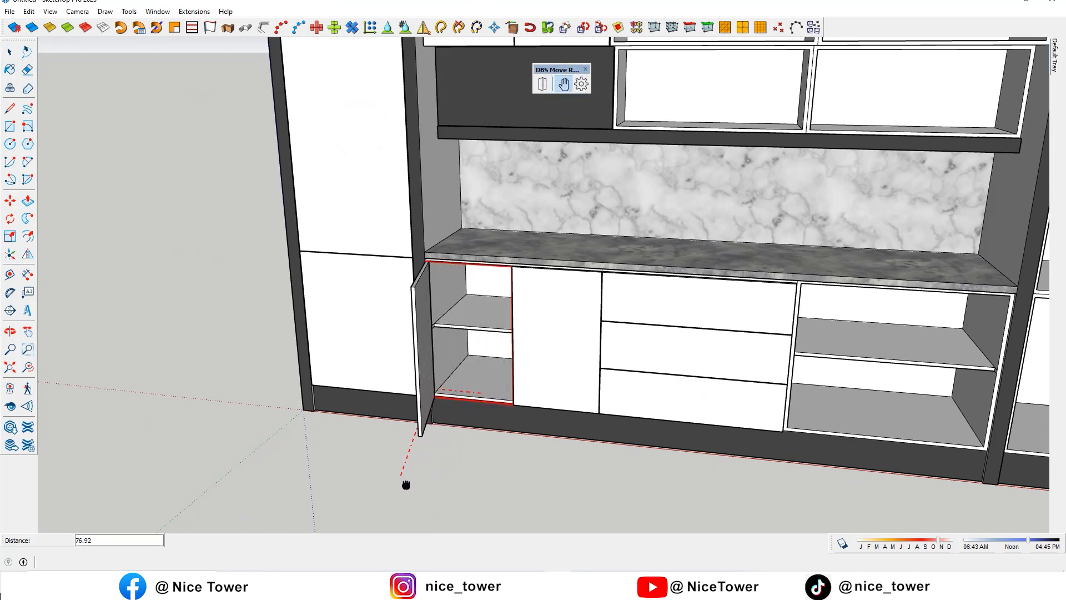
right_click(418, 323)
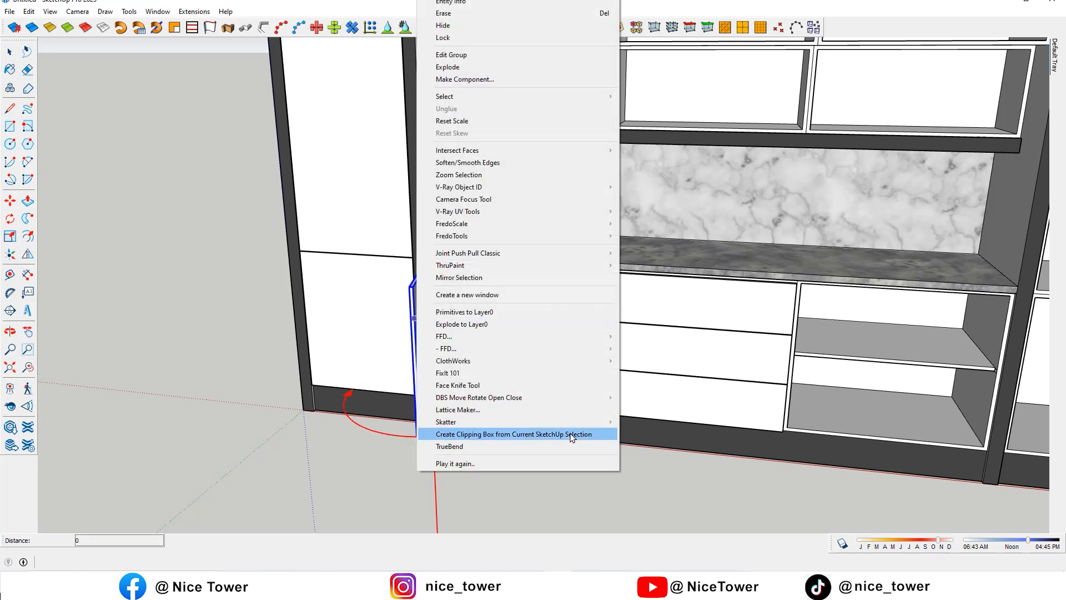
click(637, 398)
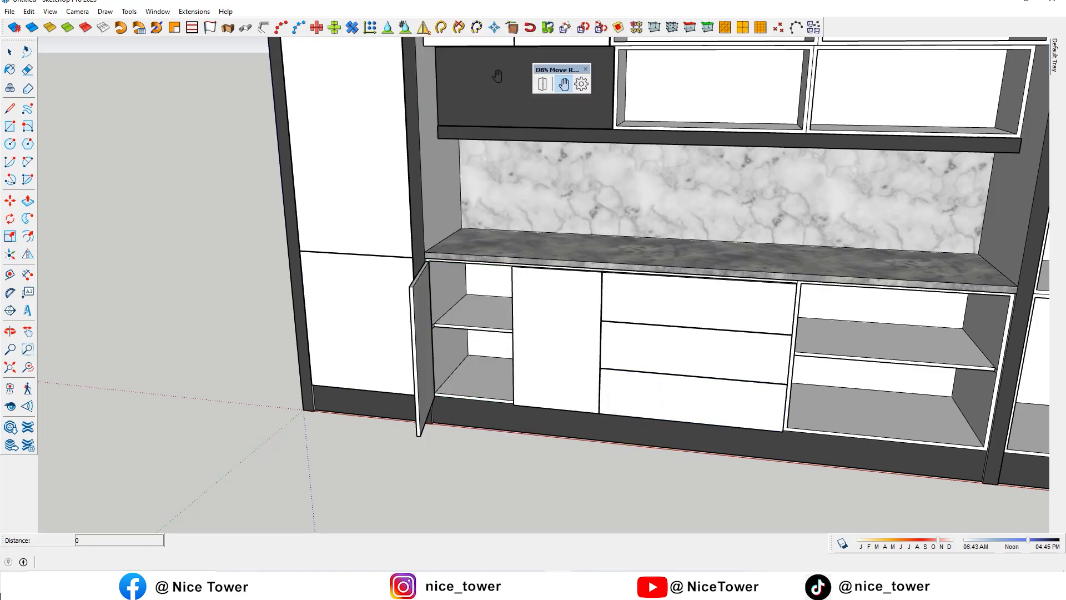
Test the leftmost base door's hinge by opening and closing it, checking from both sides
middle_drag(444, 330, 445, 371)
click(448, 371)
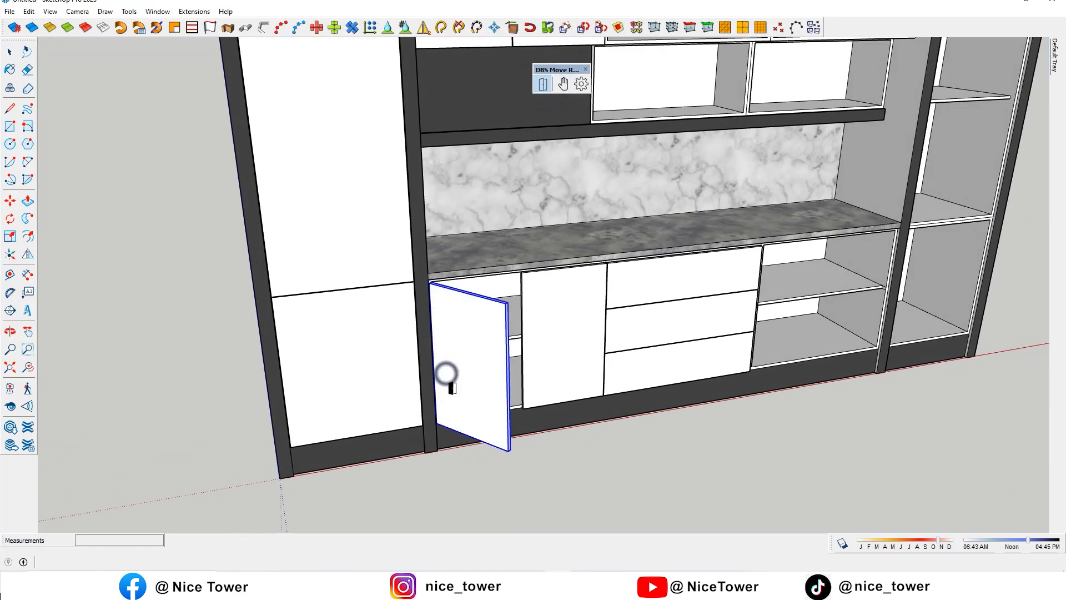
middle_drag(625, 325, 316, 311)
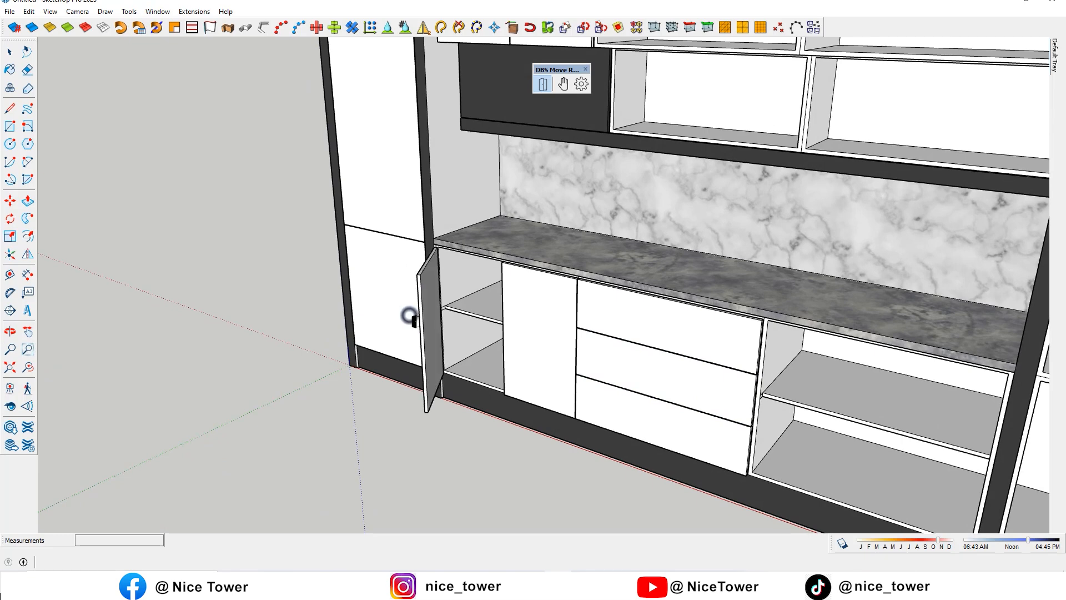
click(465, 317)
click(416, 326)
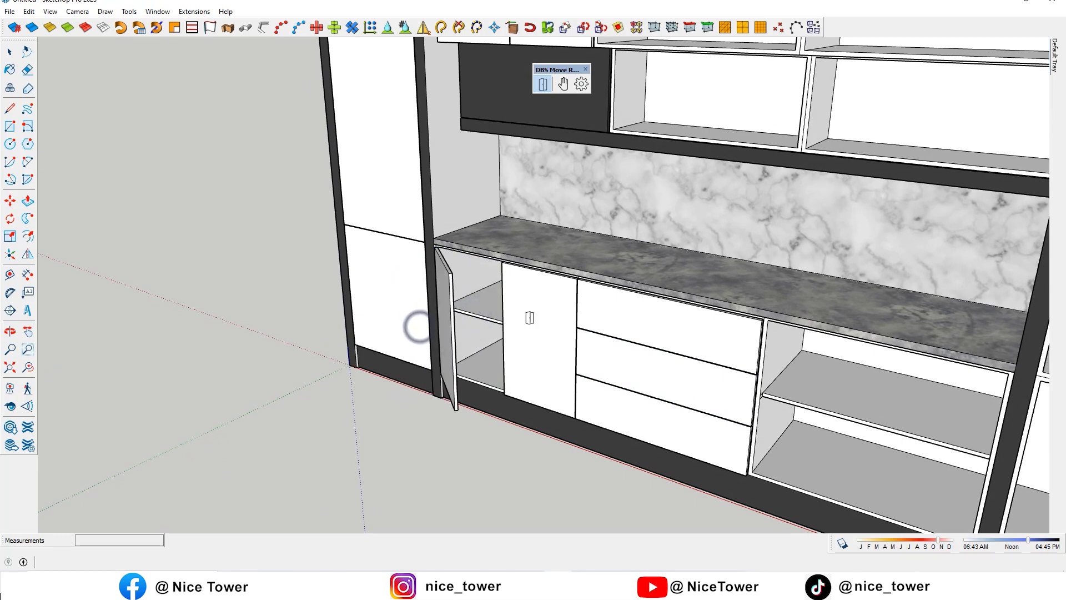
Configure a hinge joint for the second base door with its axis on the vertical edge beside the drawers
click(583, 87)
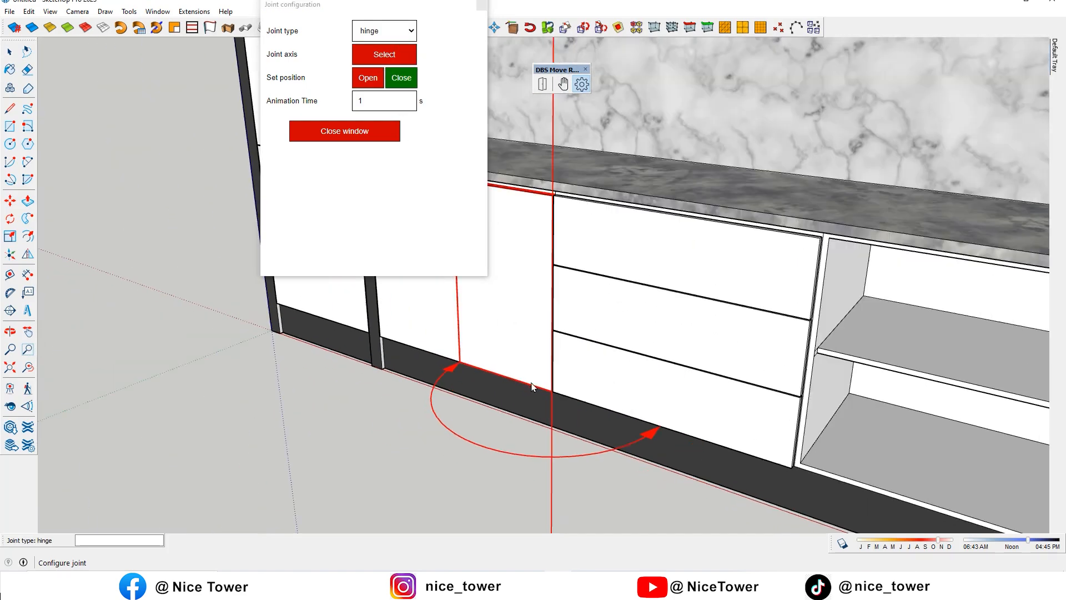
scroll(531, 386, down, 2)
click(367, 132)
Swing the second base door outward to about perpendicular to the cabinet and store that as its open position
click(563, 83)
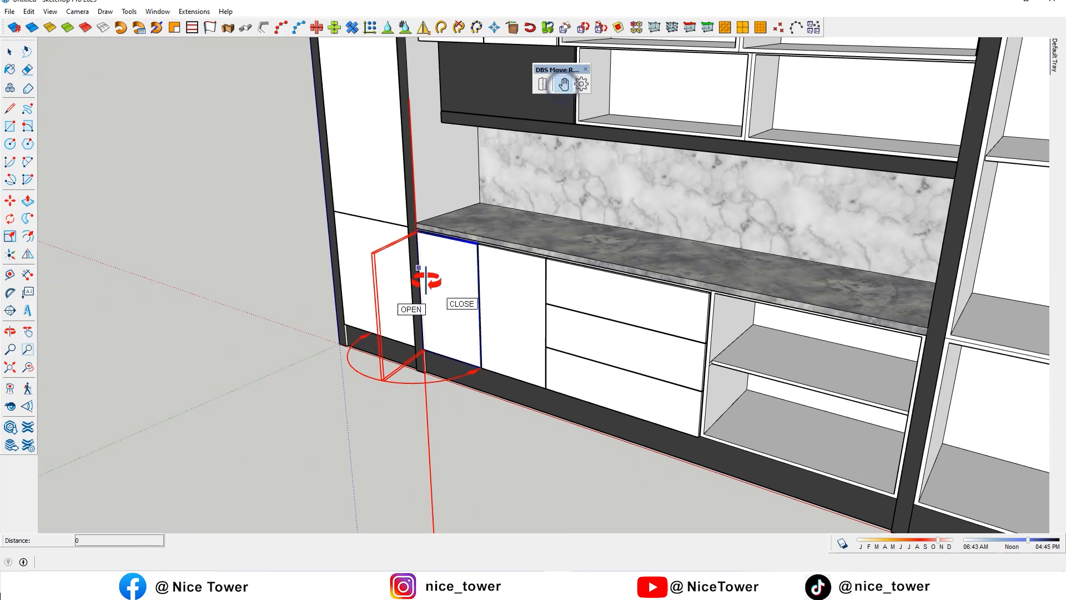
middle_drag(428, 298, 579, 329)
scroll(518, 328, up, 2)
click(516, 327)
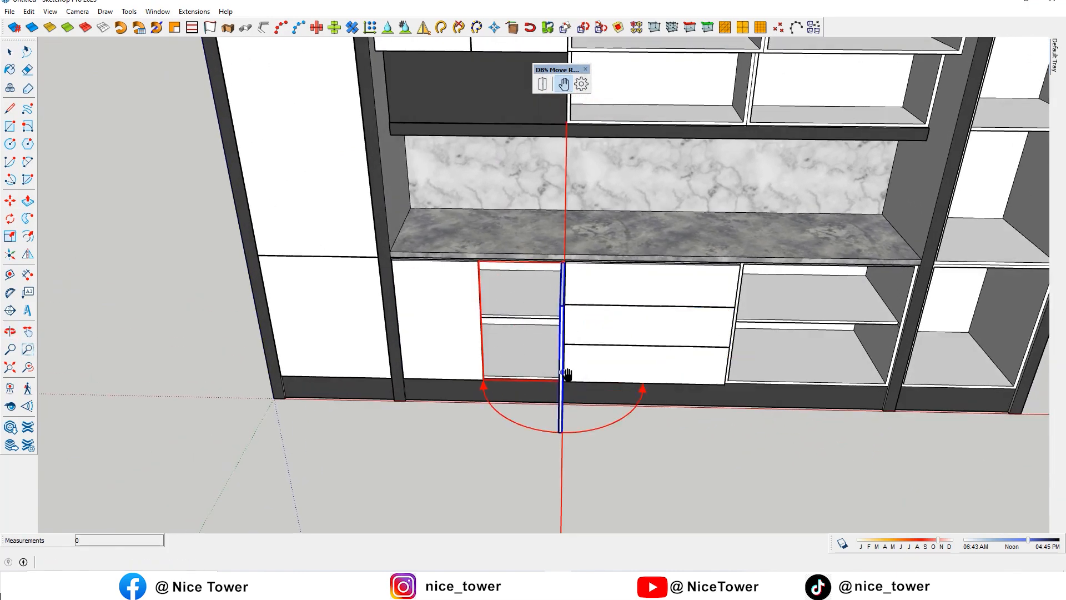
right_click(566, 375)
click(785, 401)
Test the second base door's hinge by playing its opening and closing animation
middle_drag(790, 424, 554, 110)
click(525, 333)
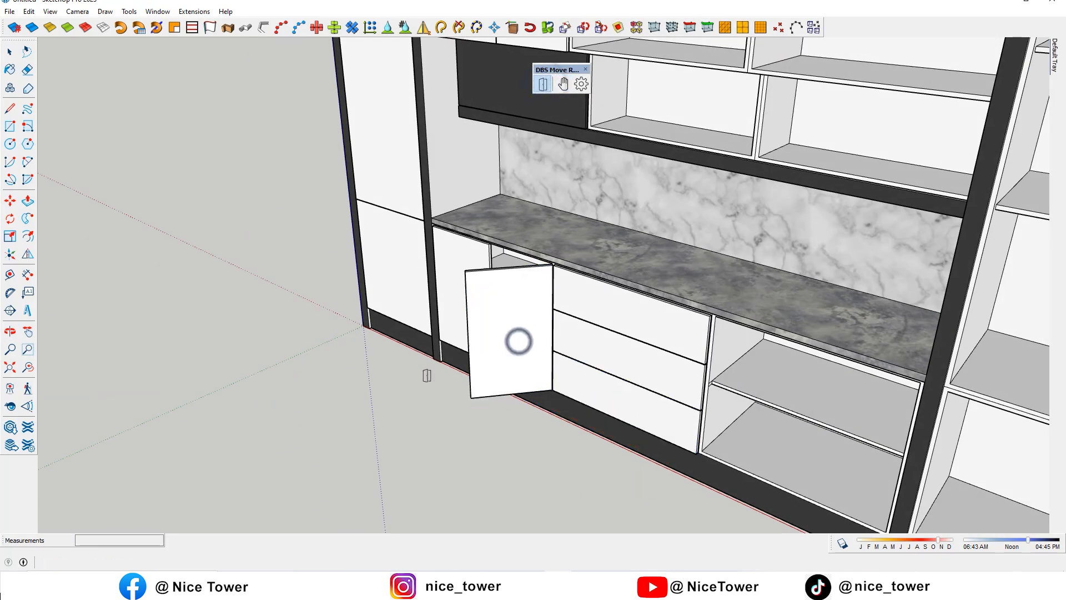
middle_drag(525, 333, 627, 390)
click(561, 361)
Copy the pair of hinged base doors about 170.7 cm sideways to cover the open shelves on the other side of the drawers
scroll(477, 361, up, 5)
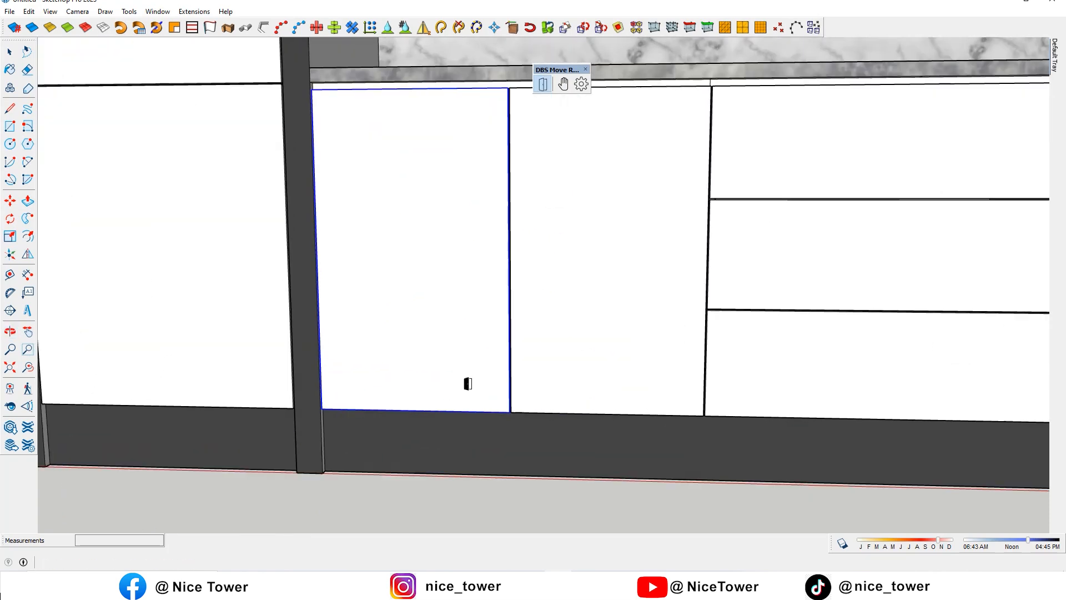
mouse_move(461, 419)
middle_down()
mouse_move(461, 248)
mouse_move(397, 389)
mouse_move(335, 388)
mouse_move(468, 328)
mouse_move(276, 249)
mouse_move(283, 264)
middle_up()
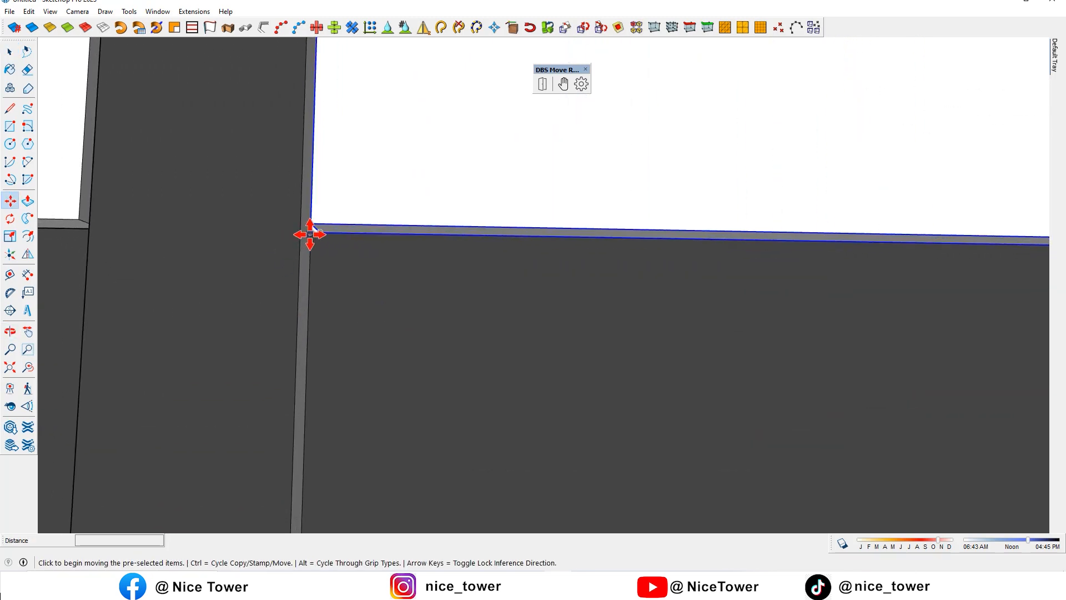
click(309, 234)
scroll(459, 290, down, 8)
middle_drag(295, 257, 374, 409)
scroll(200, 333, up, 6)
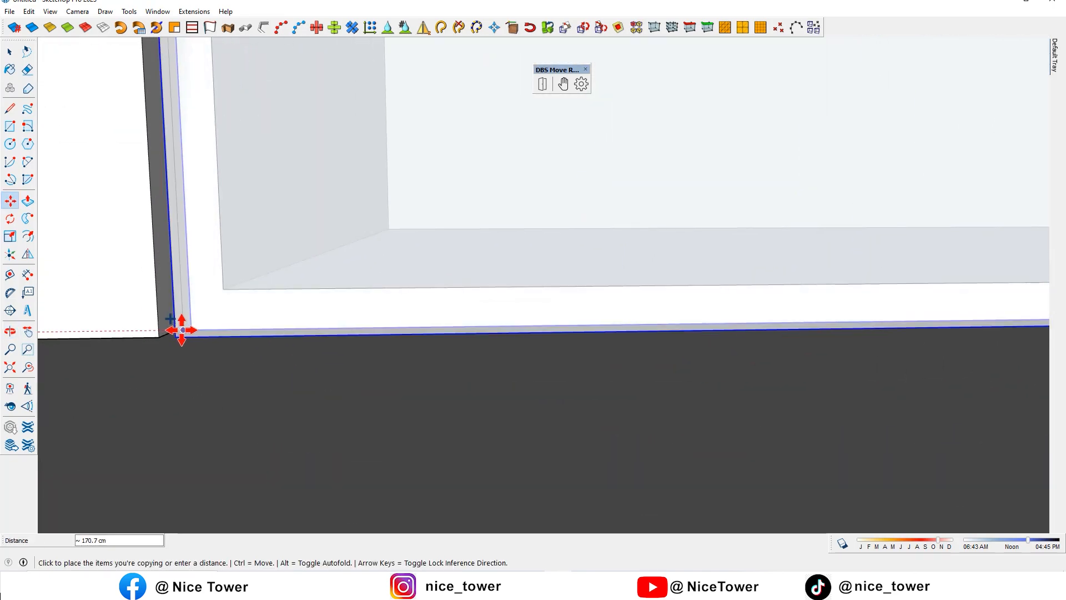
click(182, 330)
scroll(326, 309, down, 5)
middle_drag(326, 309, 302, 343)
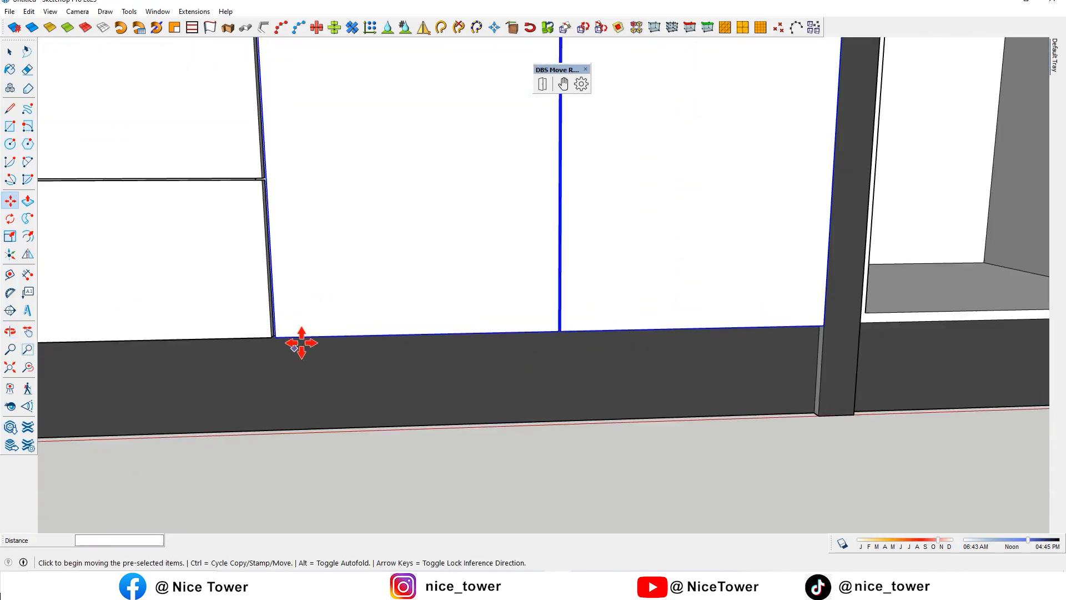
Shift the copied pair of doors slightly so they fit the opening beneath the countertop
scroll(400, 352, down, 4)
scroll(509, 173, up, 8)
middle_drag(500, 171, 433, 126)
click(422, 127)
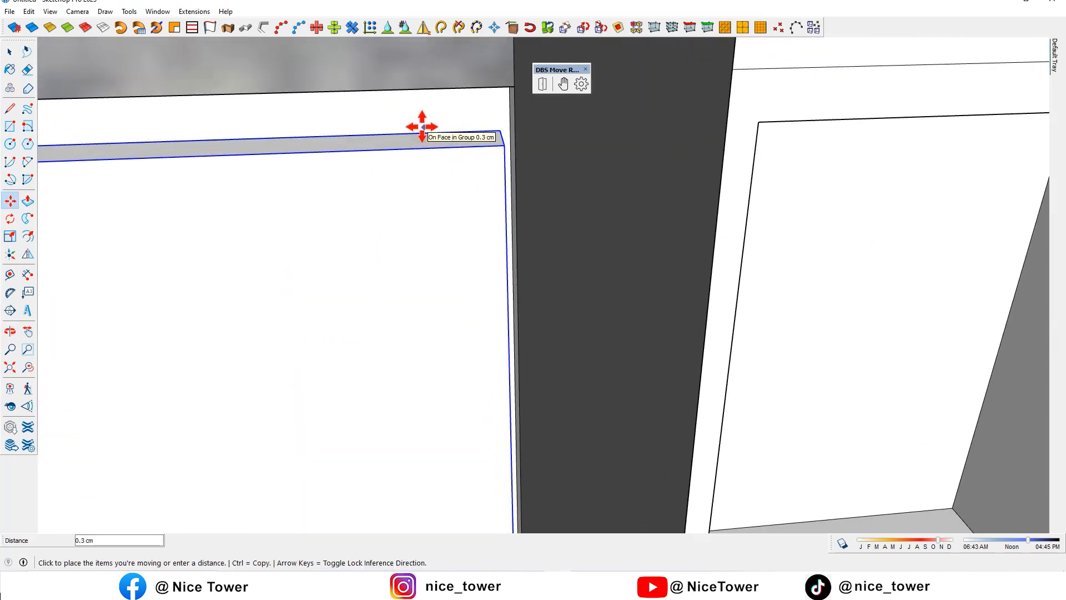
click(418, 131)
scroll(416, 183, down, 3)
middle_drag(416, 183, 478, 305)
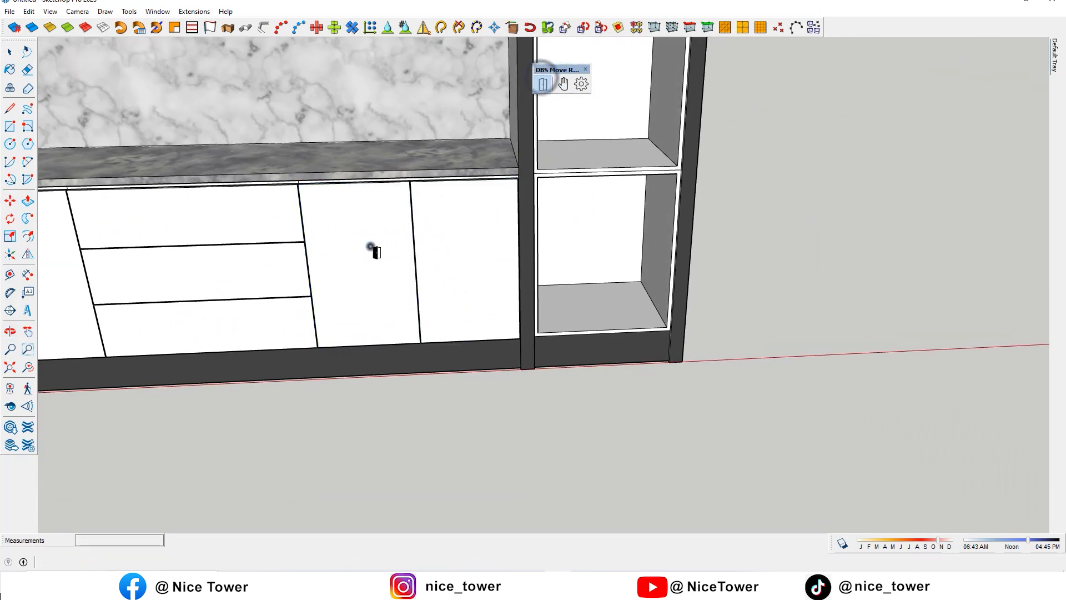
Test the two copied base doors by opening and closing both of them
click(375, 253)
click(441, 240)
middle_drag(440, 240, 555, 349)
click(379, 342)
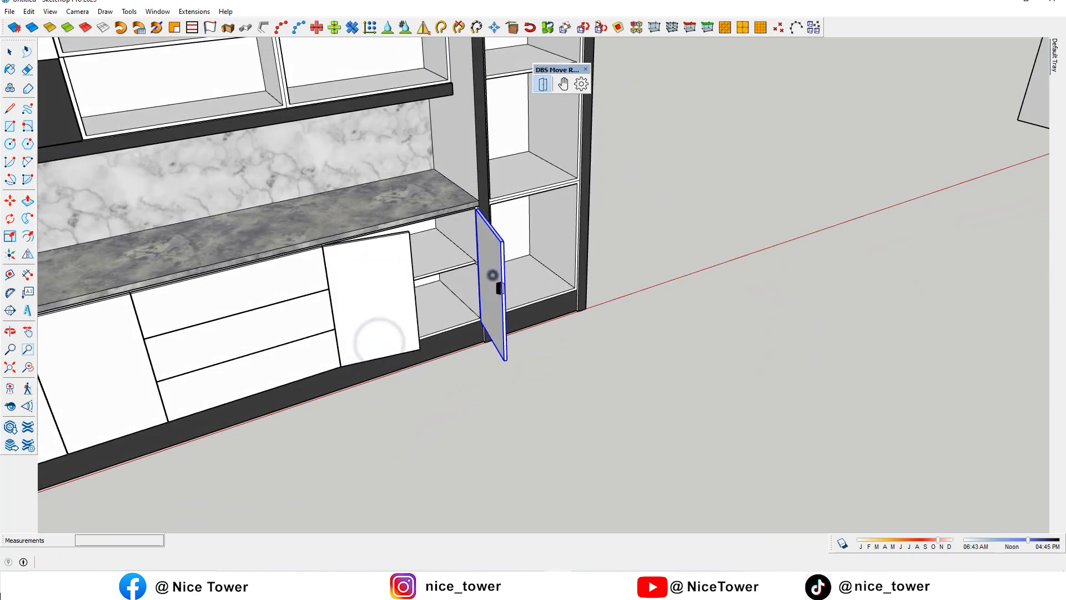
click(493, 275)
Configure a hinge joint for the dark flap door below the wall cabinets, using its top edge as the axis
scroll(481, 331, down, 6)
scroll(392, 263, up, 4)
middle_drag(503, 308, 333, 311)
scroll(387, 231, up, 6)
scroll(407, 267, up, 6)
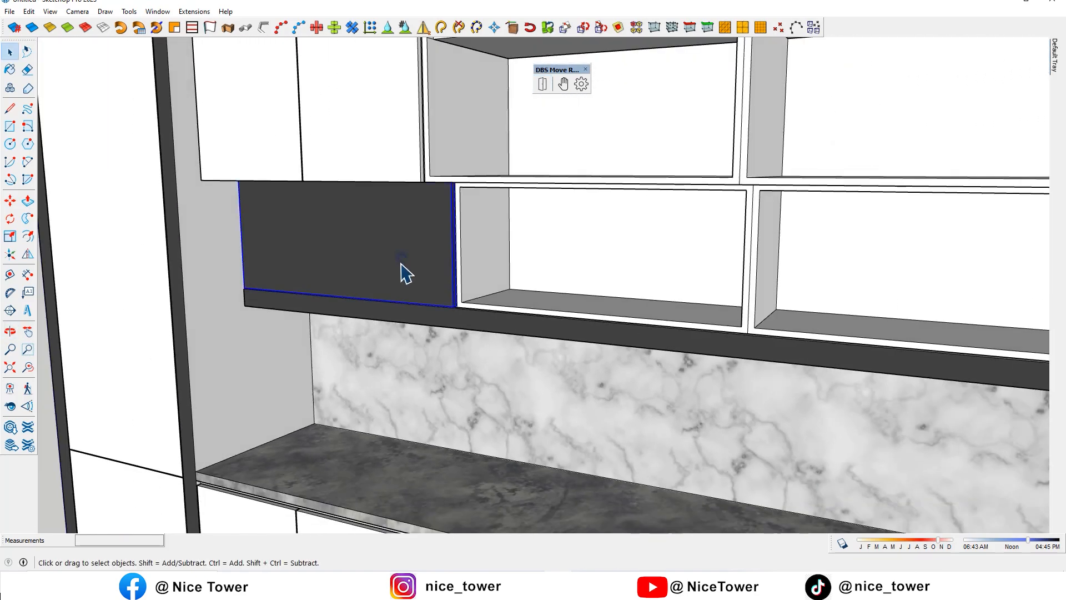
click(407, 266)
scroll(414, 260, down, 3)
click(581, 84)
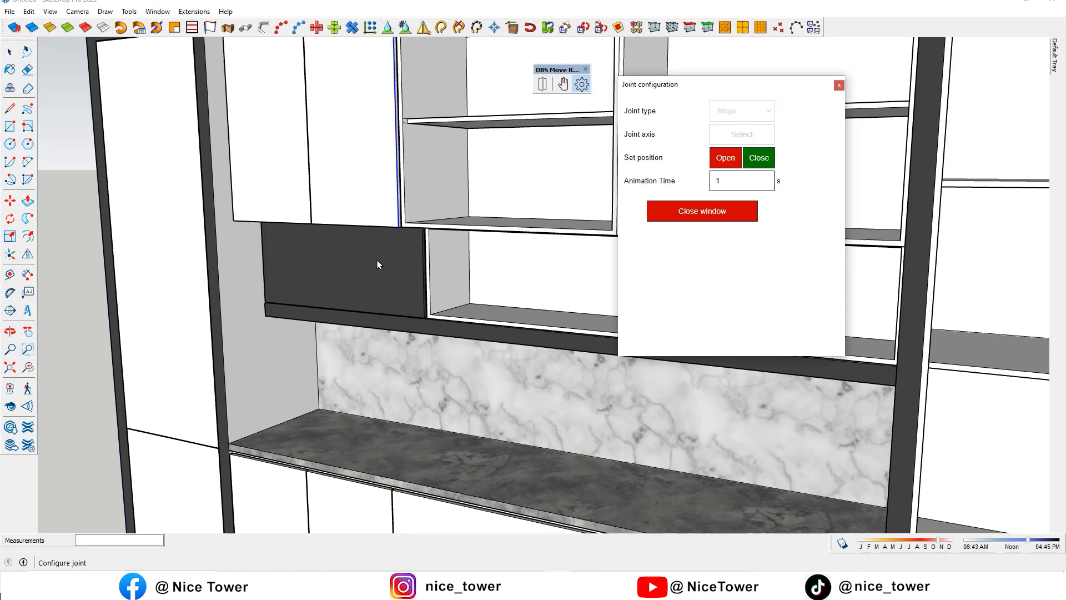
scroll(377, 264, up, 5)
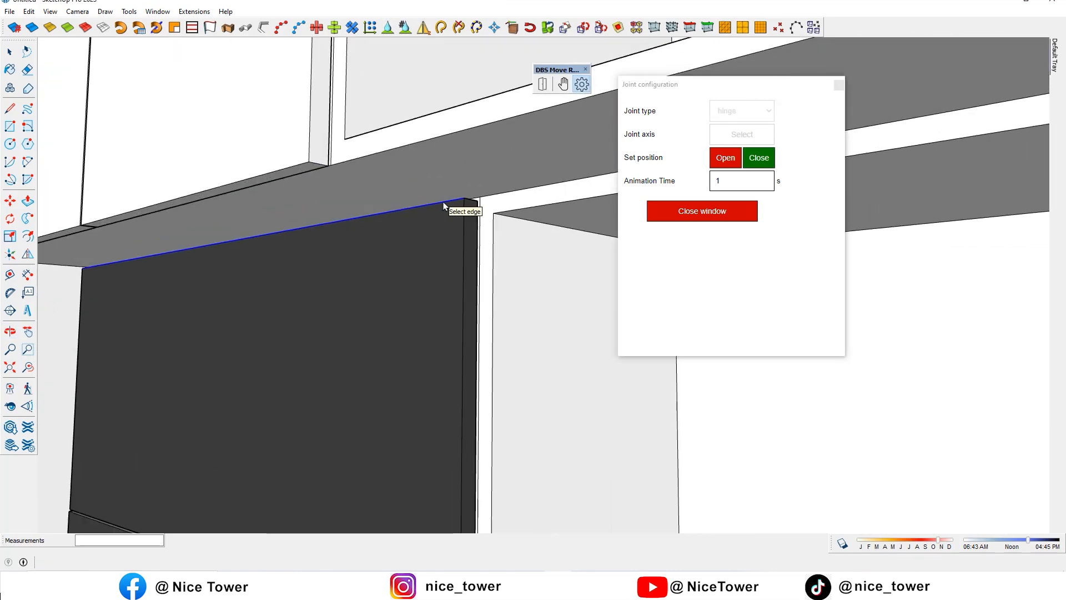
click(443, 202)
scroll(447, 238, down, 5)
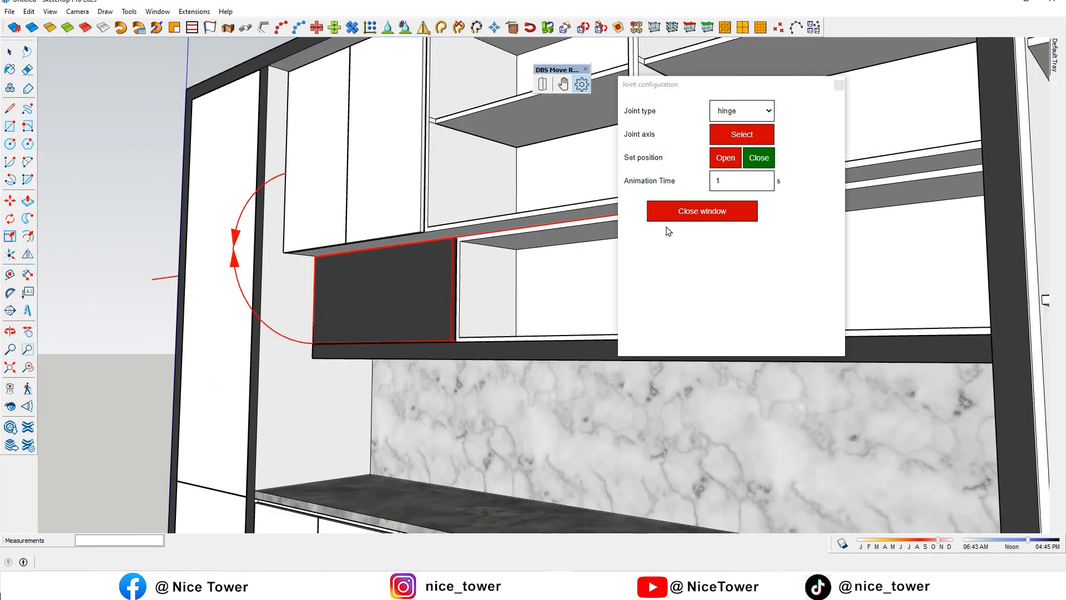
click(731, 213)
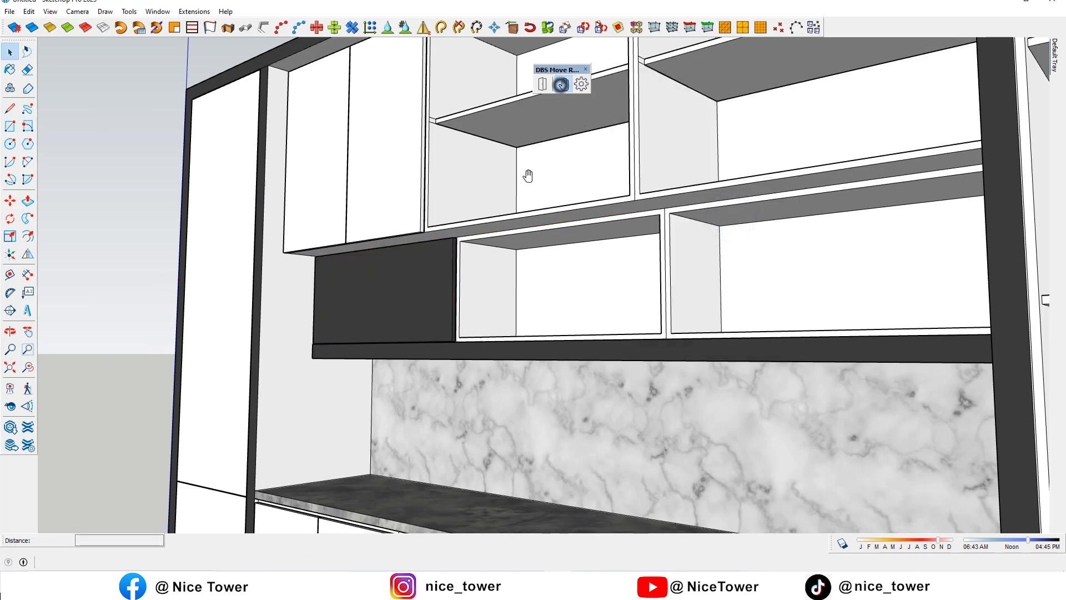
Lift the dark flap door to about horizontal and store that as its open position
click(408, 278)
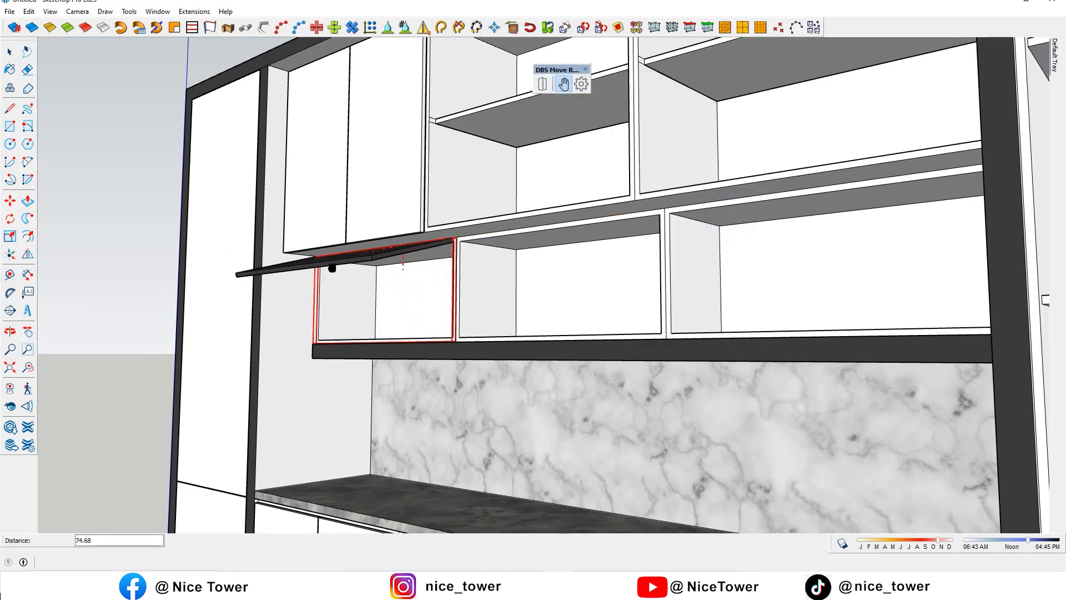
right_click(374, 250)
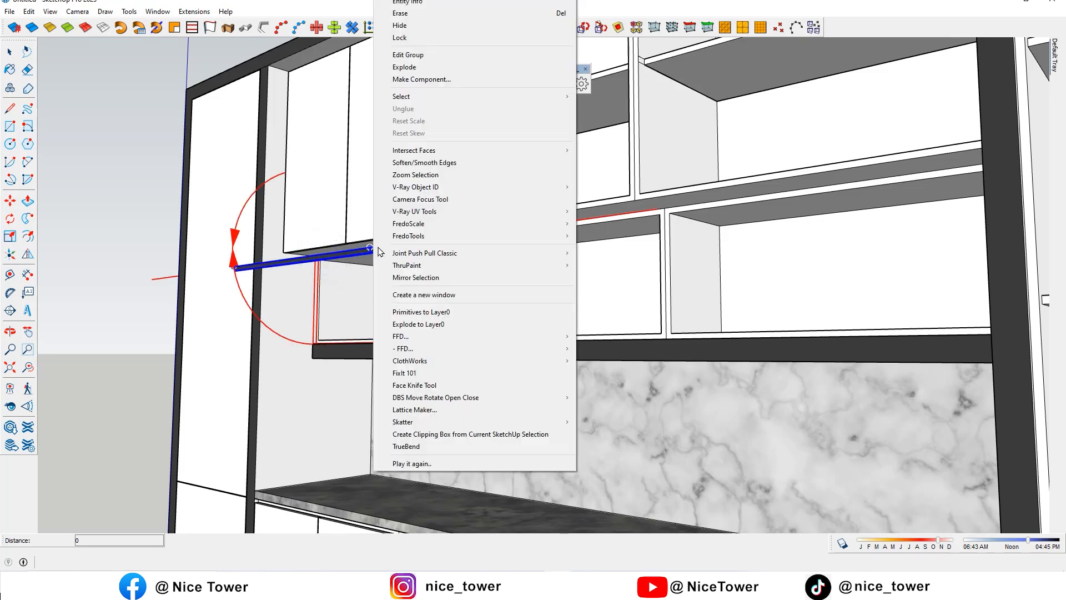
mouse_move(469, 397)
click(597, 400)
Test the dark flap door's hinge by opening and closing it repeatedly, checking from above and below
middle_drag(595, 393, 522, 222)
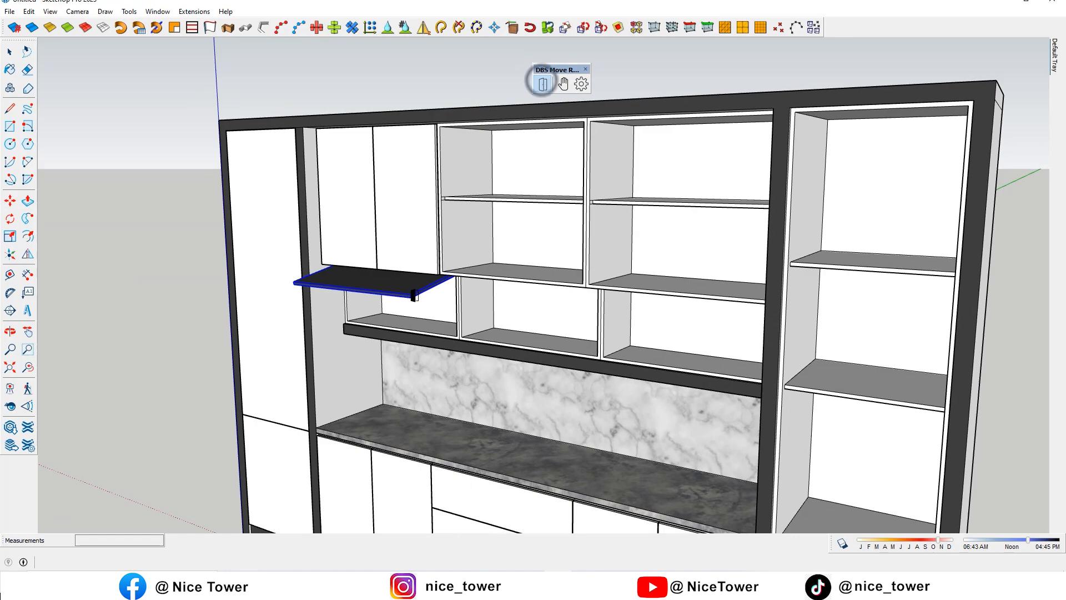
click(426, 321)
middle_drag(426, 321, 401, 285)
click(395, 276)
click(409, 308)
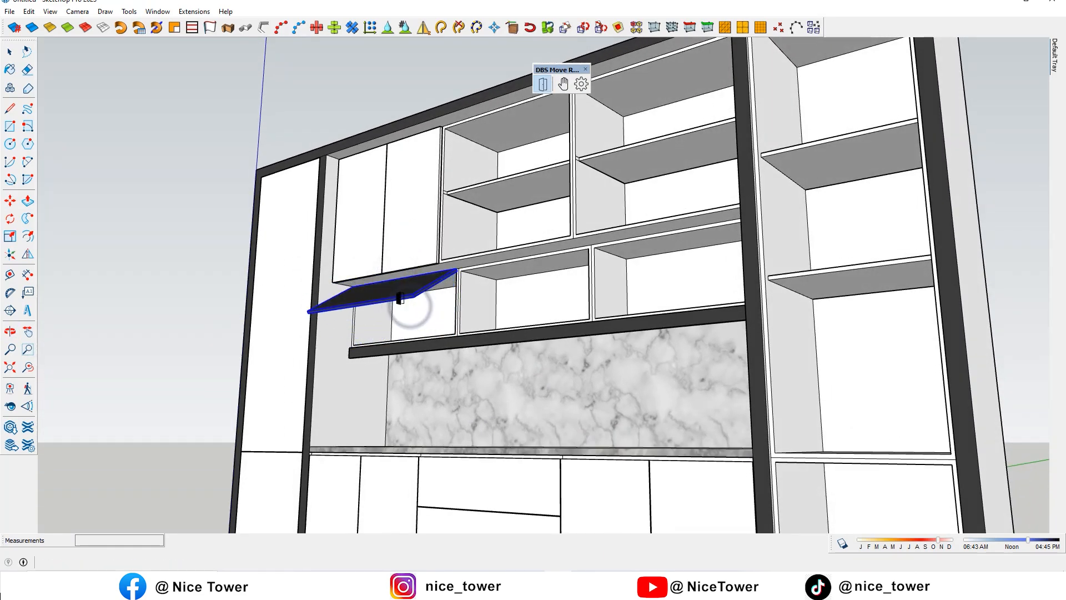
click(389, 282)
Copy the dark flap door from its corner onto the adjacent compartment, about 85.3 cm along the row
middle_drag(389, 282, 550, 376)
scroll(314, 302, up, 6)
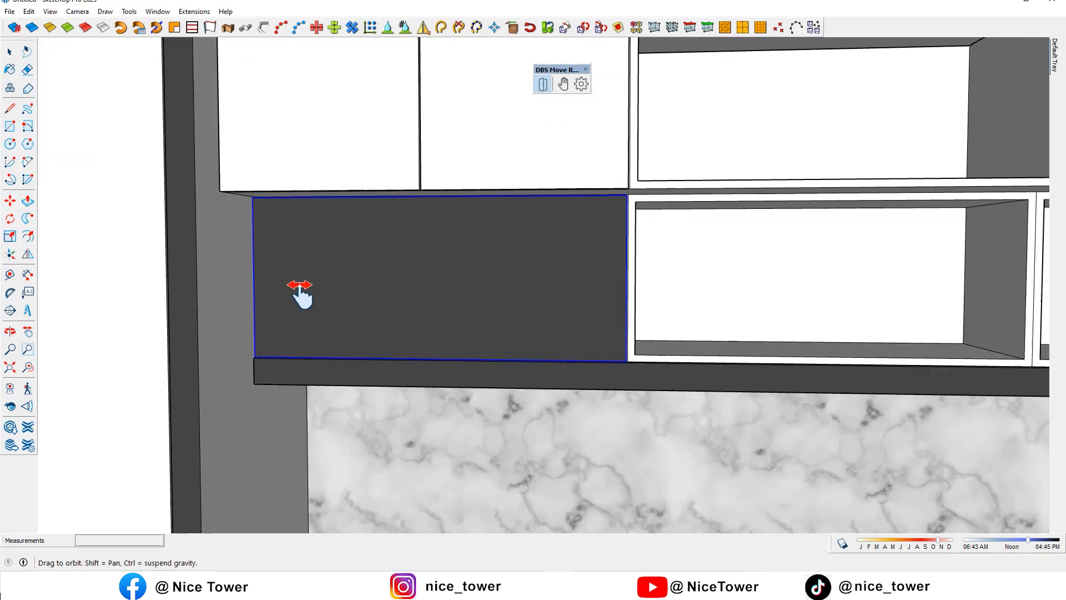
scroll(225, 339, up, 2)
middle_drag(233, 335, 242, 341)
scroll(228, 76, down, 4)
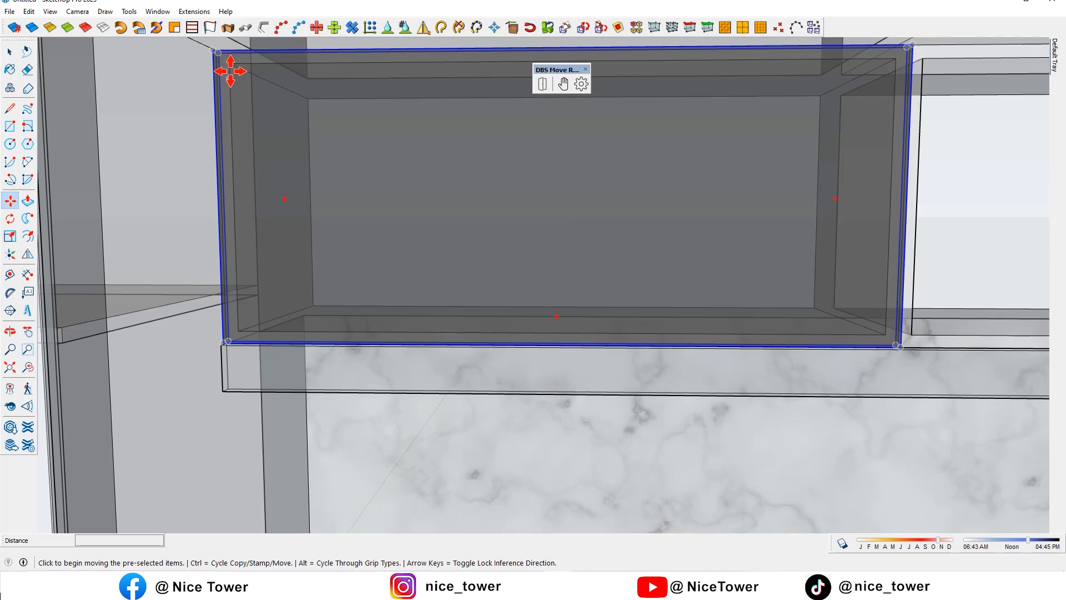
scroll(238, 62, up, 6)
click(230, 59)
key(ctrl)
scroll(328, 117, down, 1)
shift+middle_drag(445, 131, 231, 128)
scroll(222, 138, down, 4)
scroll(662, 91, up, 2)
shift+middle_drag(662, 91, 424, 113)
scroll(286, 147, up, 3)
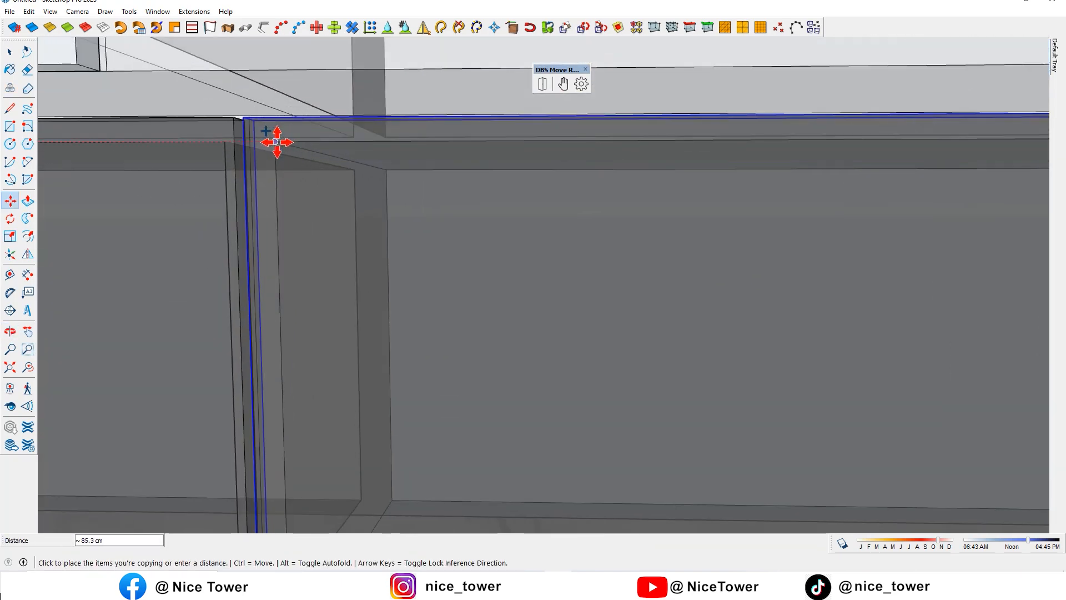
scroll(285, 148, down, 5)
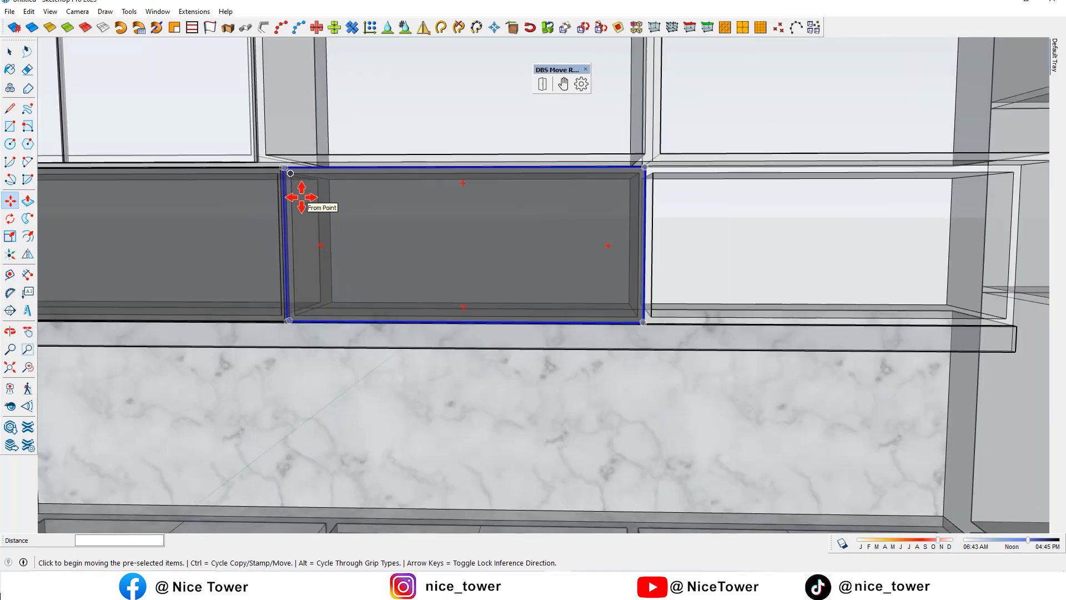
Extend the flap copy to 2x so the third compartment is covered, turn off the X-ray display and clear the selection
text(2x)
key(Return)
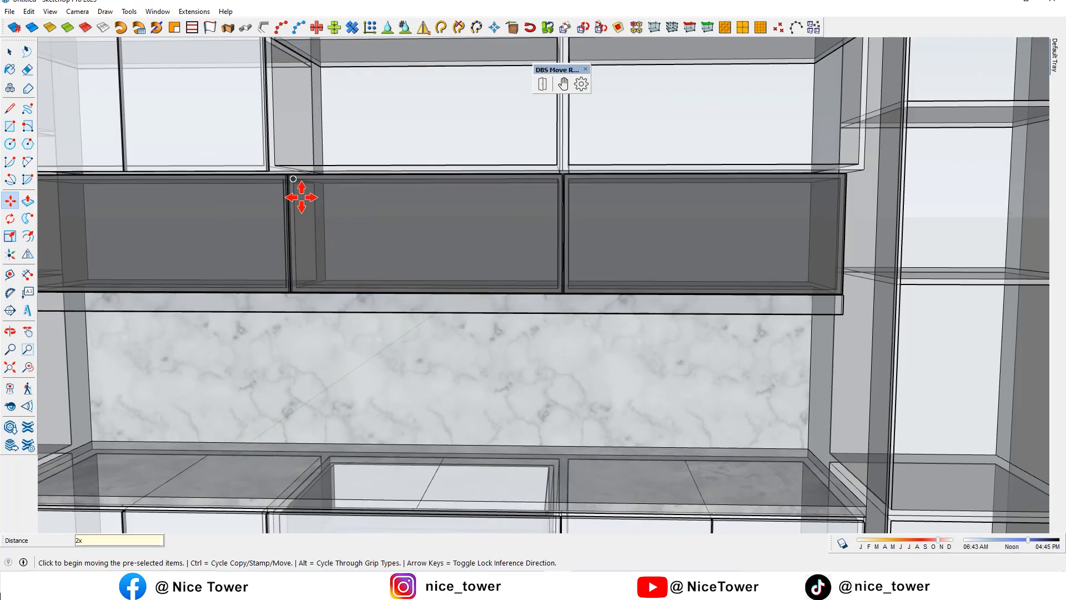
key(x)
key(ctrl+t)
Test the three dark flap doors by opening and closing them, viewing the cabinet from below
scroll(343, 221, down, 4)
middle_drag(362, 228, 450, 254)
scroll(450, 253, up, 3)
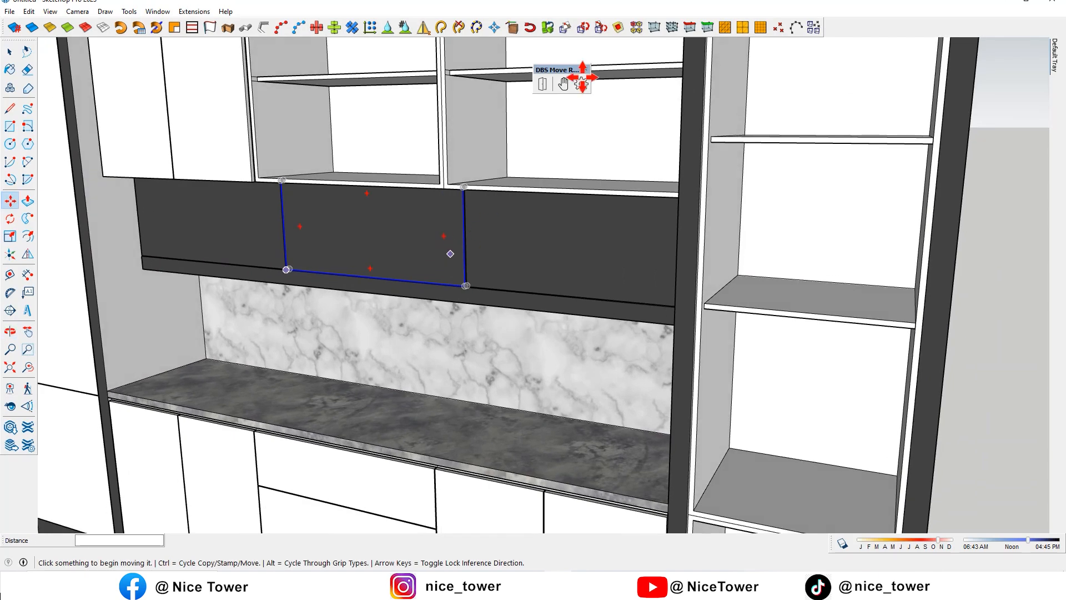
click(541, 83)
middle_drag(564, 394, 352, 145)
scroll(383, 267, down, 3)
middle_drag(400, 286, 419, 170)
click(305, 206)
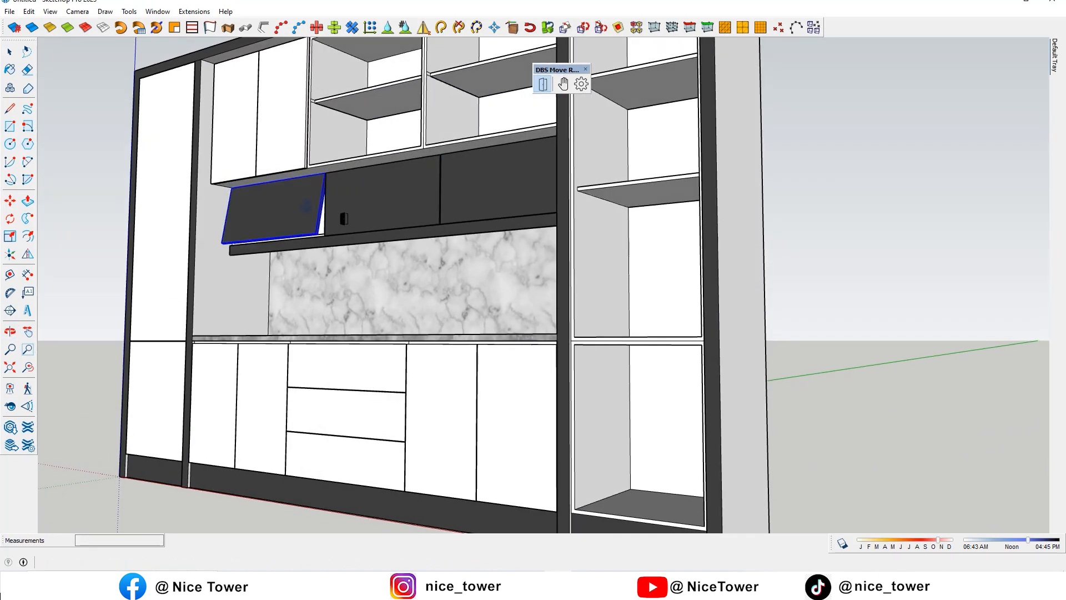
click(373, 212)
click(501, 198)
click(378, 151)
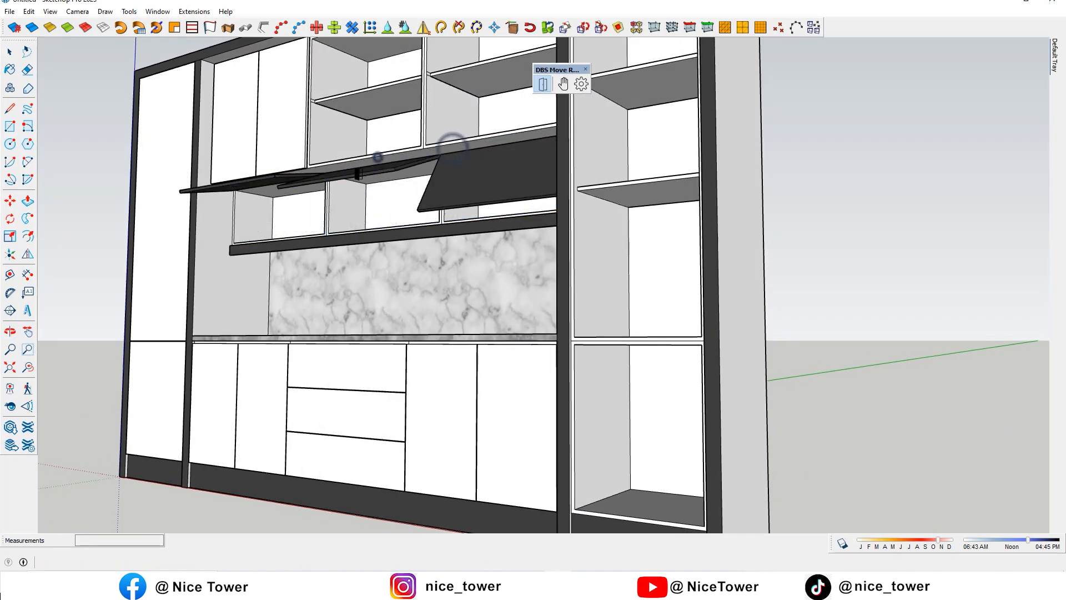
click(272, 181)
scroll(339, 233, down, 3)
middle_drag(361, 244, 491, 315)
scroll(444, 251, up, 3)
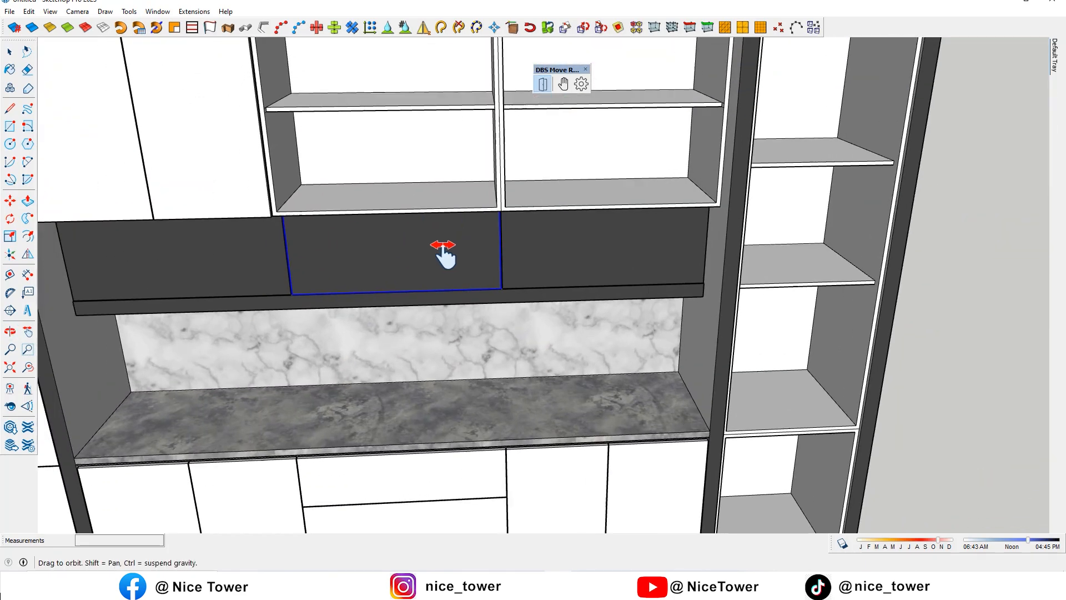
Configure a hinge joint for the leftmost wall-cabinet door, using its outer vertical edge as the axis
middle_drag(443, 249, 389, 222)
middle_drag(291, 189, 313, 288)
key(space)
click(582, 83)
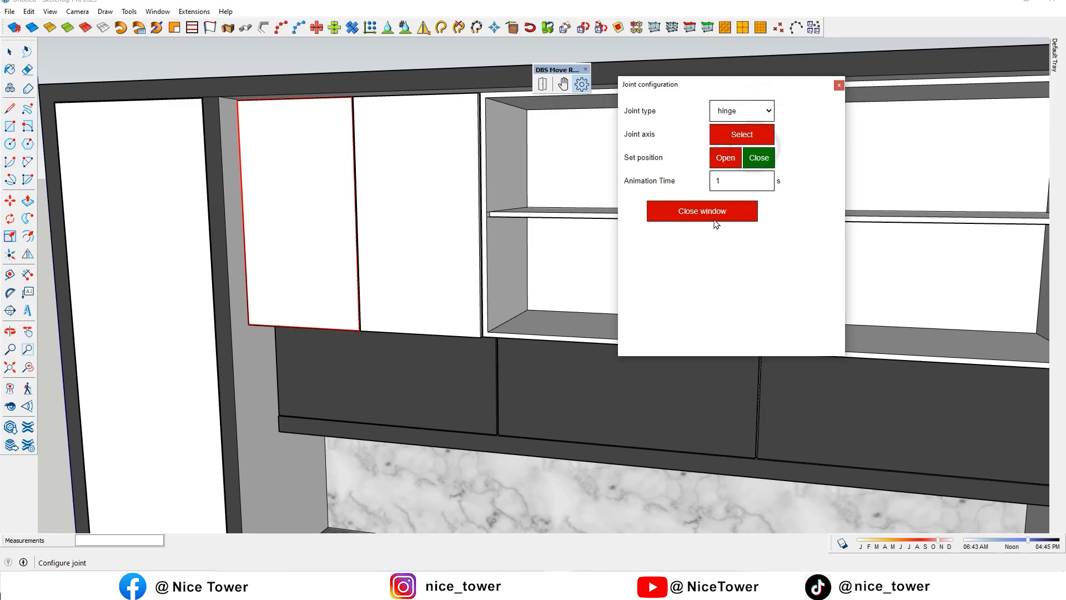
click(740, 215)
scroll(278, 243, up, 3)
middle_drag(278, 243, 331, 235)
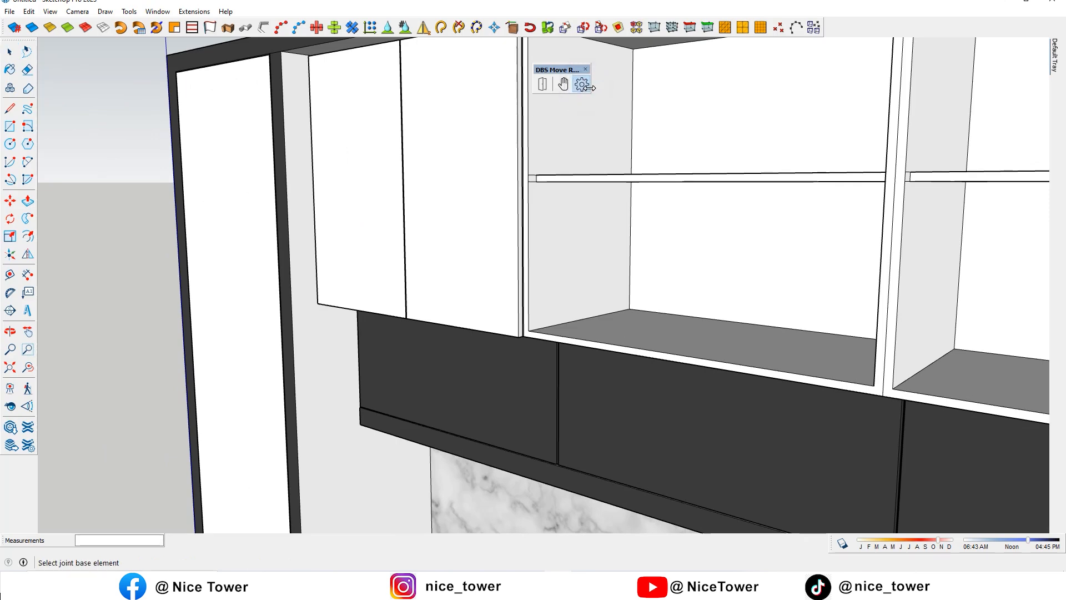
click(350, 175)
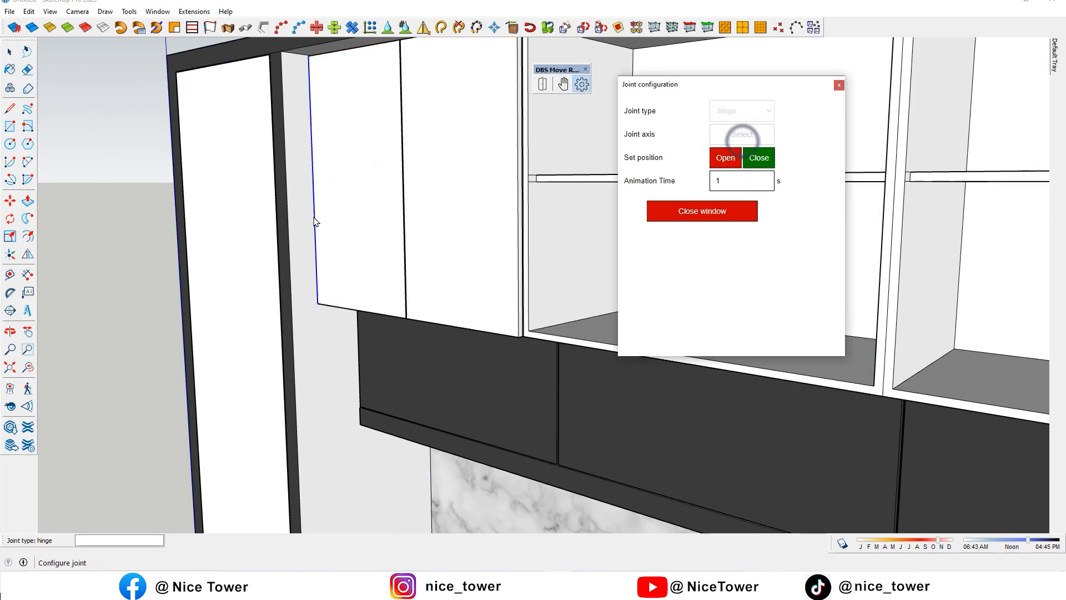
scroll(314, 221, up, 5)
scroll(313, 238, down, 10)
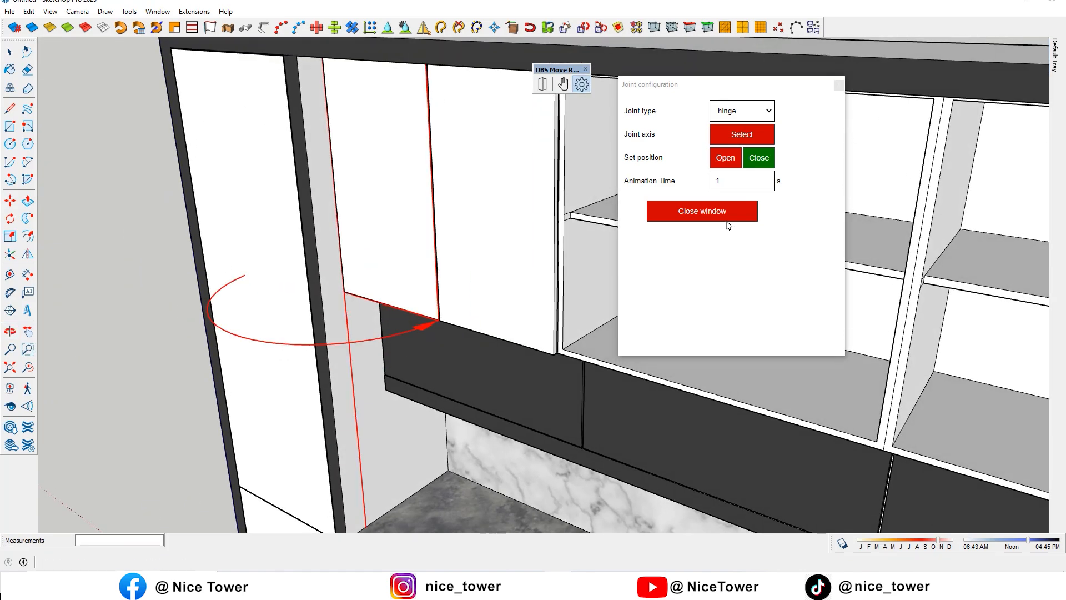
click(722, 214)
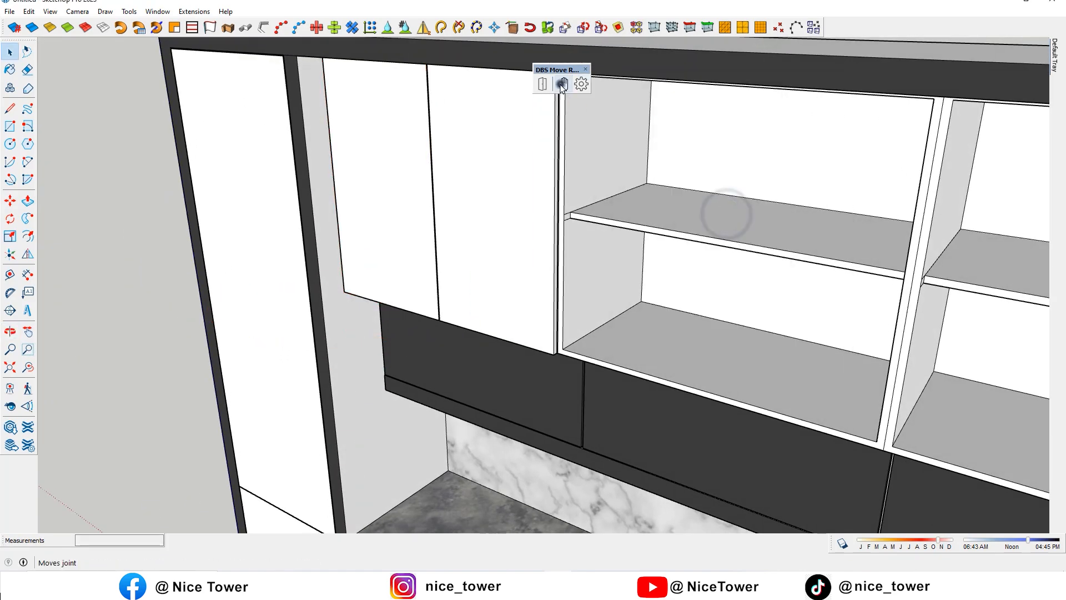
Swing the leftmost wall-cabinet door outward past perpendicular and store that as its open position
click(374, 278)
middle_drag(322, 305, 388, 389)
key(Escape)
right_click(337, 340)
click(490, 403)
Test the leftmost wall-cabinet door's hinge by closing and reopening it
middle_drag(572, 390, 522, 315)
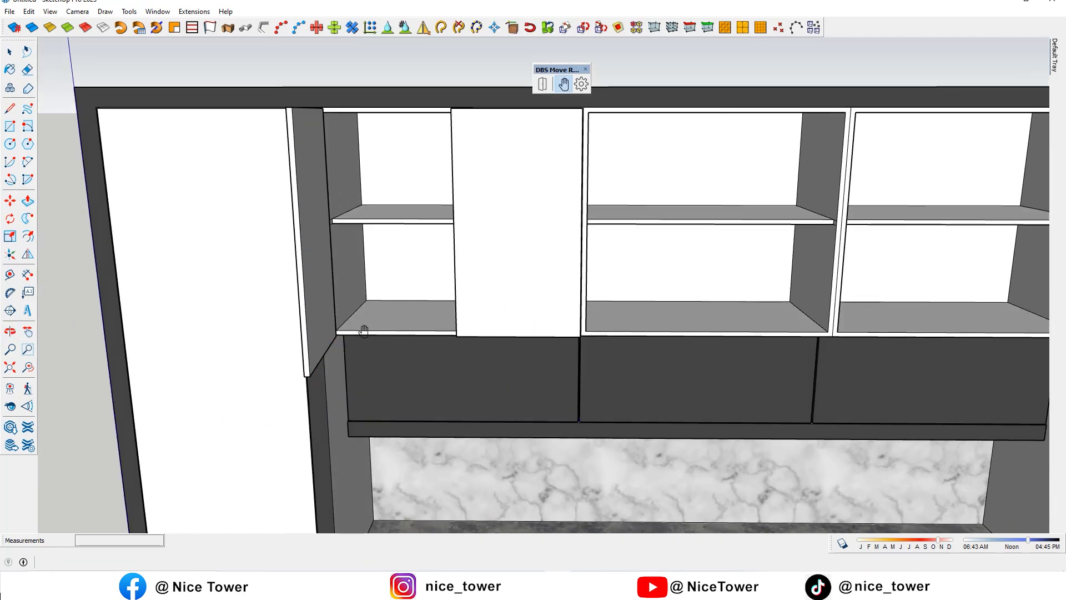
click(285, 214)
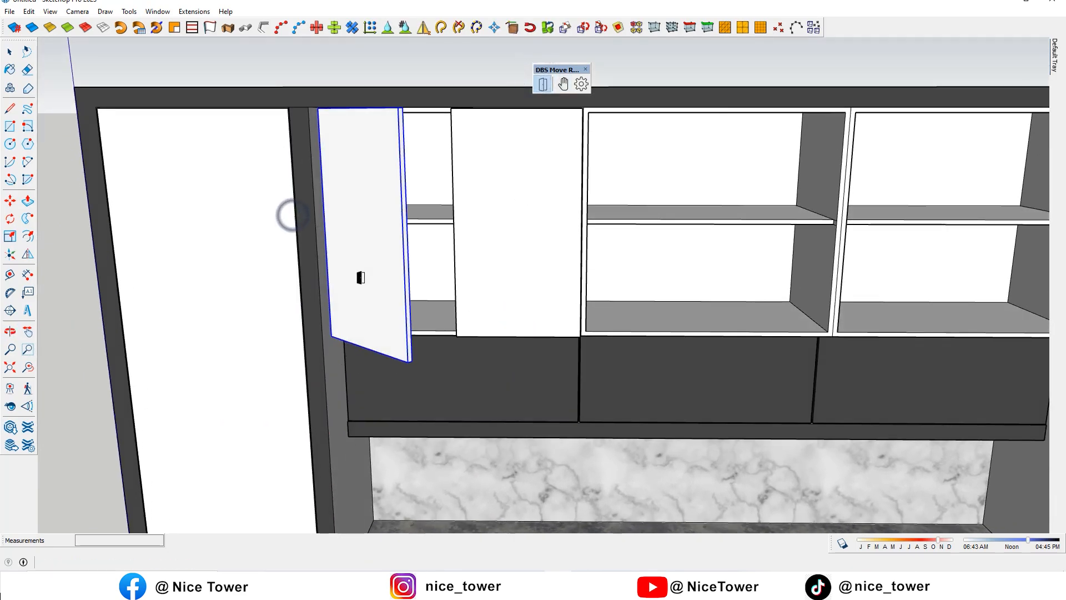
click(405, 274)
click(323, 333)
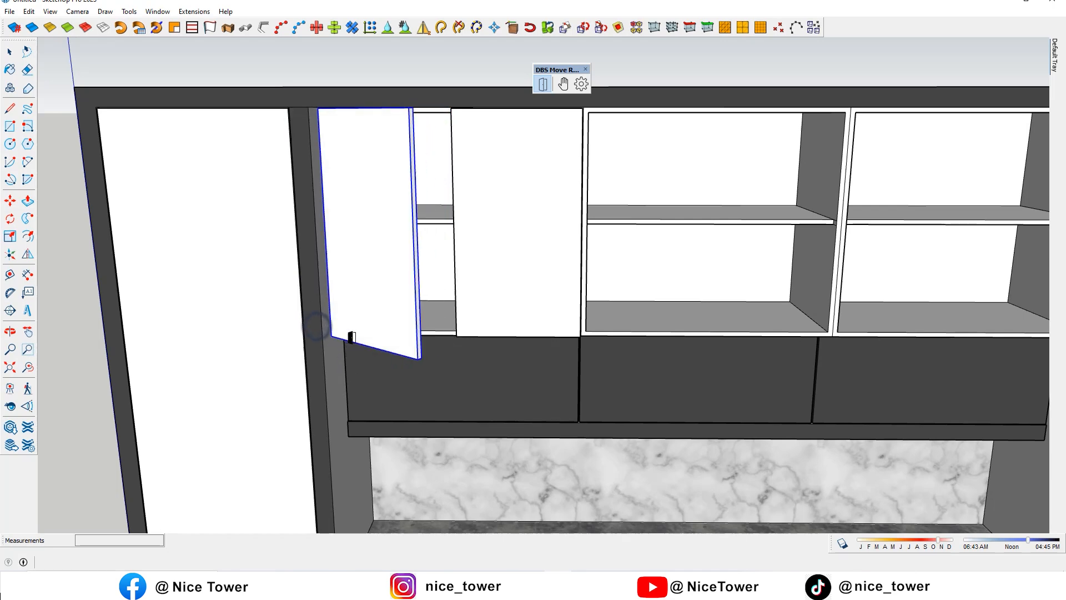
Erase the wall-cabinet door next to the hinged one
middle_drag(444, 288, 442, 347)
key(space)
click(499, 278)
right_click(499, 278)
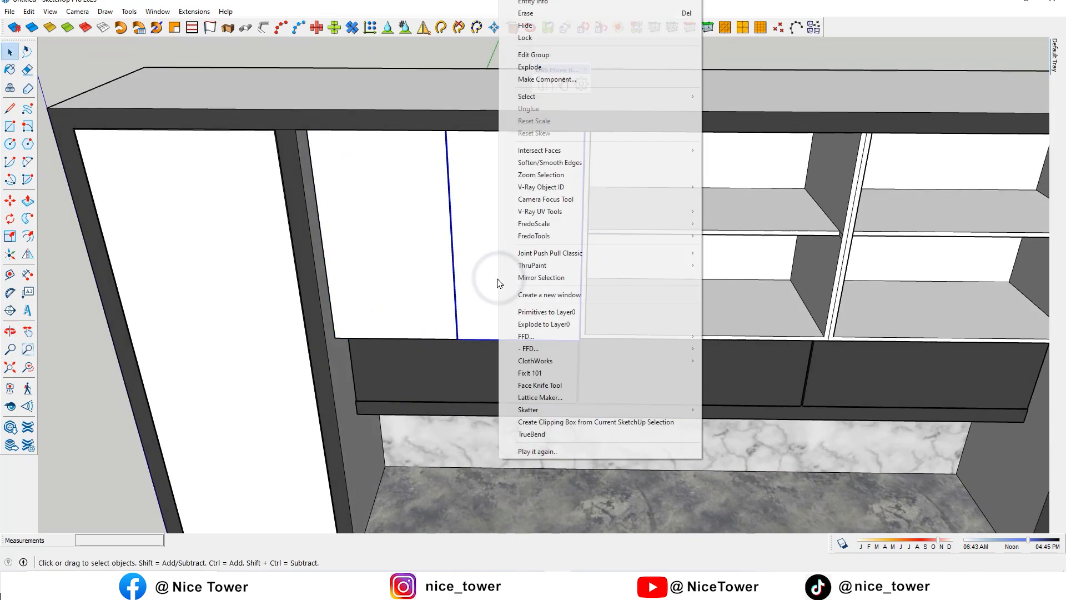
click(543, 13)
Mirror a copy of the hinged wall-cabinet door about its inner vertical edge to fill the empty half
middle_drag(492, 247, 393, 238)
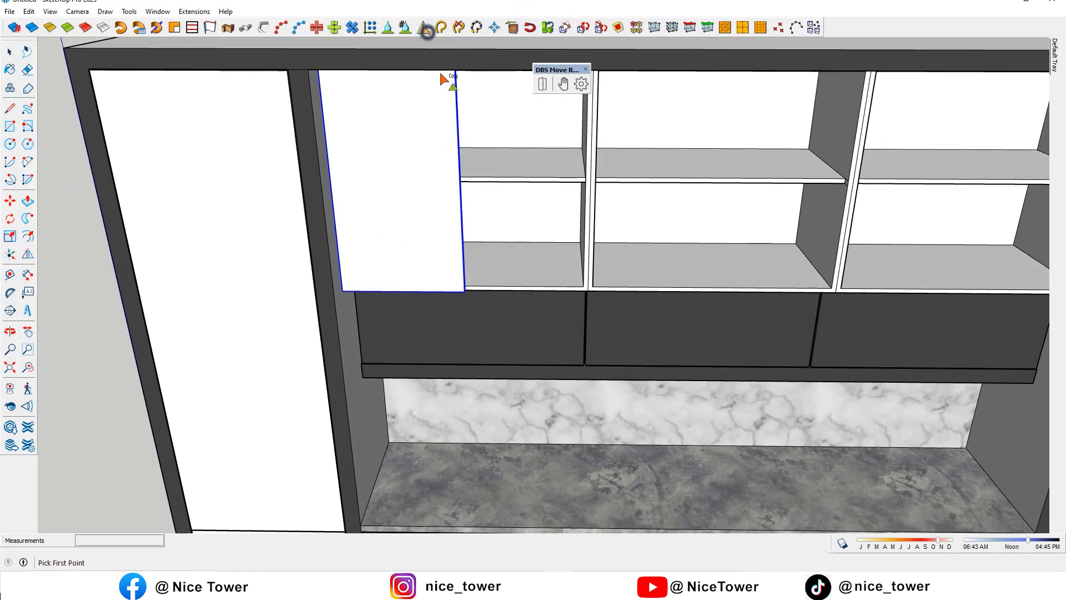
scroll(461, 298, up, 5)
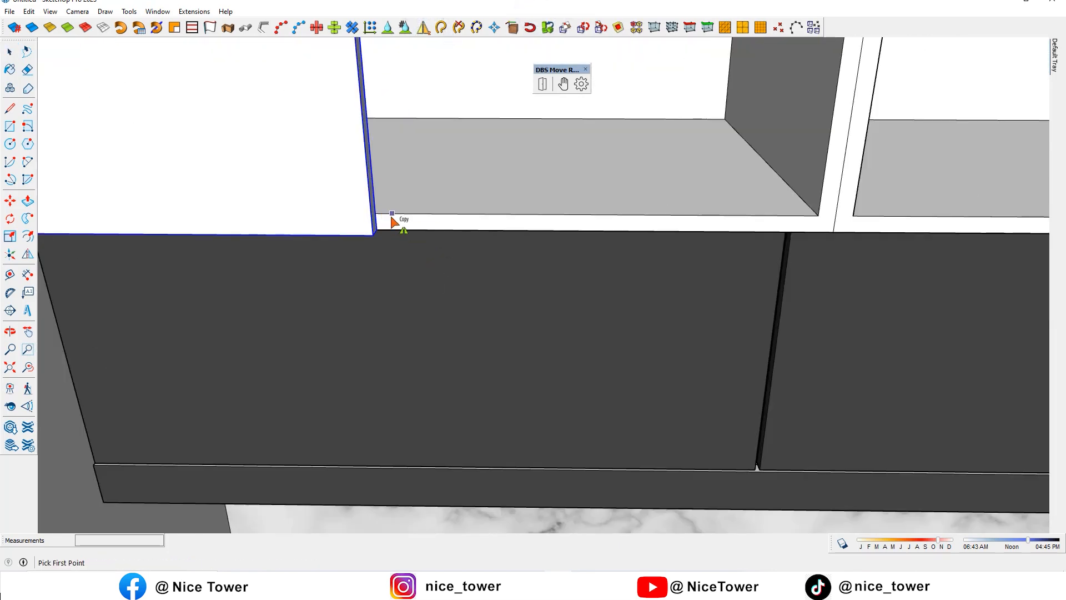
scroll(389, 222, up, 1)
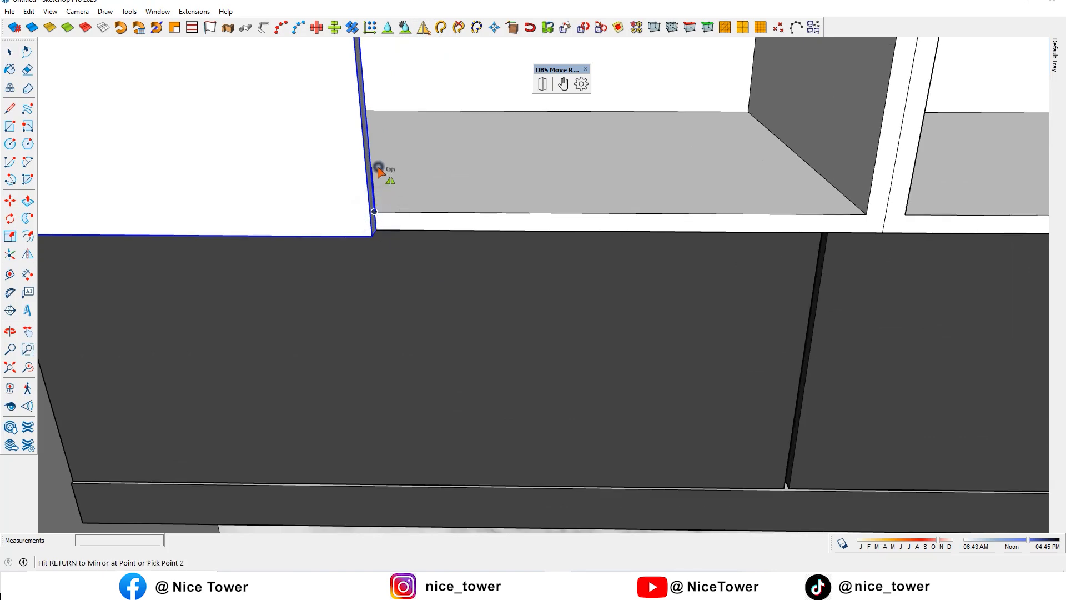
click(389, 152)
scroll(437, 236, down, 3)
Move the mirrored door slightly so its outer edge lines up with the cabinet's side panel
middle_drag(437, 236, 289, 240)
scroll(384, 242, up, 5)
scroll(537, 280, up, 3)
key(m)
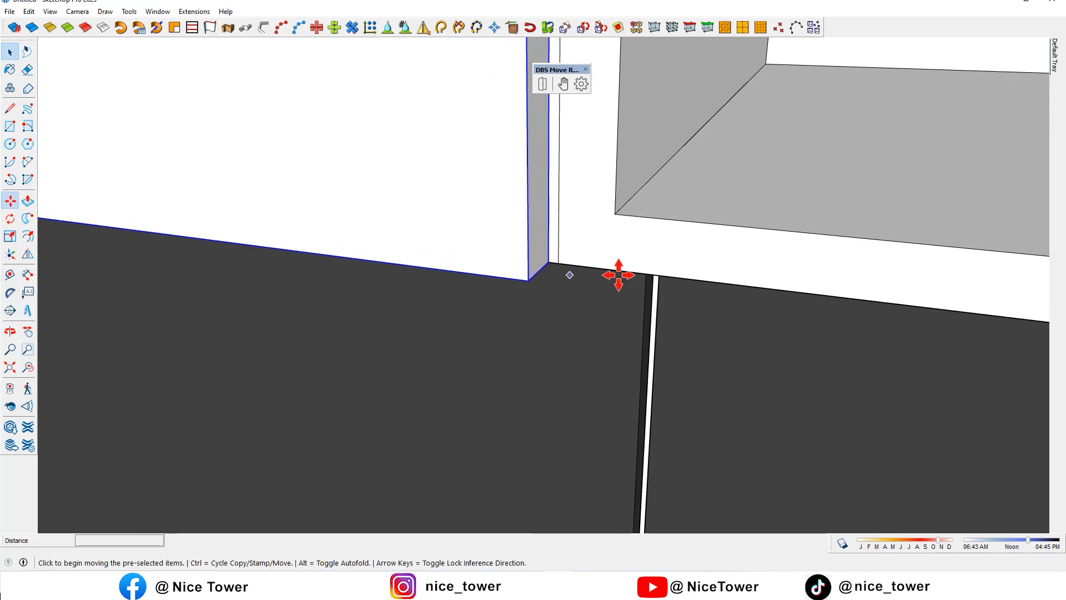
click(553, 264)
scroll(448, 288, down, 5)
middle_drag(333, 281, 458, 329)
key(space)
Swing the mirrored door outward to about perpendicular to the cabinet front and store that as its open position
click(462, 251)
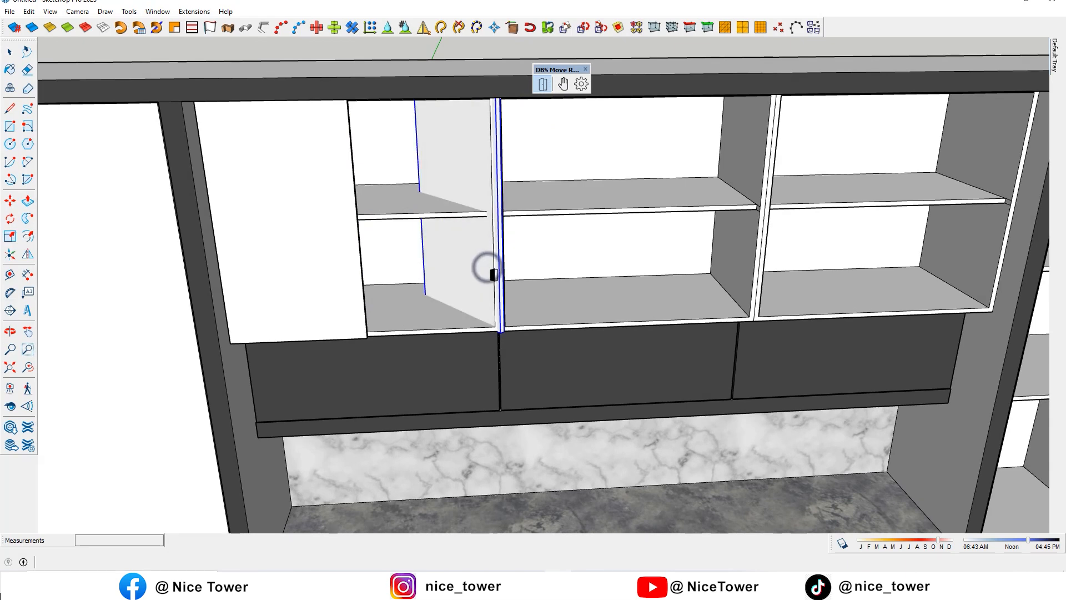
middle_drag(485, 321, 459, 314)
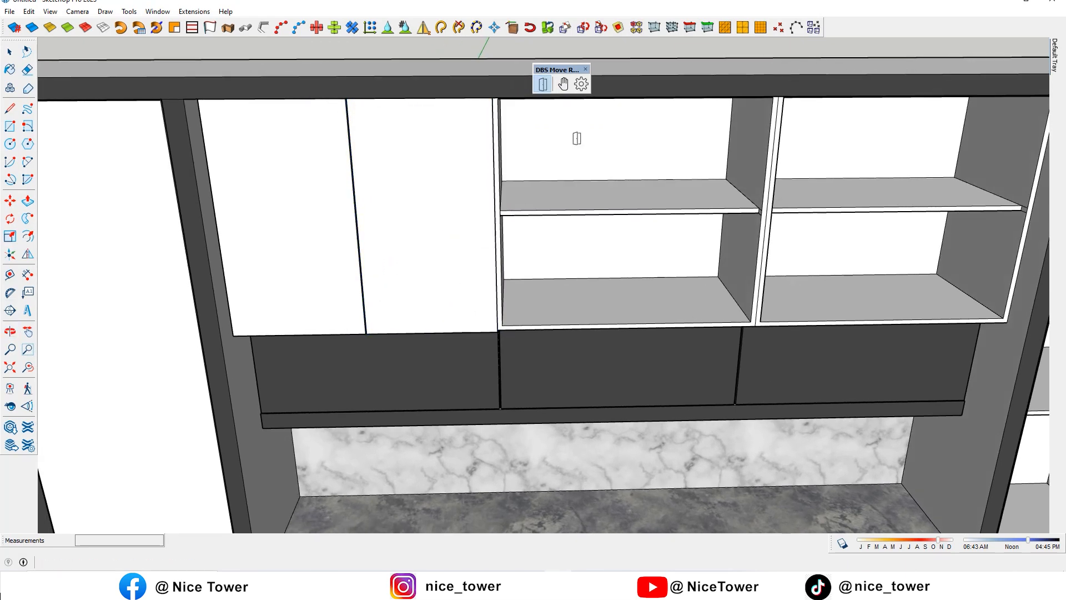
click(565, 84)
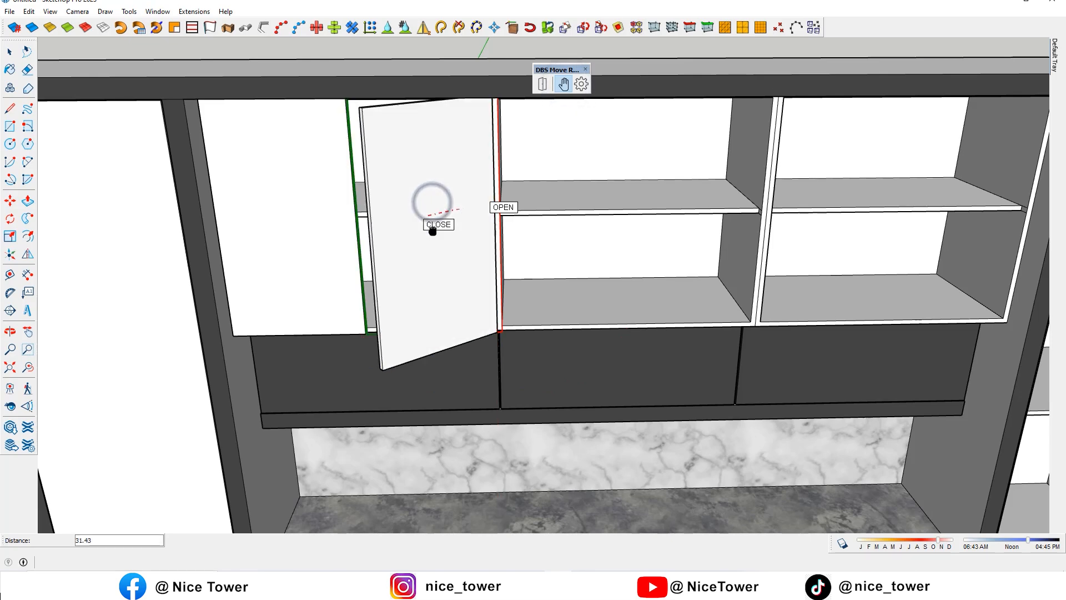
middle_drag(447, 266, 520, 332)
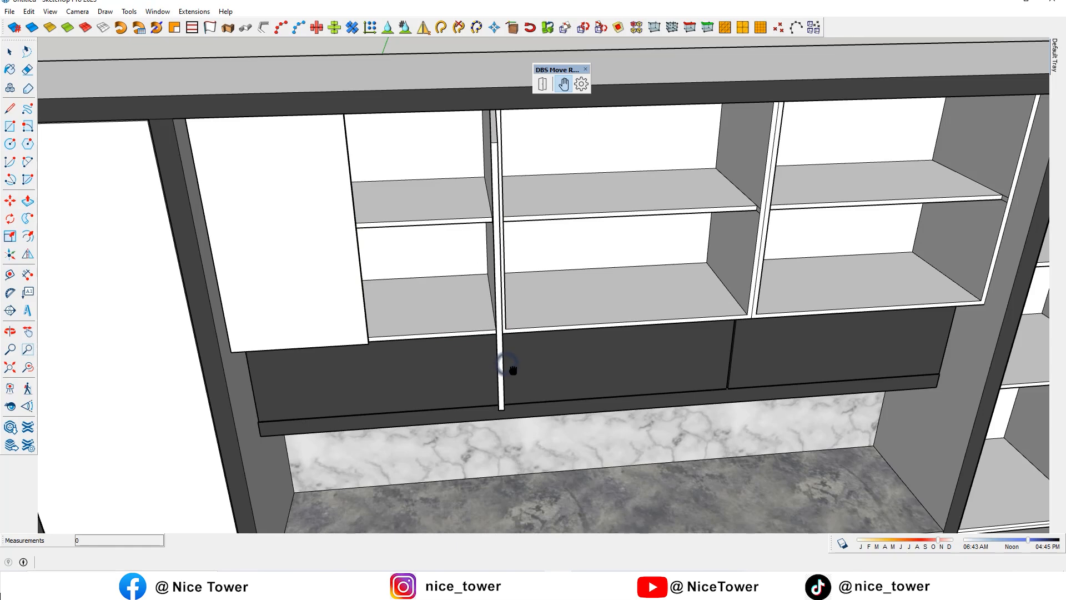
right_click(496, 255)
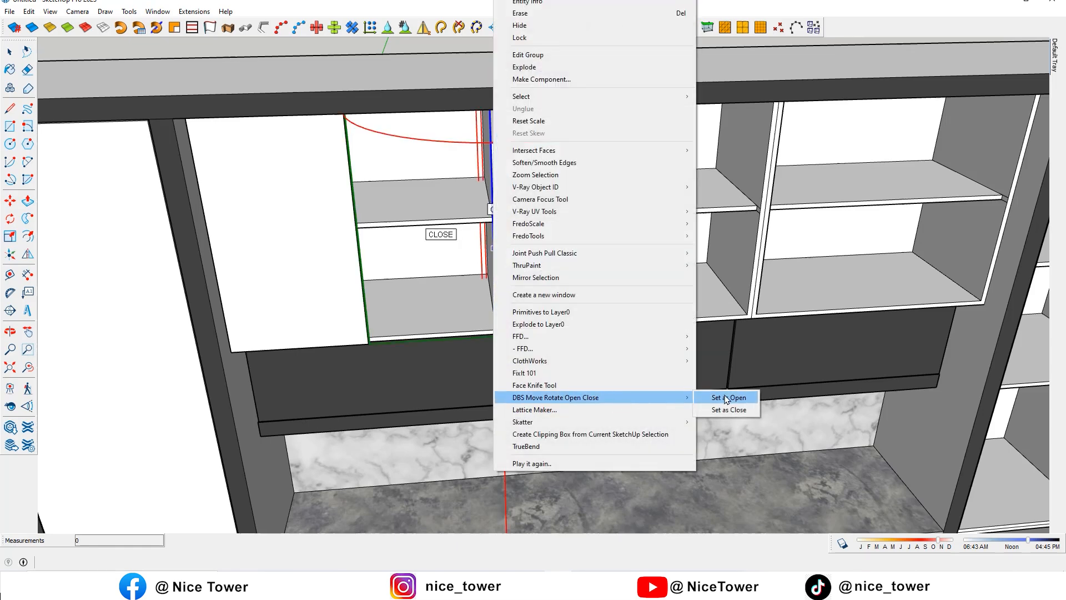
click(727, 398)
Test the pair of wall-cabinet doors by opening and closing both, checking them from below and above
click(541, 88)
middle_drag(472, 208, 344, 188)
click(412, 197)
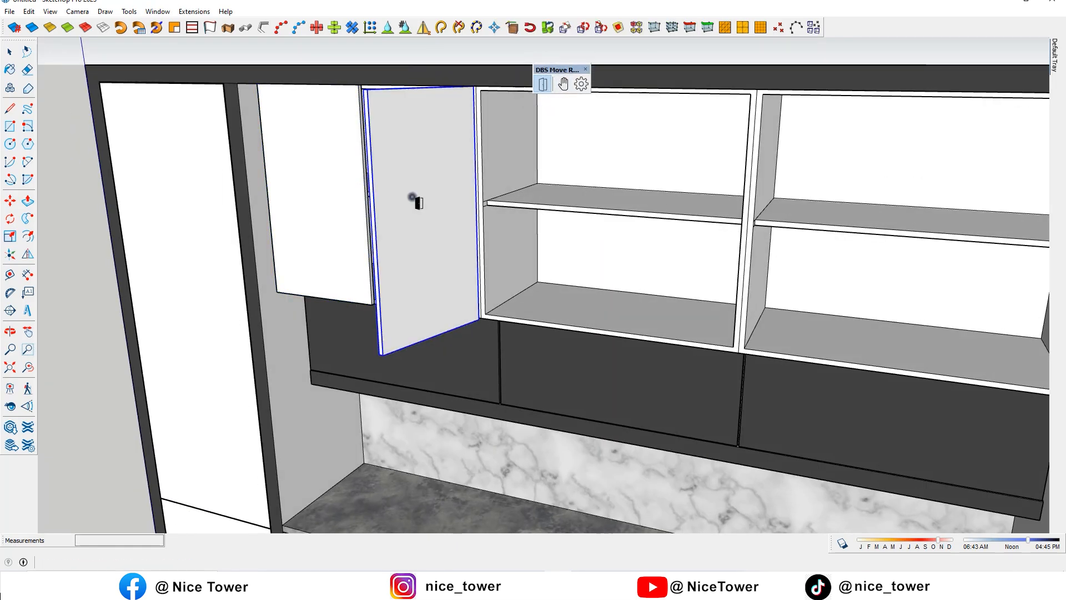
click(378, 255)
middle_drag(341, 273, 544, 311)
click(544, 310)
click(362, 264)
click(418, 246)
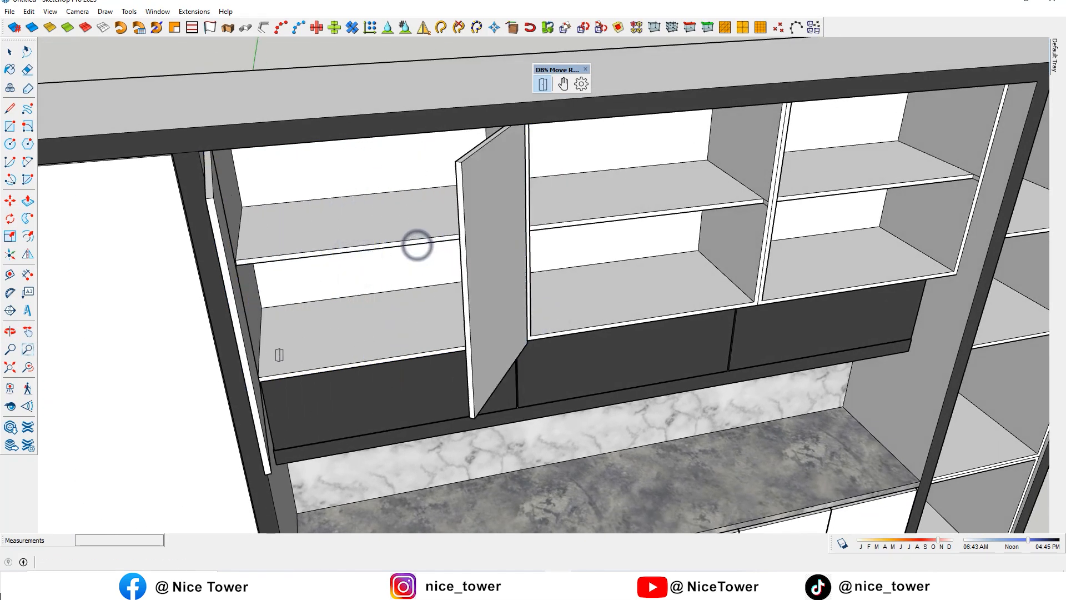
click(238, 350)
click(544, 299)
Copy the wall-cabinet door pair about 85.3 cm along the row and multiply it 2x to cover the remaining cabinets
middle_drag(544, 299, 222, 262)
scroll(366, 255, up, 5)
scroll(222, 258, up, 3)
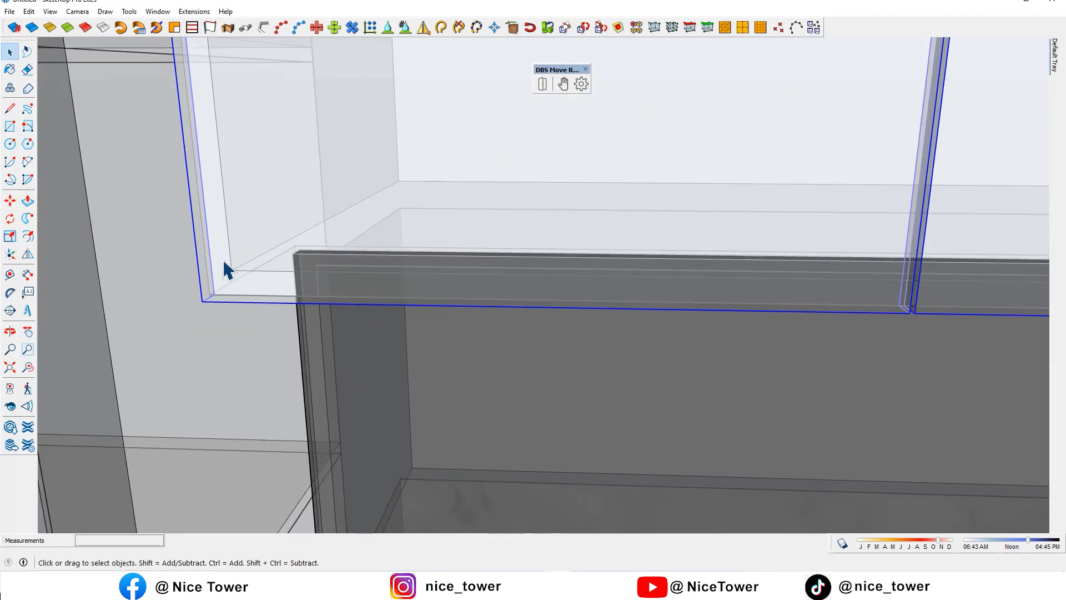
key(m)
click(235, 271)
key(ctrl)
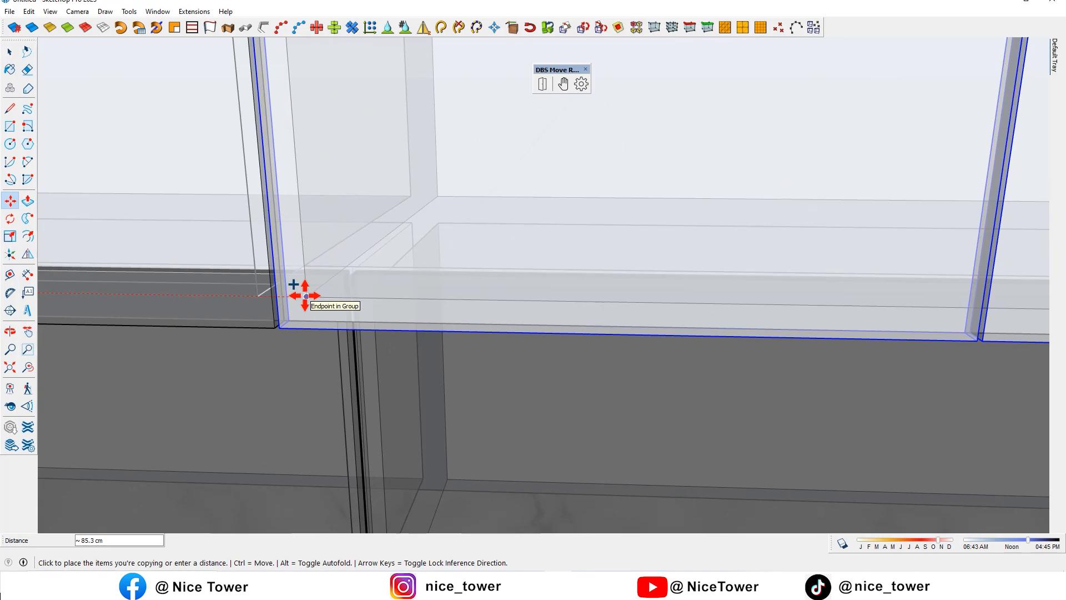
click(305, 296)
scroll(374, 280, down, 6)
text(2)
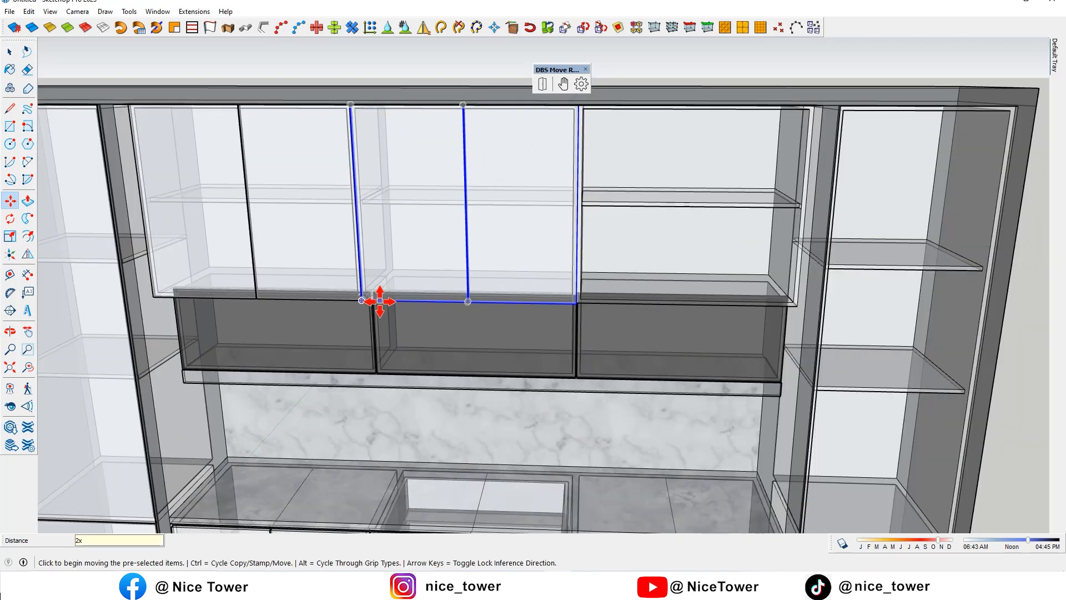
text(x)
key(Return)
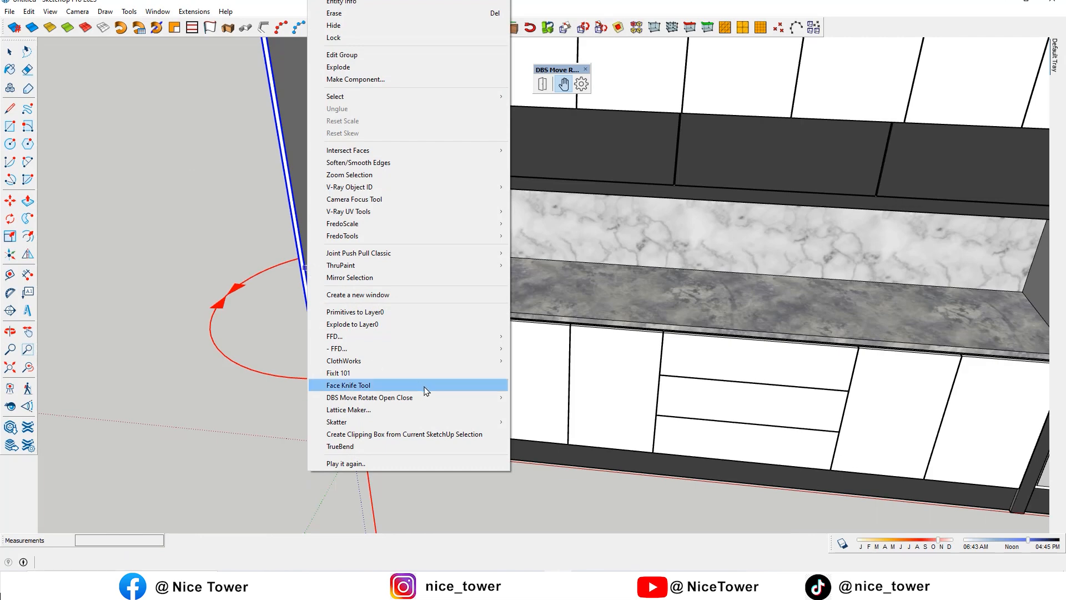
Store the swung-out position of the left column's tall upper door as its open position and operate the door
mouse_move(425, 398)
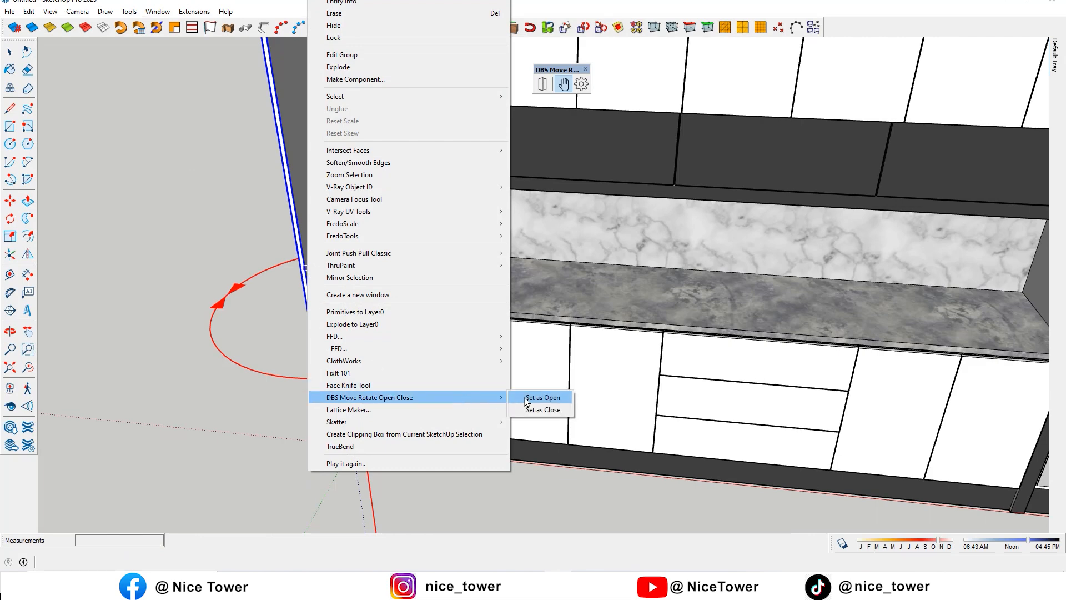
click(528, 397)
click(314, 223)
Mirror the left column's upper and lower doors about the midpoint of the cabinet's plinth onto the right column
scroll(364, 231, down, 4)
middle_drag(368, 234, 445, 231)
middle_drag(360, 213, 372, 184)
key(space)
click(376, 174)
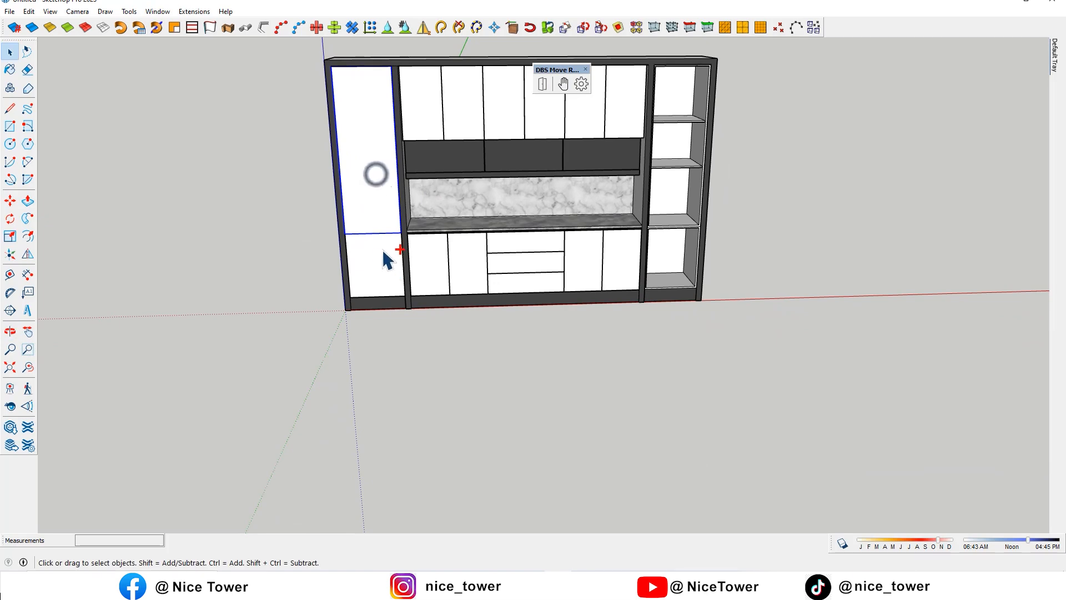
click(384, 250)
scroll(384, 251, up, 3)
click(426, 30)
scroll(521, 324, up, 2)
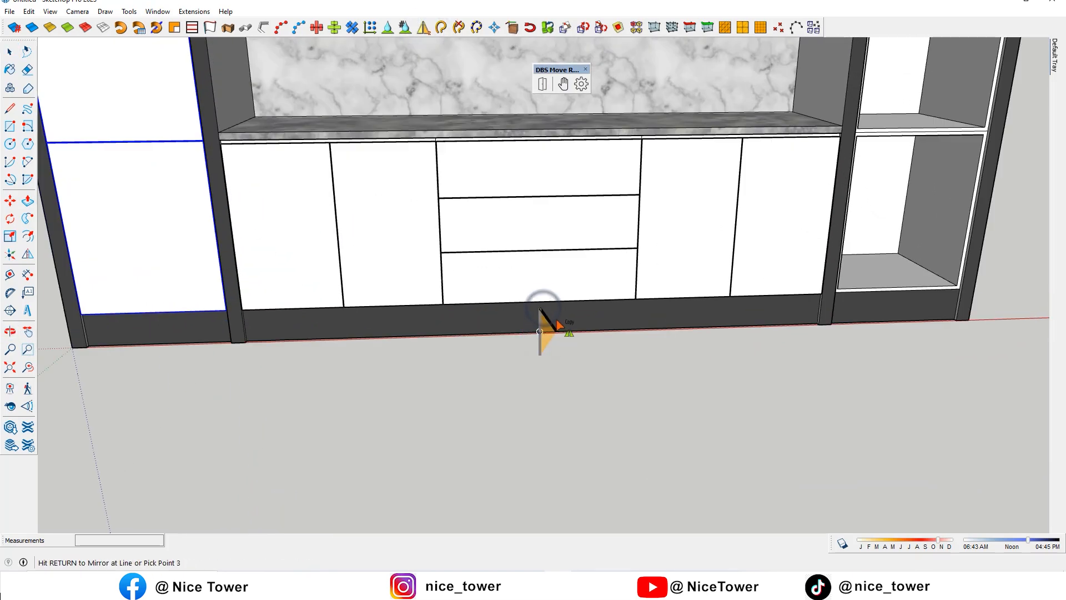
click(547, 331)
key(space)
scroll(554, 317, down, 3)
middle_drag(554, 317, 469, 347)
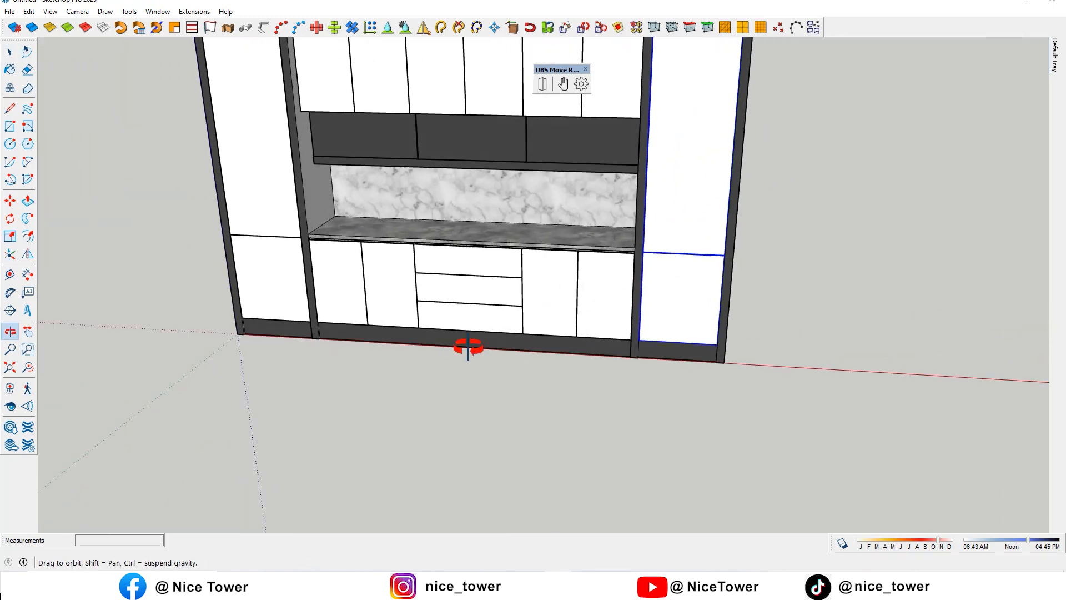
Test the opening and closing of the mirrored upper and lower doors on the right column
click(674, 234)
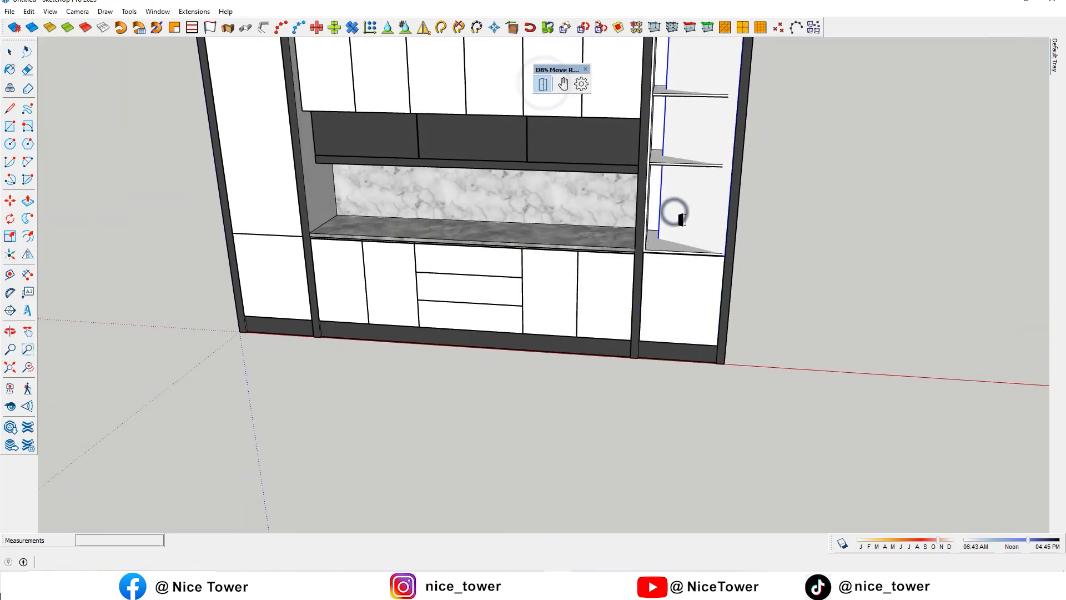
click(672, 307)
click(711, 303)
click(714, 190)
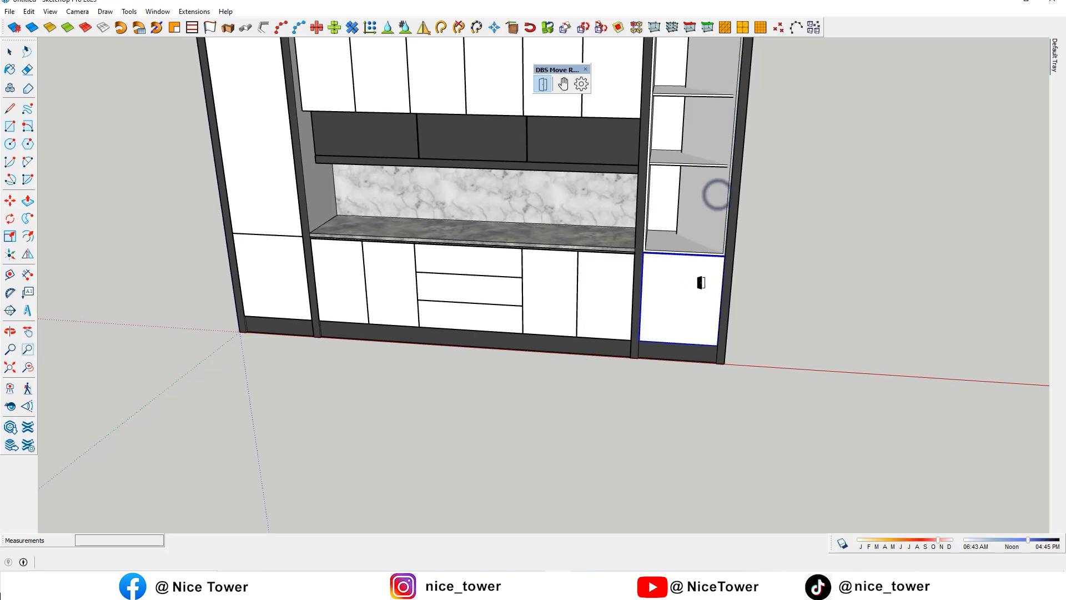
Swing the right column's tall upper door outward to about perpendicular and store that as its open position
middle_drag(626, 145, 683, 207)
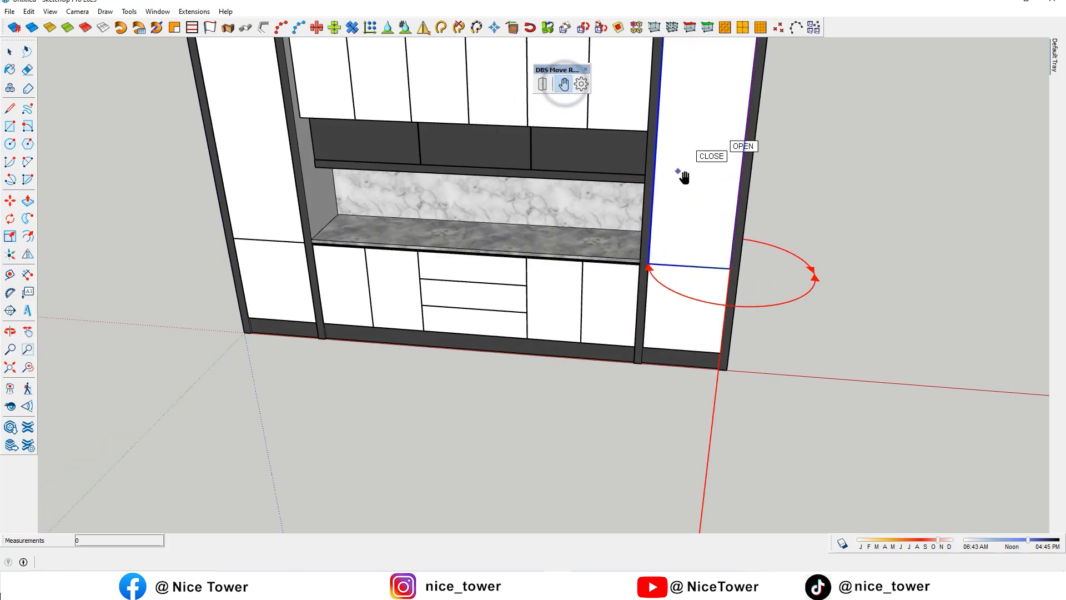
click(680, 166)
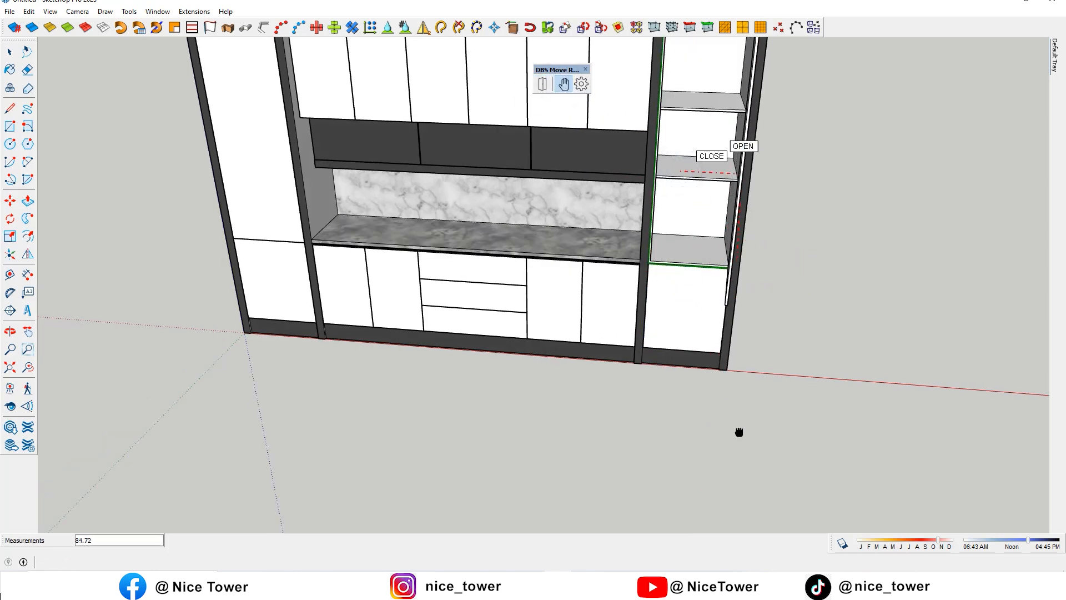
click(715, 269)
scroll(713, 281, up, 3)
right_click(707, 274)
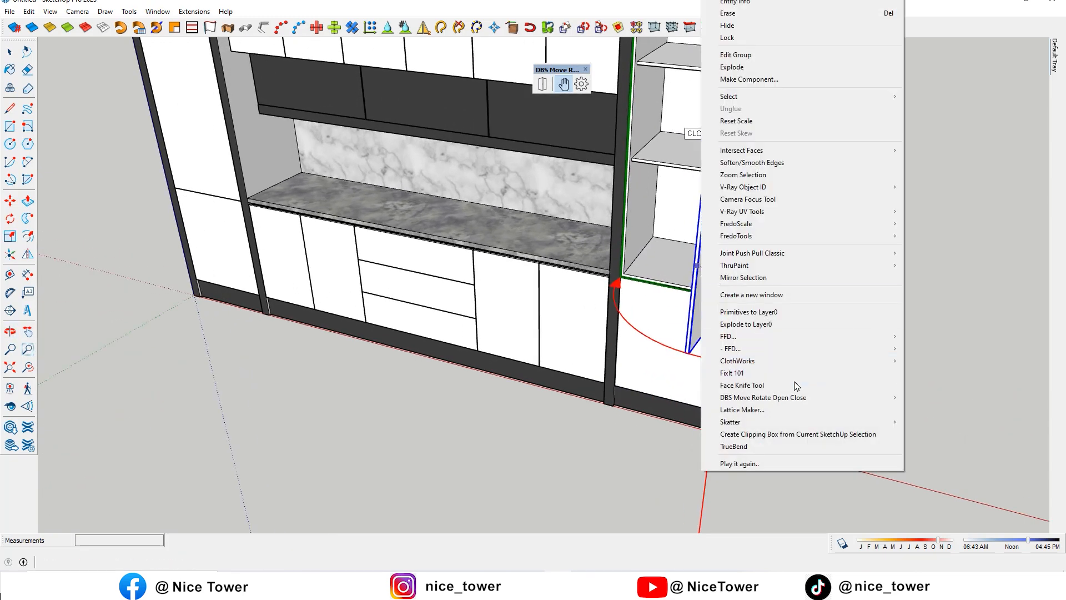
click(921, 396)
Operate the right column's tall upper door to check its corrected swing
scroll(639, 195, down, 1)
click(543, 85)
click(701, 192)
click(646, 213)
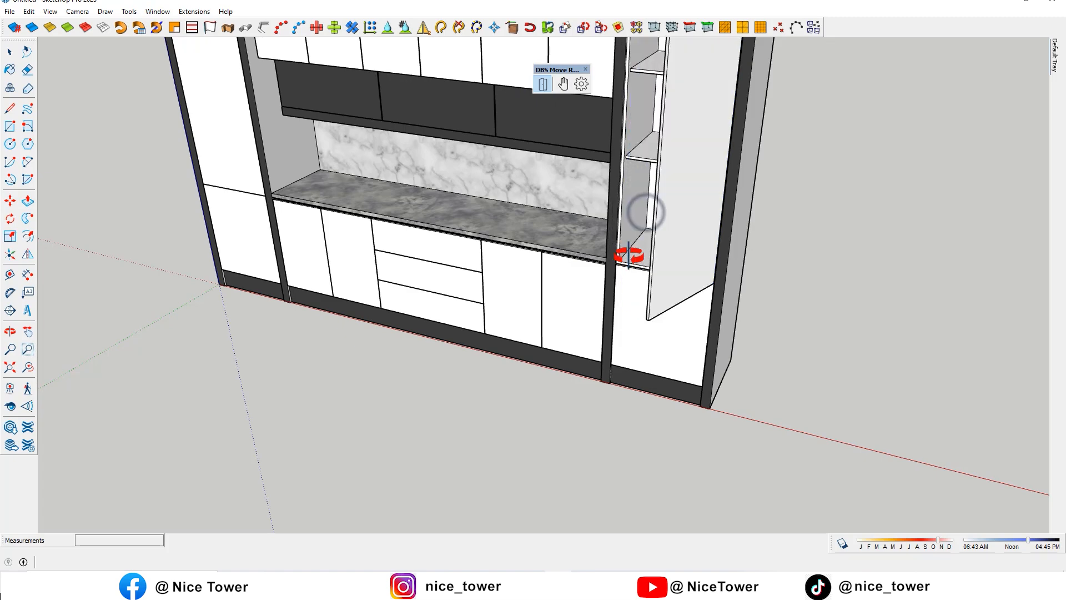
Swing the right column's lower door outward to about perpendicular and store that as its open position
middle_drag(643, 209, 722, 284)
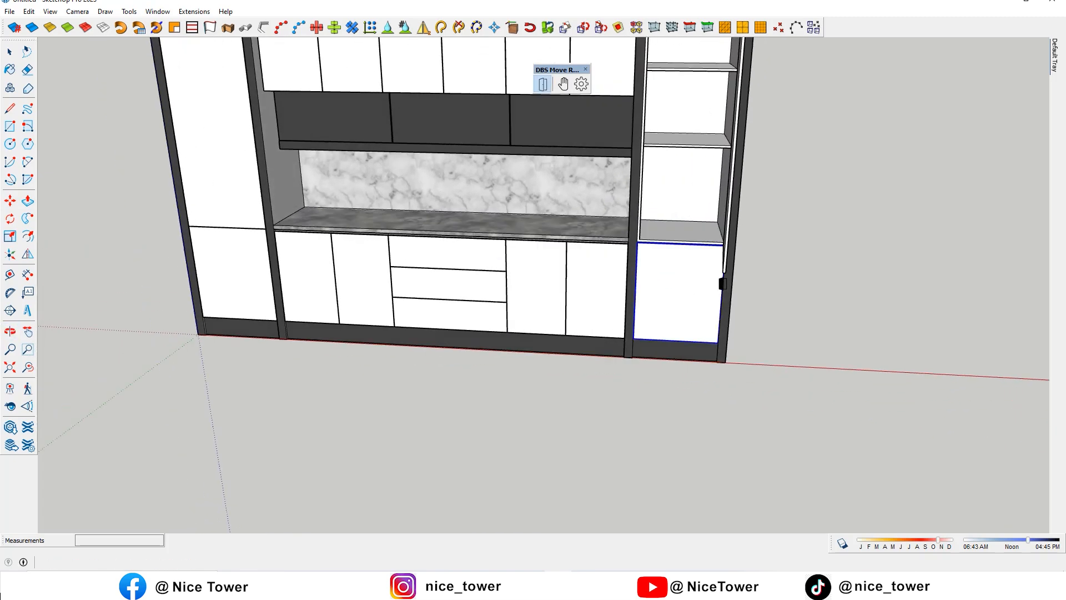
middle_drag(732, 283, 698, 309)
right_click(701, 308)
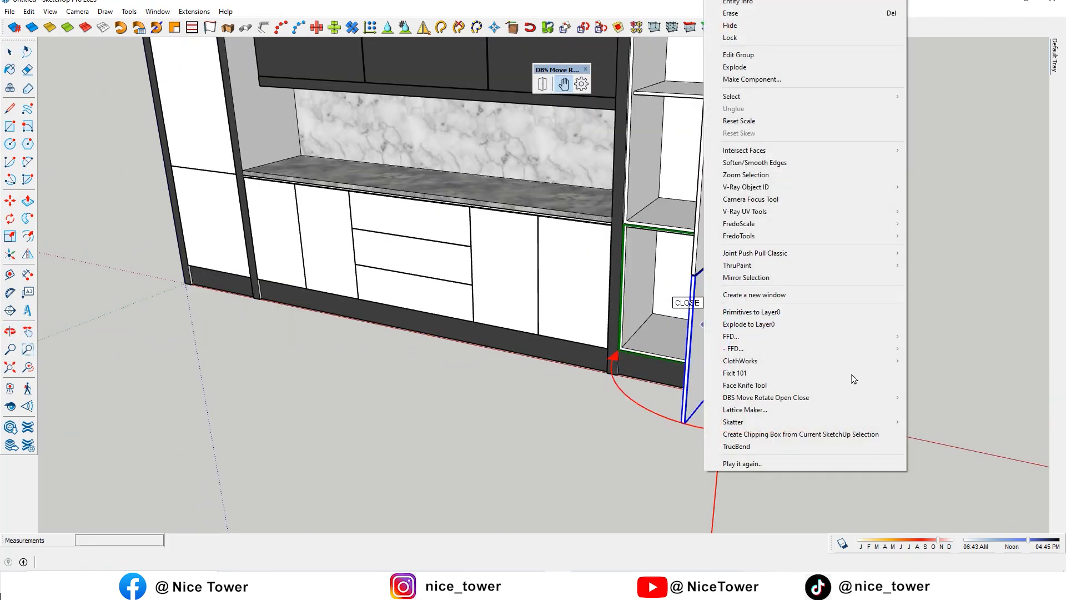
click(939, 398)
Open and close the right column's upper and lower doors, checking their movement from the front and the side
scroll(805, 326, down, 3)
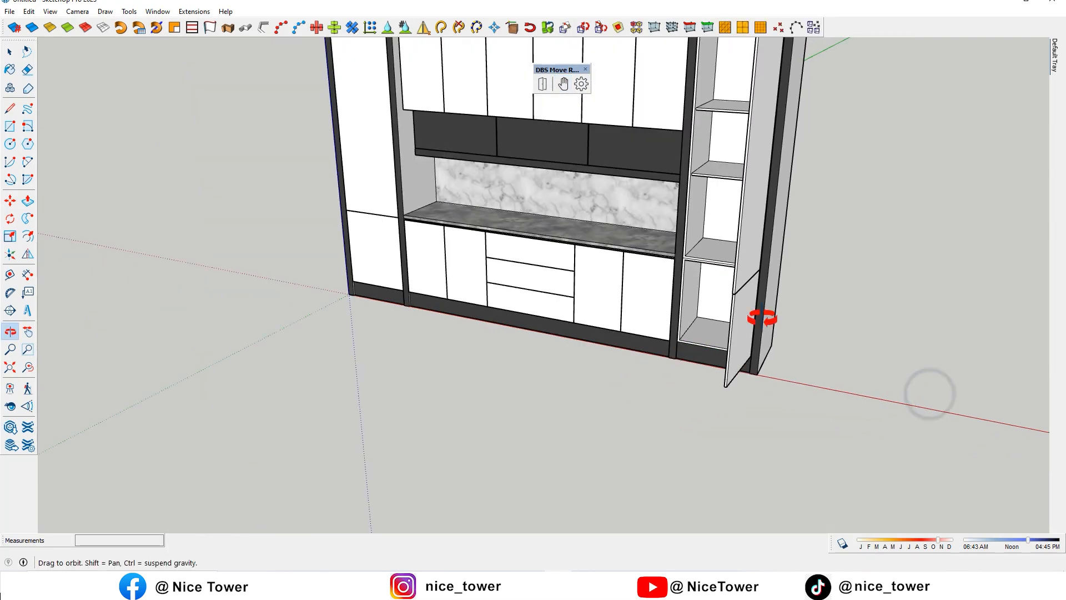
middle_drag(804, 325, 544, 89)
click(726, 326)
scroll(728, 245, down, 3)
middle_drag(727, 245, 717, 239)
click(699, 303)
middle_drag(685, 322, 638, 288)
click(705, 334)
click(706, 227)
Open and close the drawers in the middle of the base cabinets to check their sliding motion
click(567, 277)
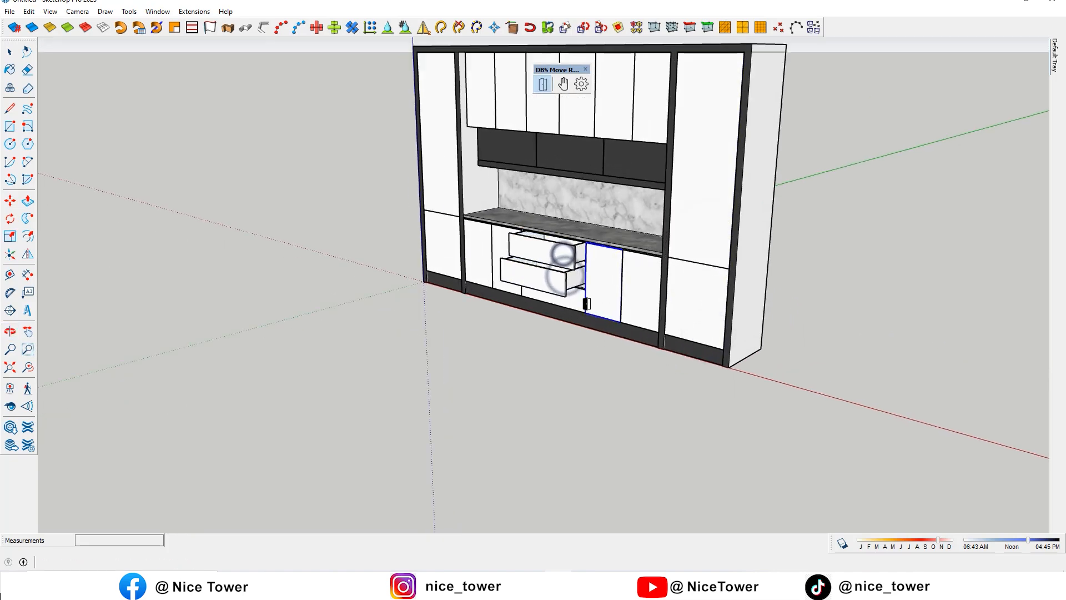
scroll(590, 307, up, 3)
click(575, 306)
click(577, 279)
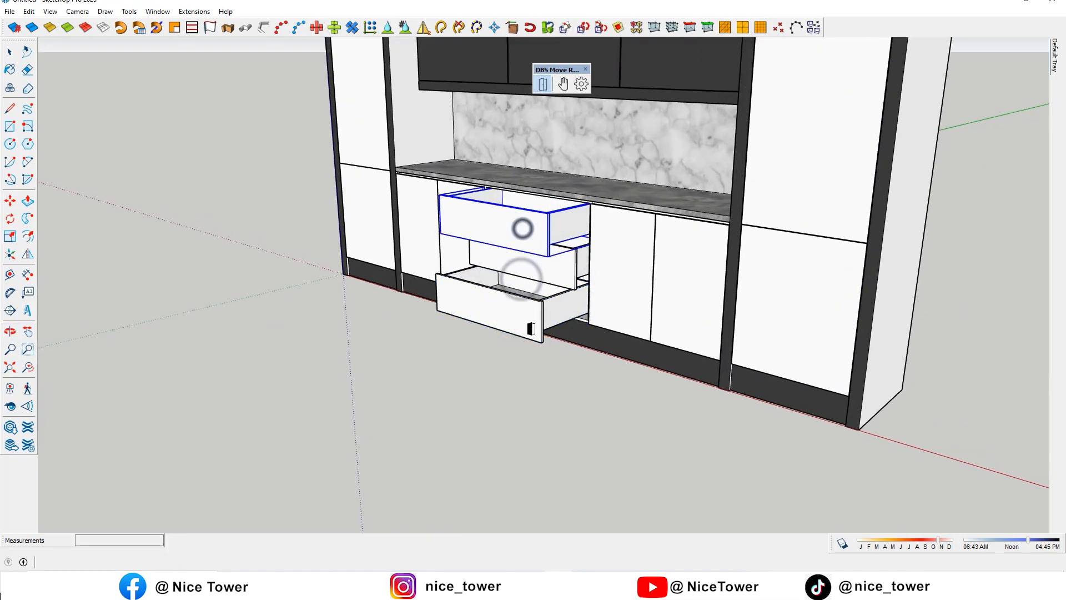
click(528, 226)
Give the wardrobe's second sliding door from the left a slider joint with its axis along the bottom track
scroll(616, 289, down, 5)
scroll(627, 272, down, 3)
middle_drag(626, 272, 519, 315)
scroll(578, 231, up, 8)
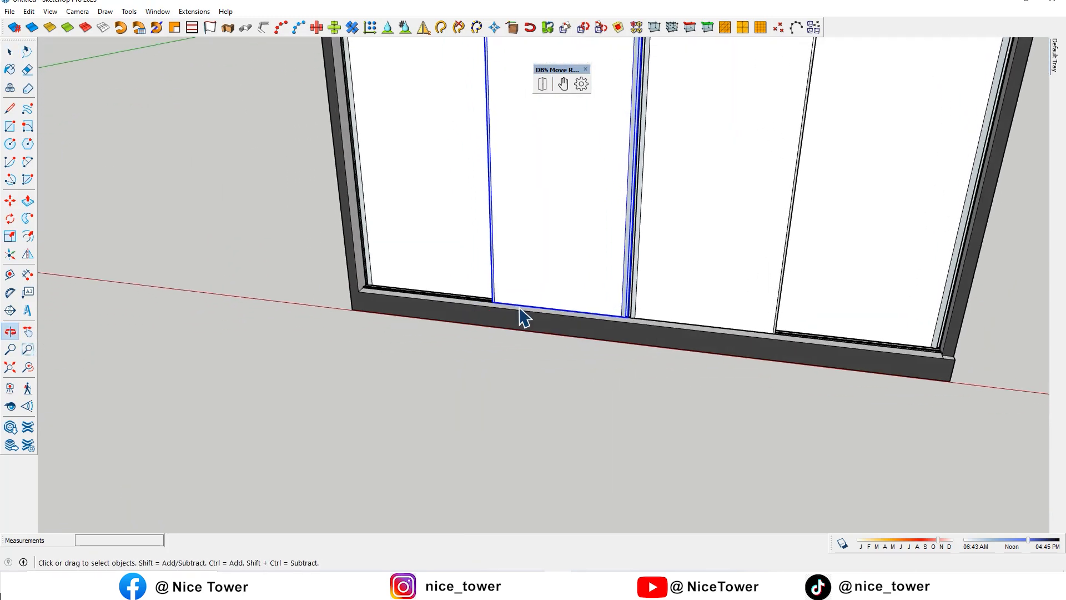
scroll(519, 314, up, 3)
click(581, 84)
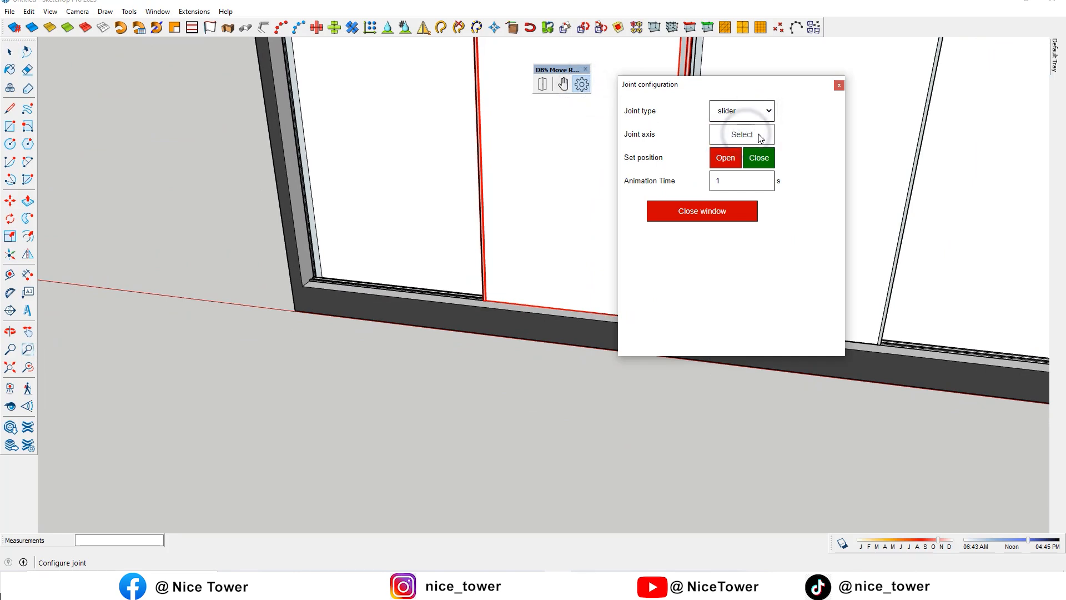
click(758, 134)
scroll(458, 301, up, 3)
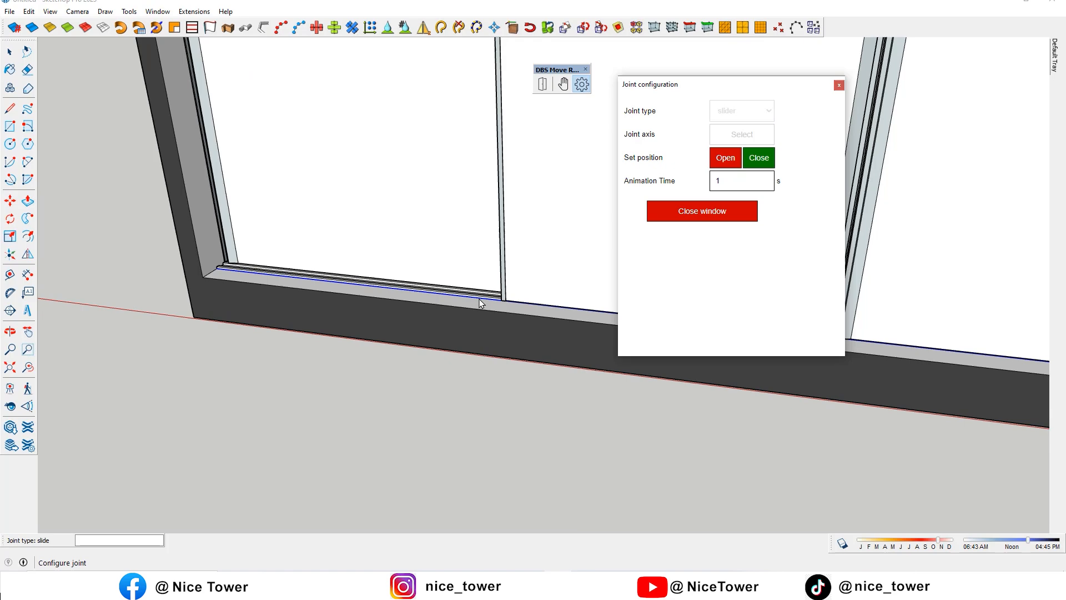
click(481, 302)
scroll(478, 298, down, 5)
middle_drag(478, 297, 496, 301)
click(698, 212)
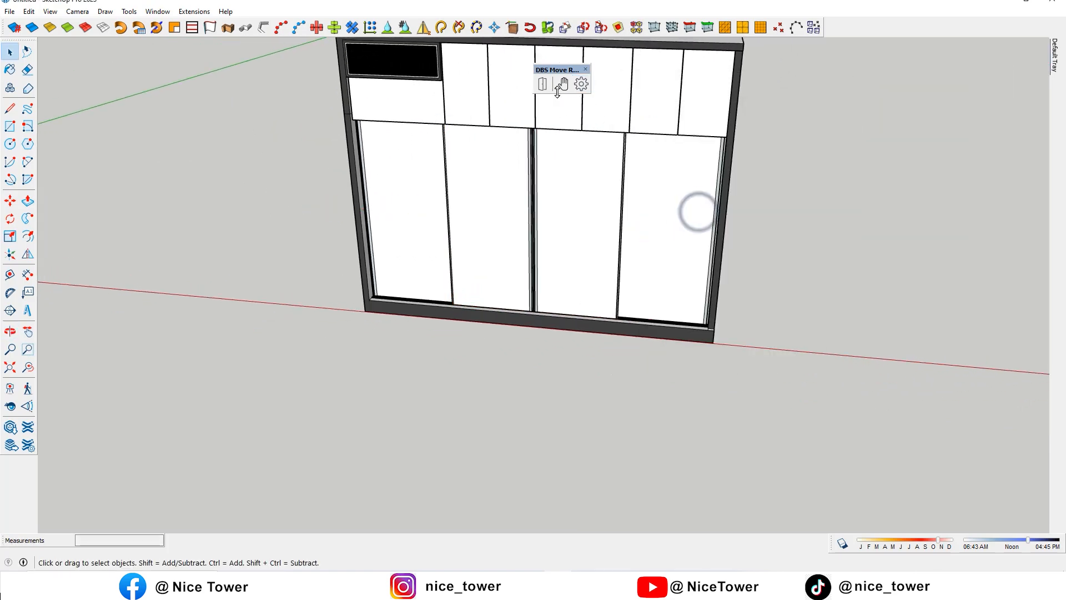
Slide the second door in front of the first, up to the left side of the frame, and store that as its open position
scroll(537, 197, up, 8)
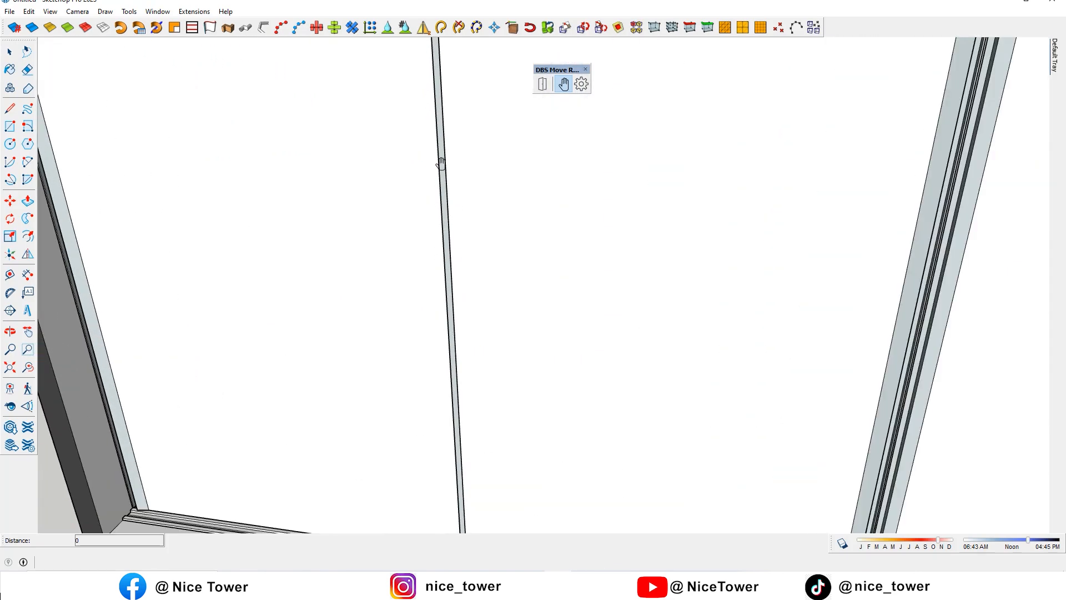
click(436, 165)
scroll(439, 166, down, 5)
middle_drag(441, 166, 293, 162)
scroll(378, 207, up, 4)
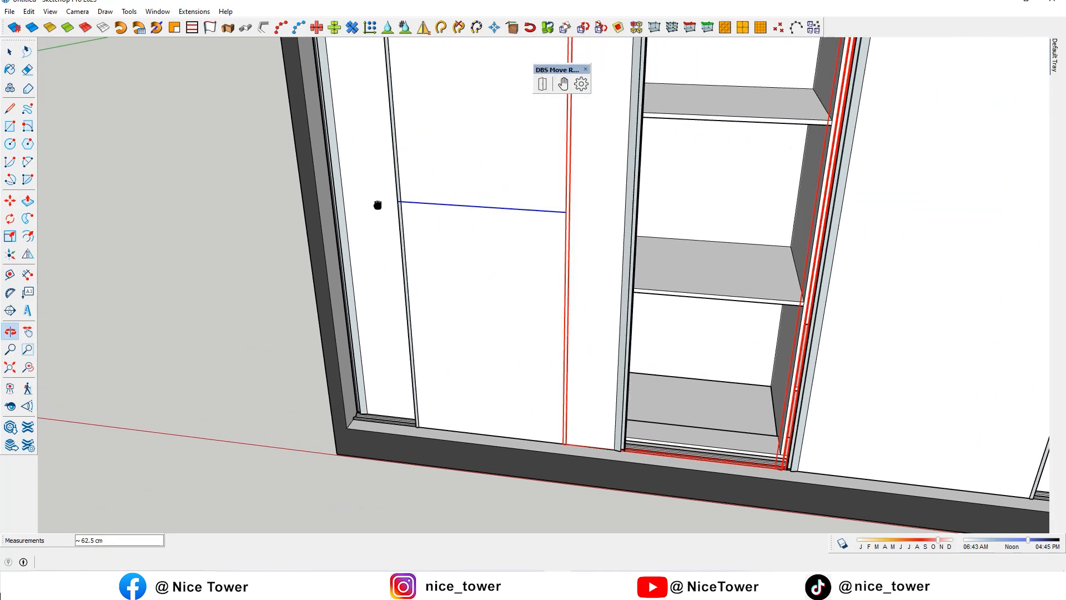
click(330, 210)
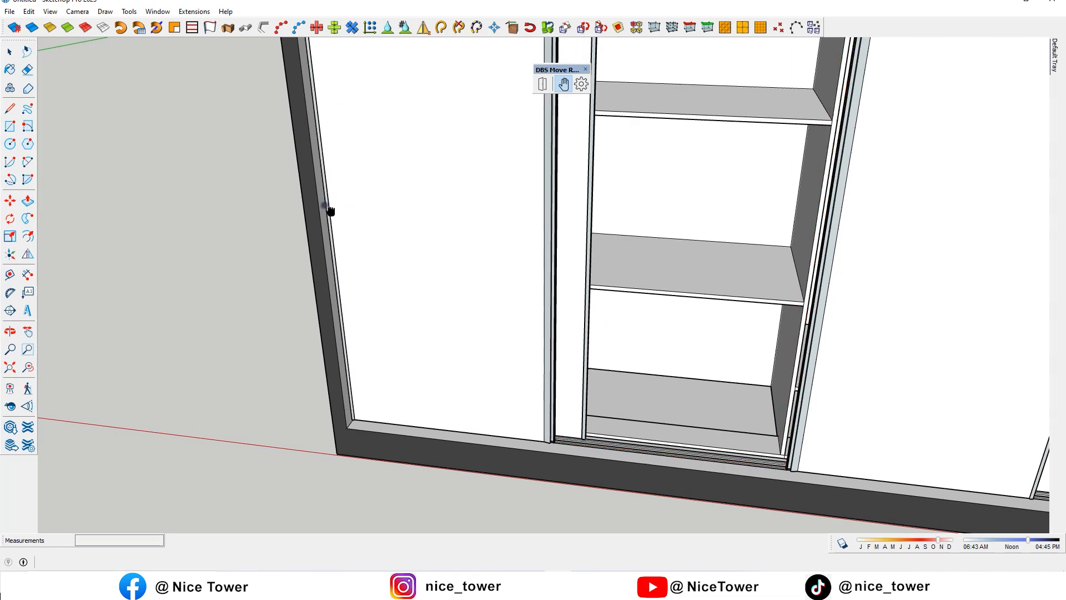
scroll(392, 239, down, 3)
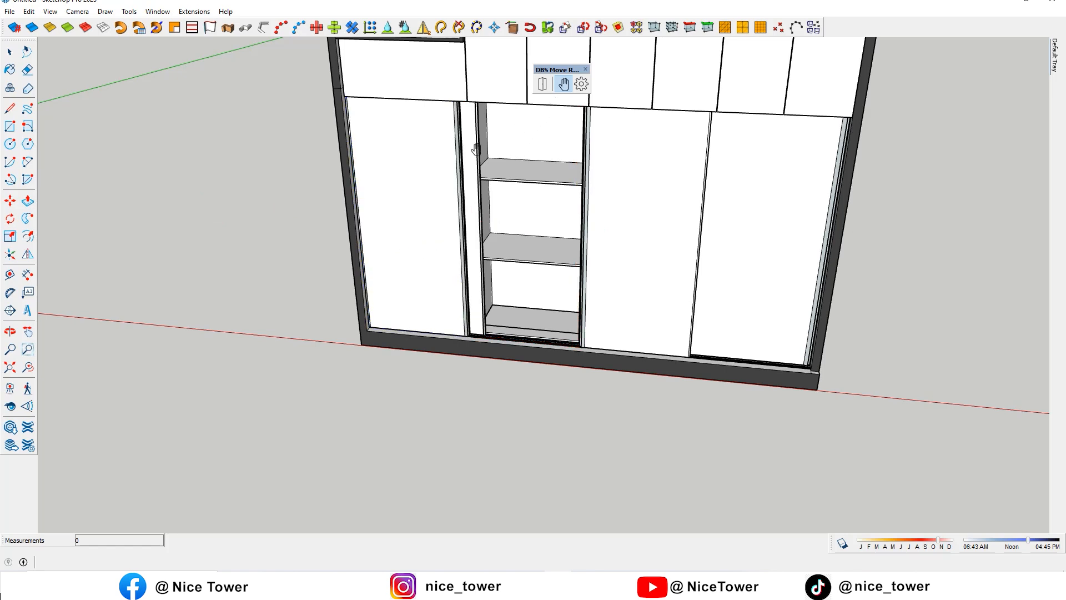
right_click(405, 195)
mouse_move(555, 398)
click(634, 398)
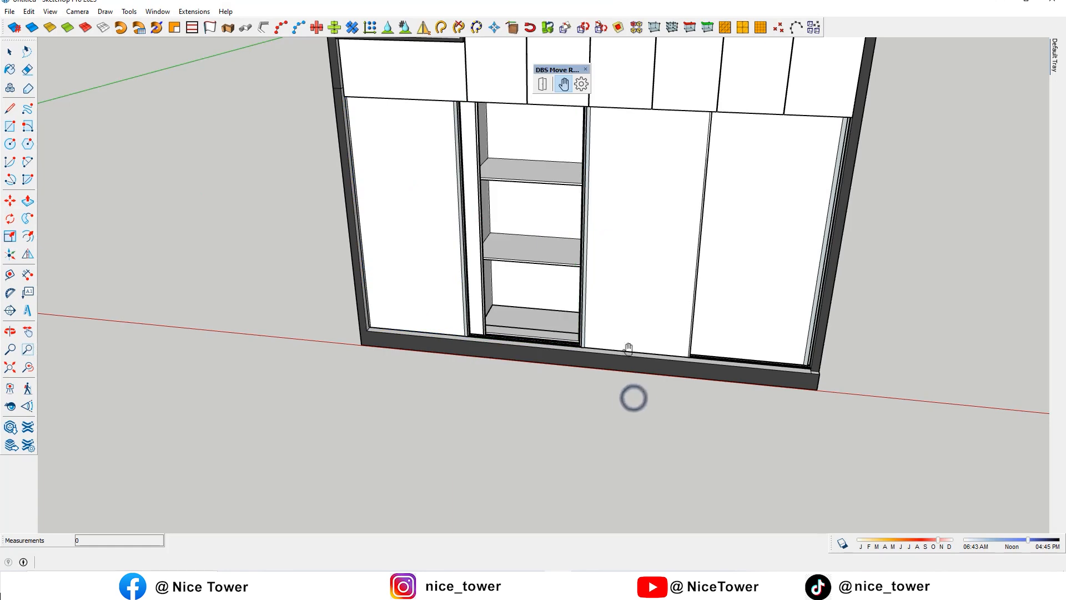
Test the second sliding door by closing and reopening it
click(544, 86)
click(432, 253)
click(543, 300)
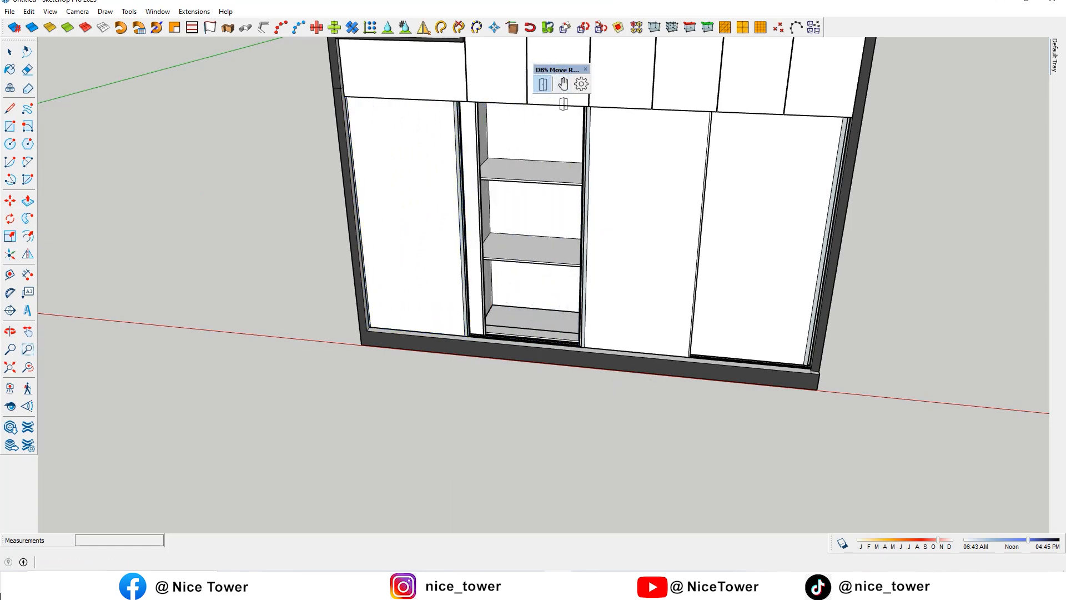
Adjust the second sliding door's animation time and operate the door to check its speed
click(405, 172)
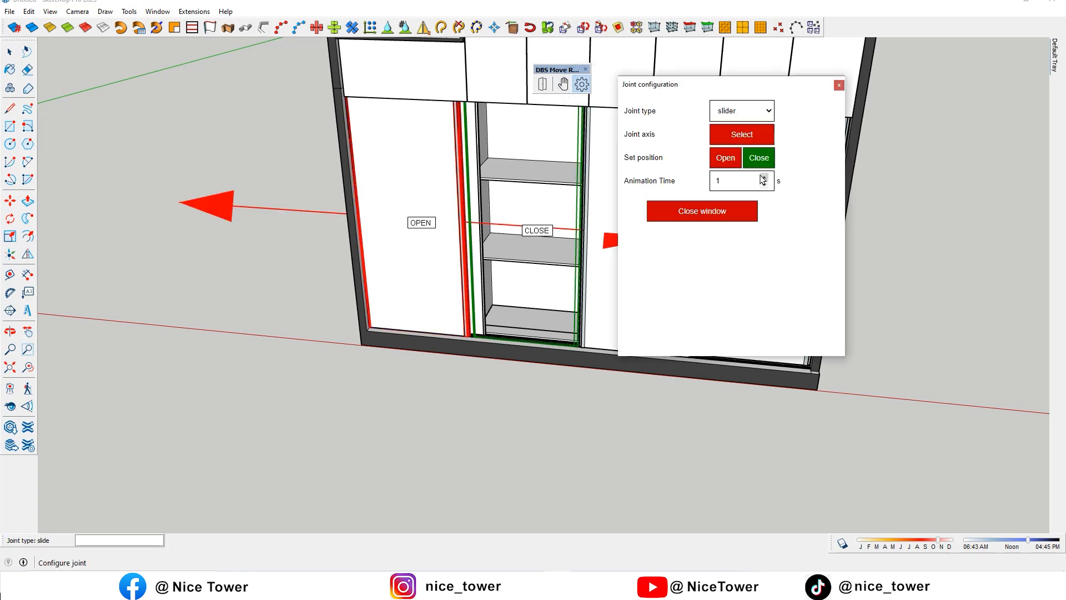
click(731, 215)
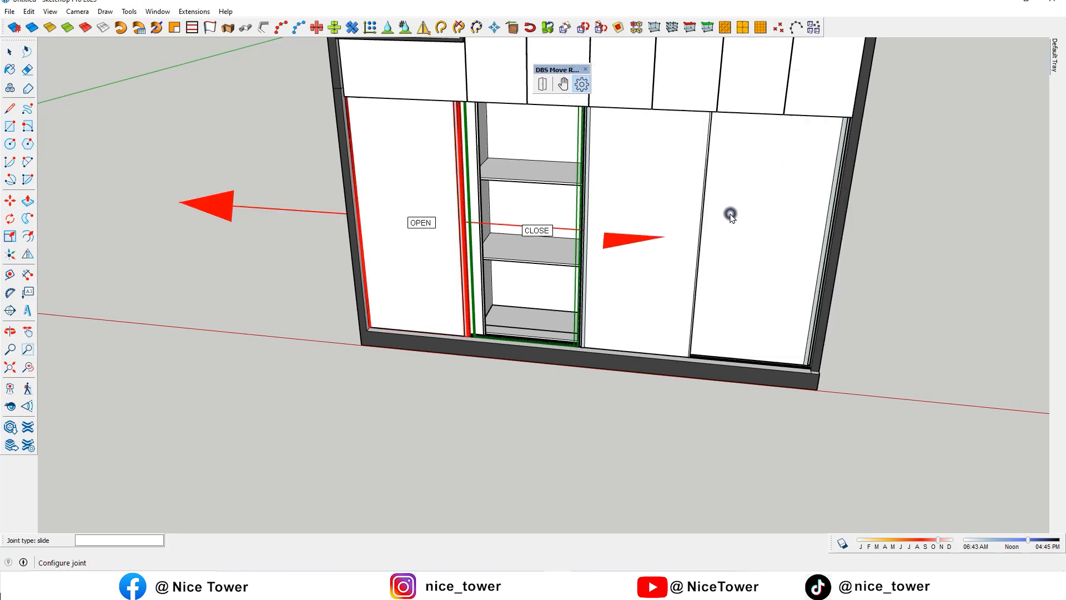
click(537, 83)
click(416, 162)
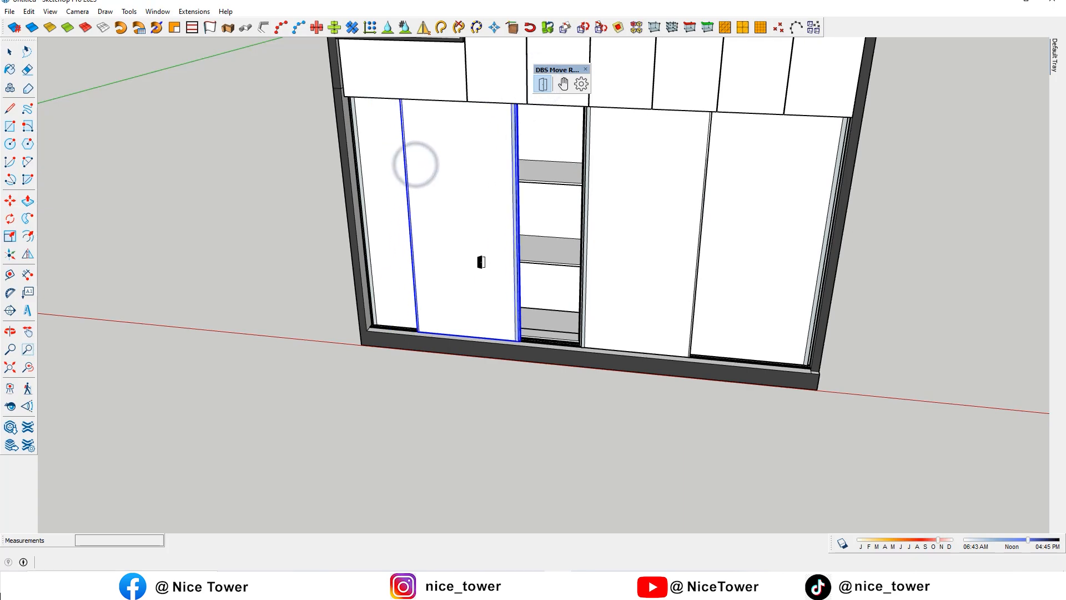
middle_drag(497, 276, 518, 281)
scroll(439, 281, up, 3)
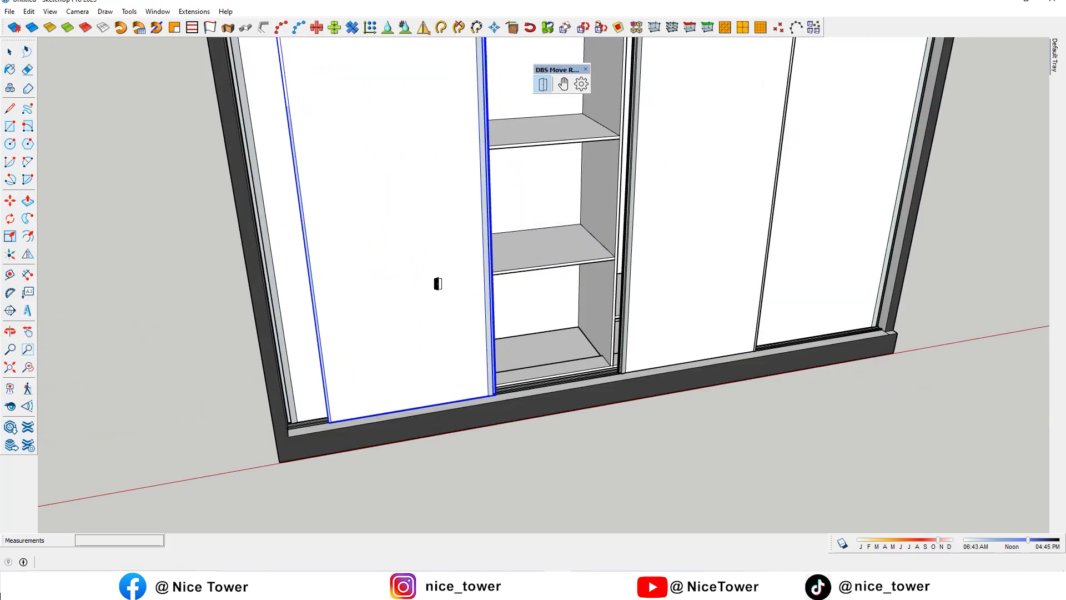
click(398, 290)
Give the wardrobe's third sliding door from the left a slider joint with its axis along the bottom track
scroll(605, 293, down, 2)
middle_drag(552, 287, 518, 257)
scroll(527, 280, up, 2)
click(581, 83)
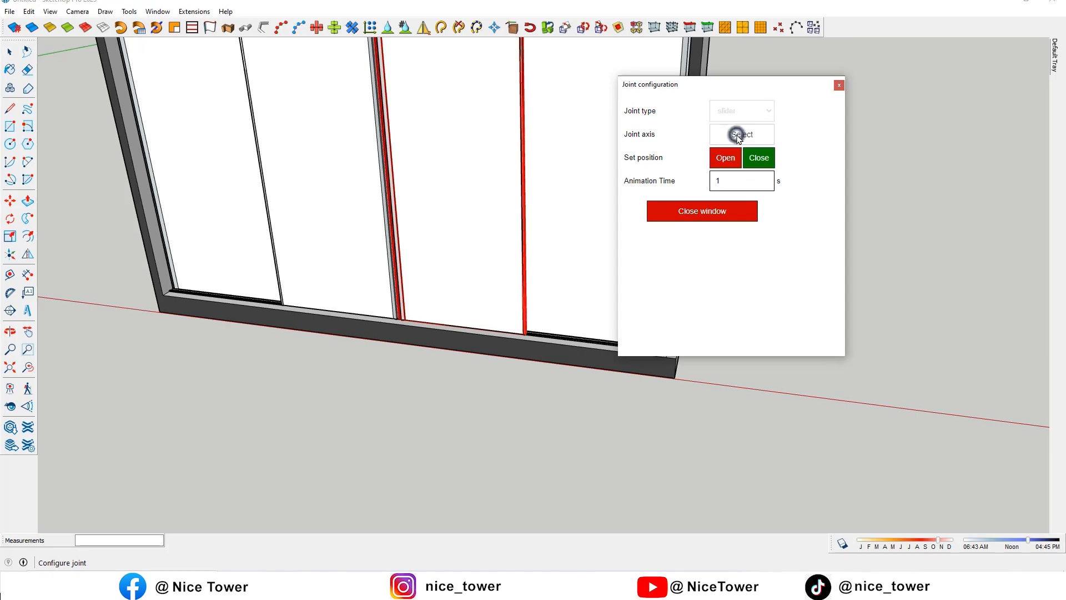
click(737, 135)
middle_drag(577, 355, 690, 241)
click(544, 343)
click(696, 214)
Slide the third door in front of the fourth, up to the right side of the frame, and store that as its open position
click(563, 85)
scroll(486, 333, up, 5)
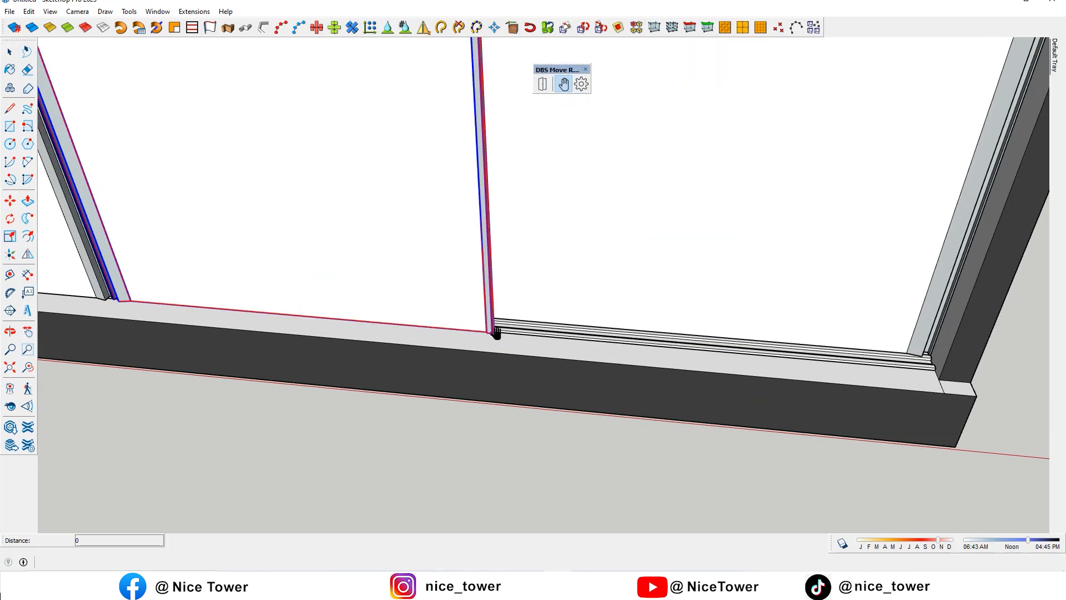
click(495, 336)
middle_drag(566, 352, 483, 340)
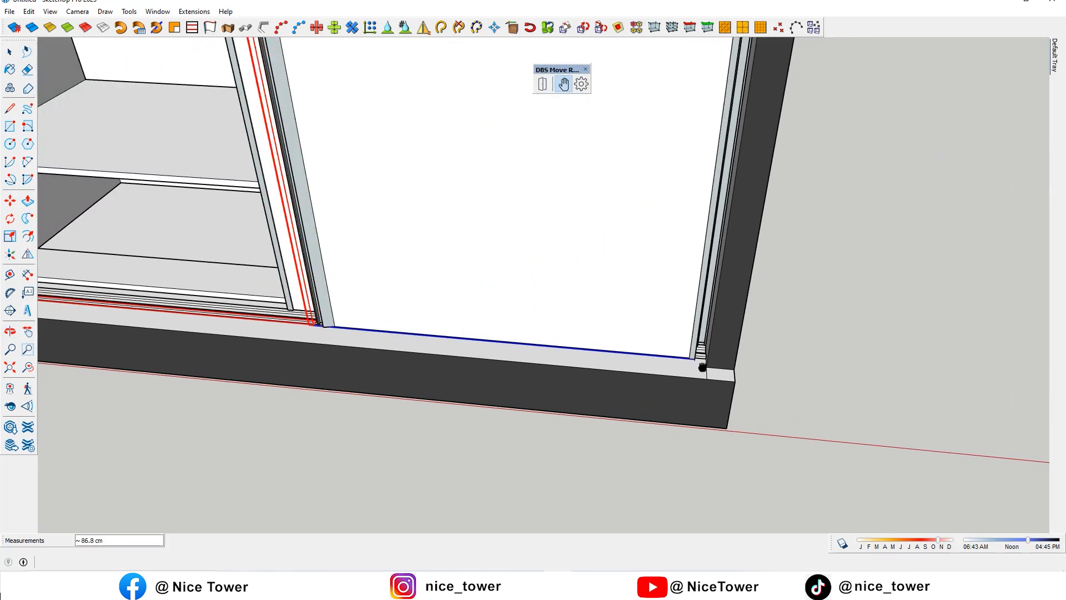
click(705, 367)
middle_drag(700, 367, 523, 277)
right_click(523, 278)
click(761, 397)
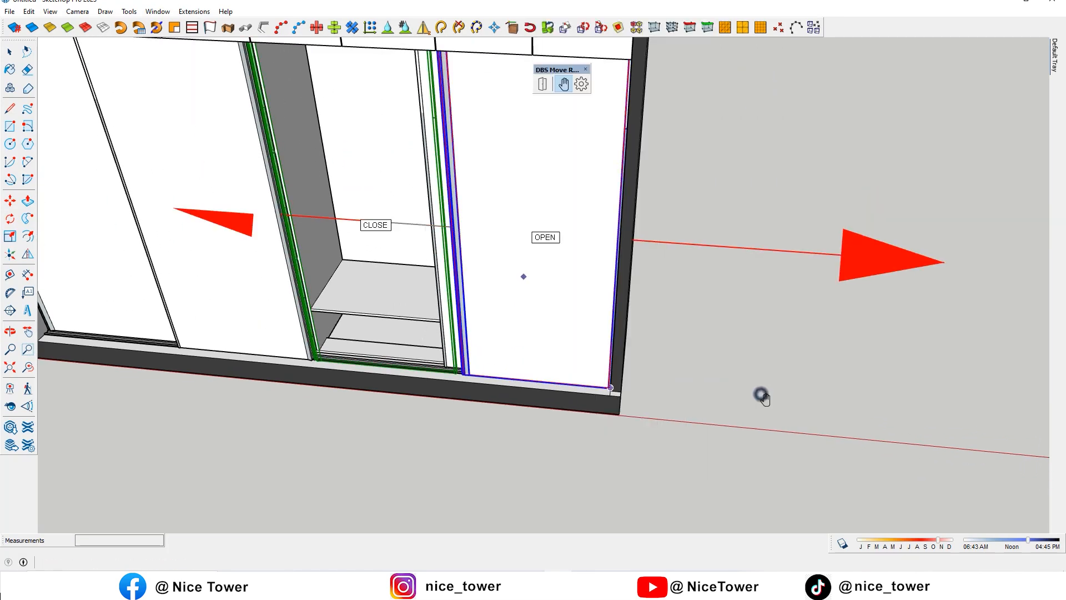
Test the third sliding door by closing and reopening it
scroll(524, 245, down, 3)
click(543, 83)
scroll(571, 257, down, 3)
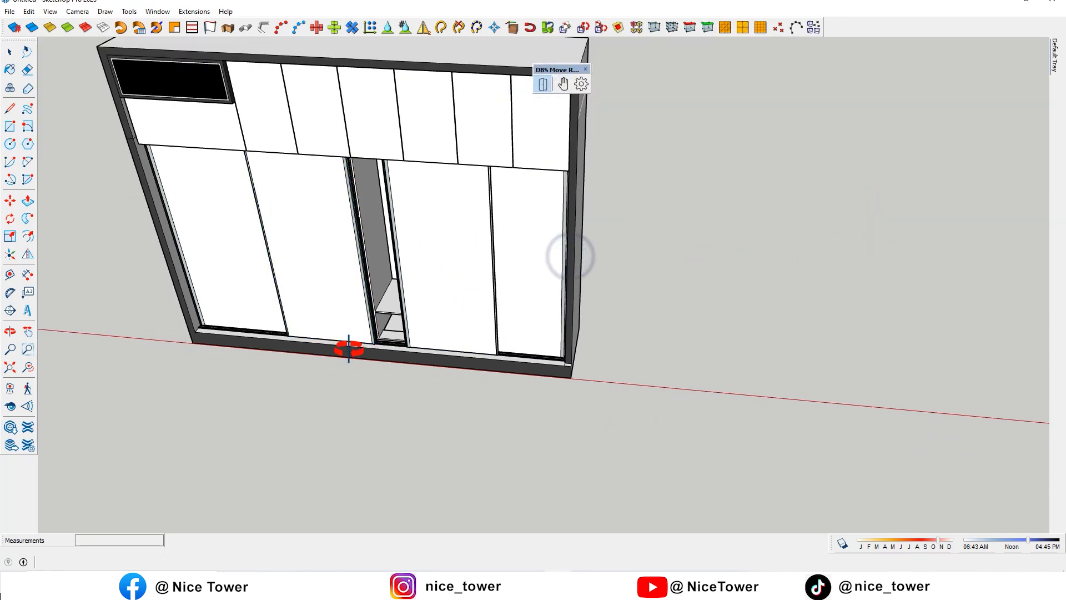
middle_drag(570, 257, 413, 321)
click(408, 292)
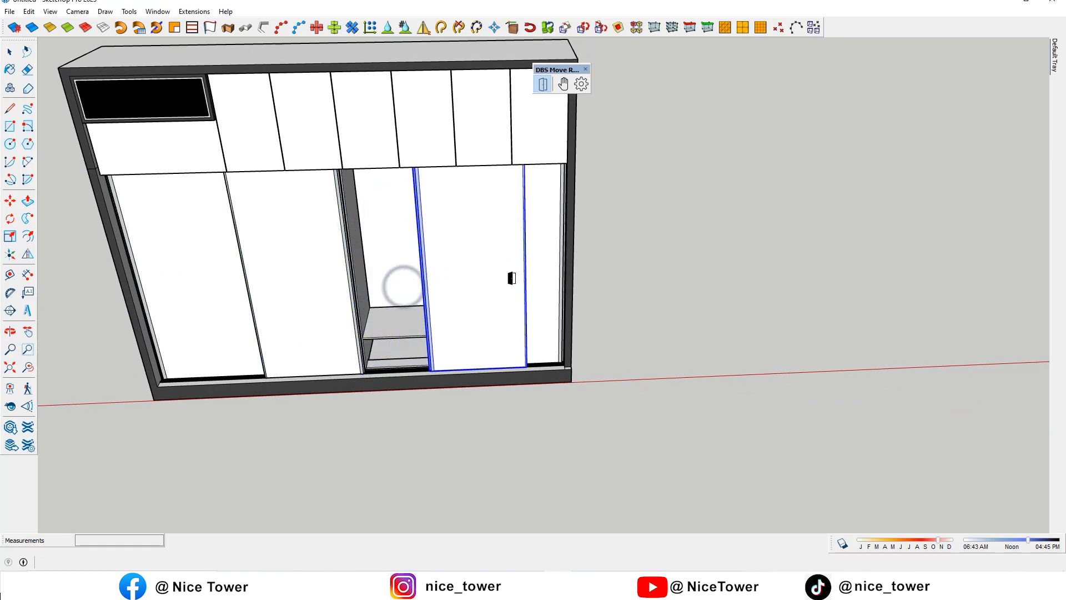
click(526, 238)
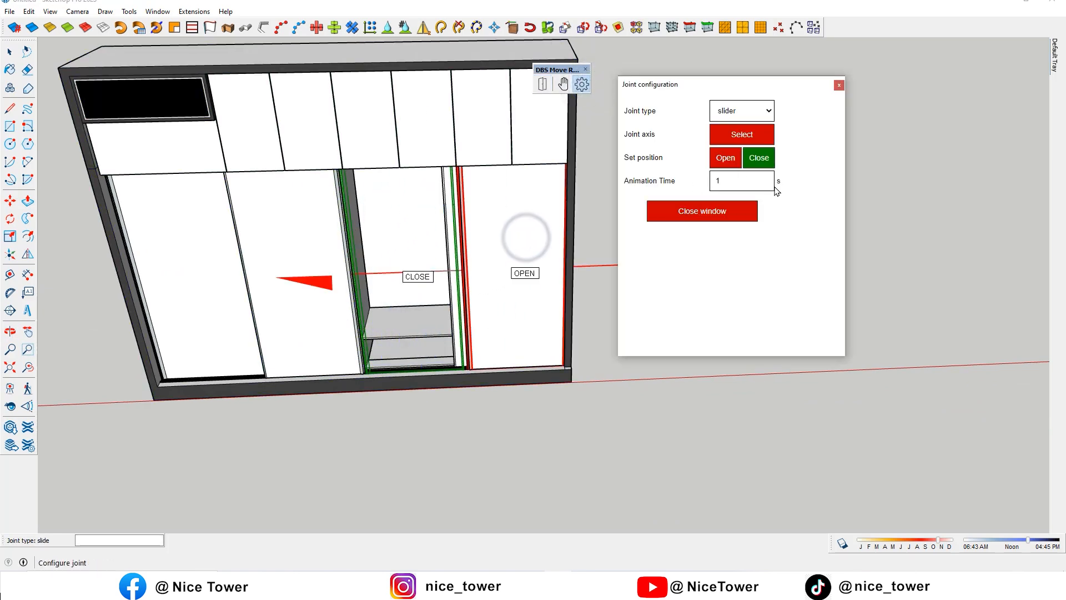
Set the third sliding door's animation time to 1 s and operate the door to check its speed
click(717, 211)
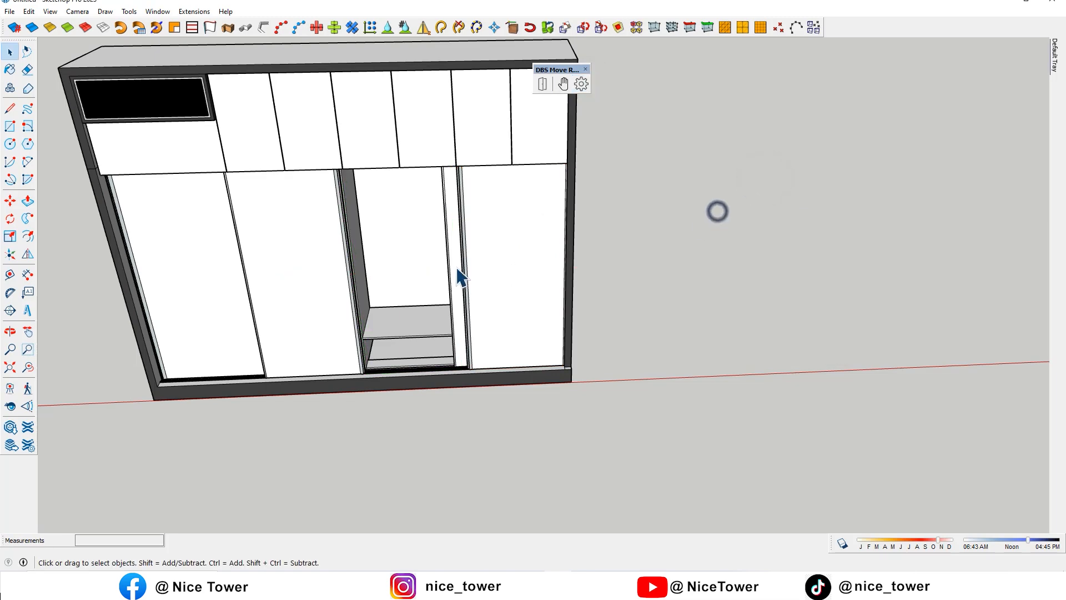
click(541, 85)
click(566, 298)
scroll(511, 297, down, 3)
scroll(460, 325, up, 6)
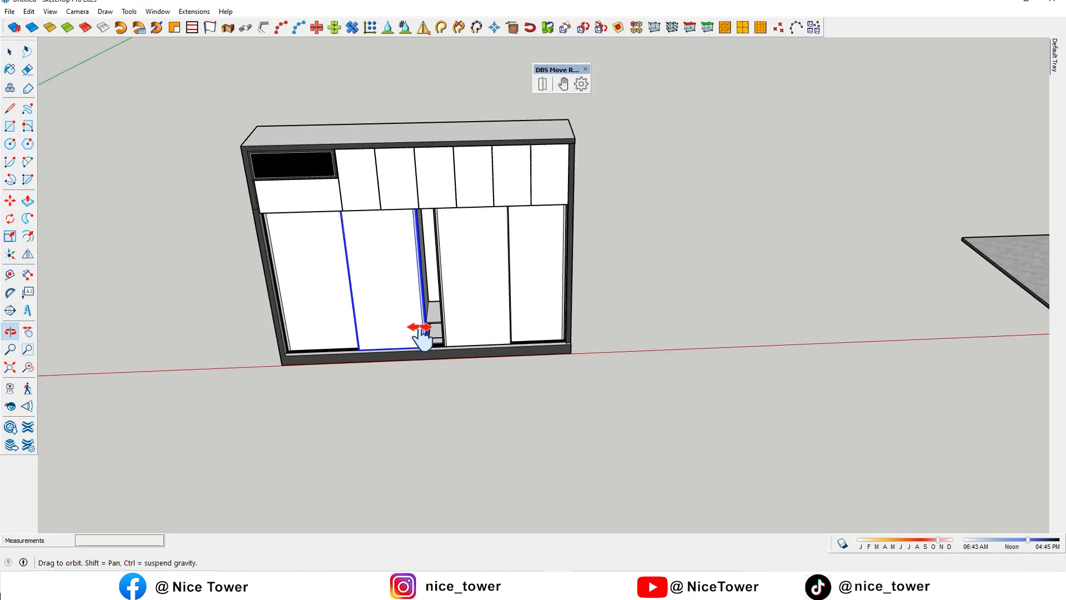
Hide the second and third sliding doors to expose the wardrobe's middle compartments
middle_drag(506, 323, 463, 354)
scroll(471, 349, down, 2)
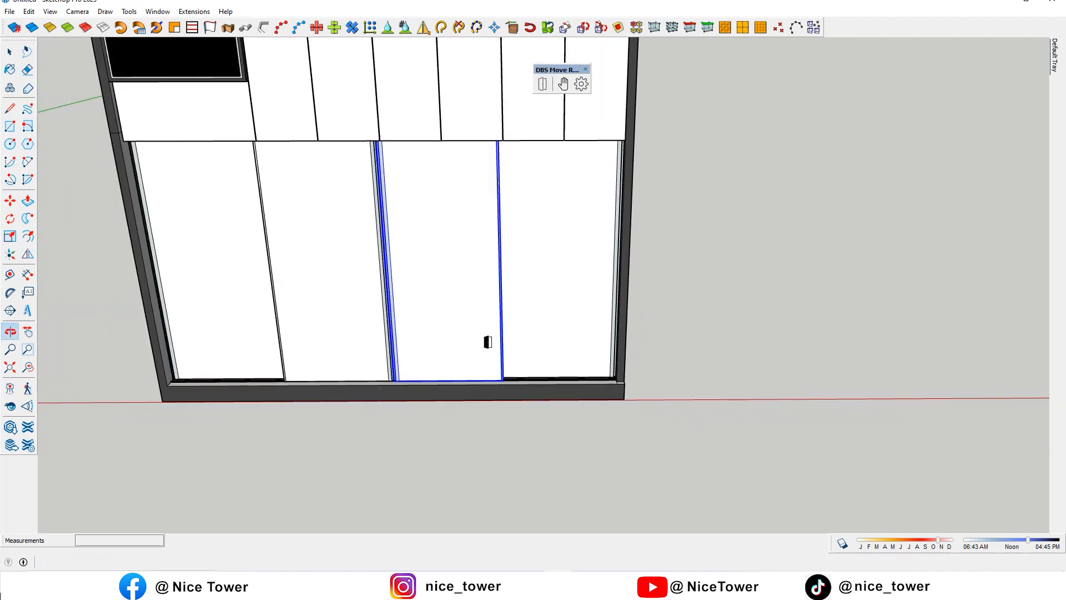
right_click(331, 297)
click(383, 32)
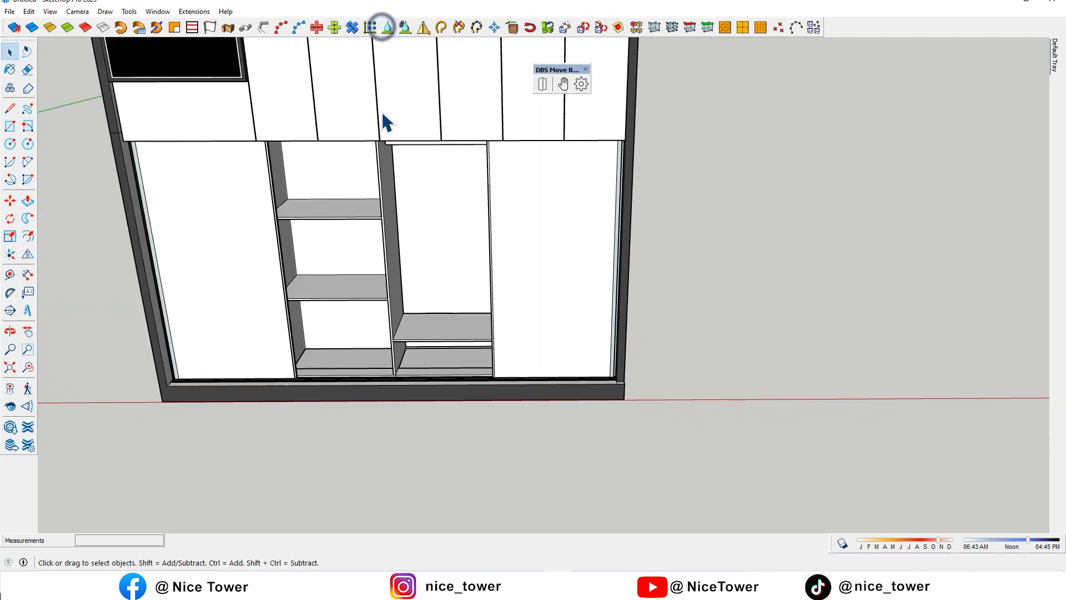
Give the wardrobe's first sliding door a slider joint with its axis along the bottom track and a 2 s animation time
shift+middle_drag(382, 111, 456, 189)
scroll(424, 250, up, 3)
middle_drag(423, 249, 315, 283)
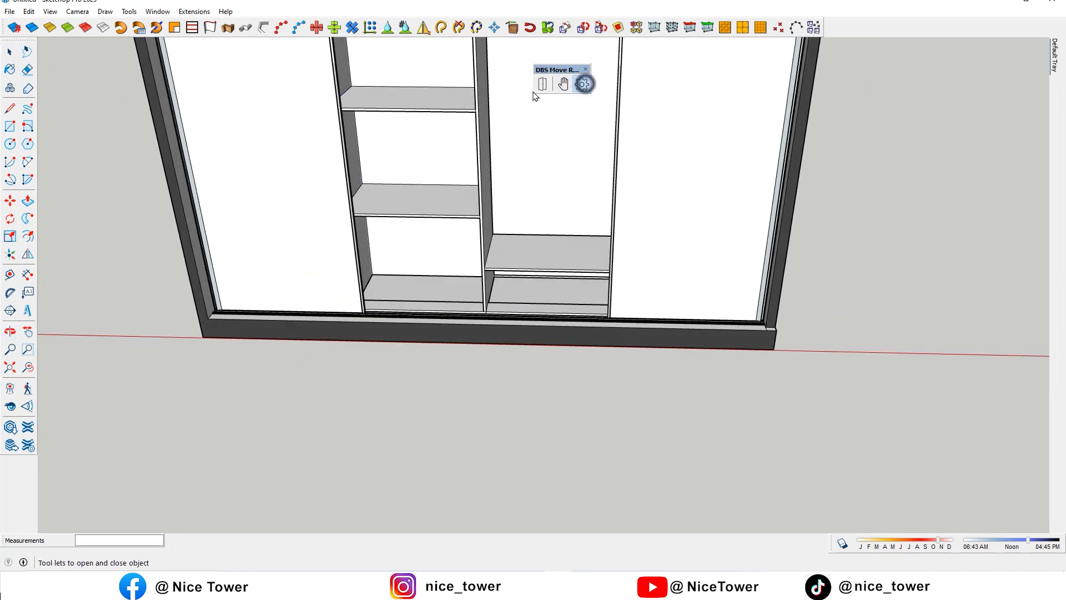
click(298, 141)
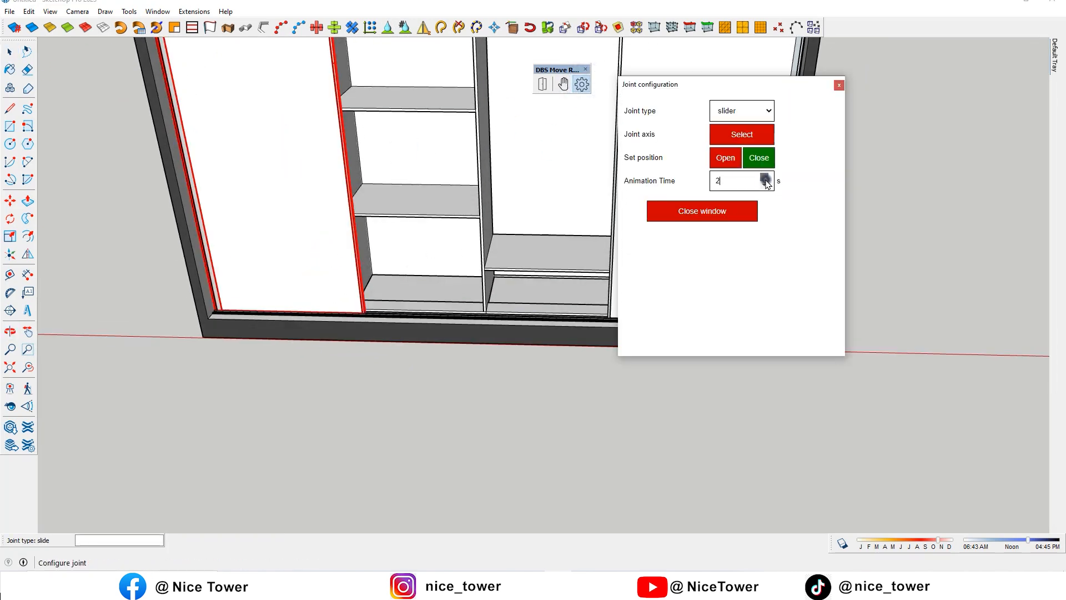
click(742, 136)
scroll(381, 331, up, 5)
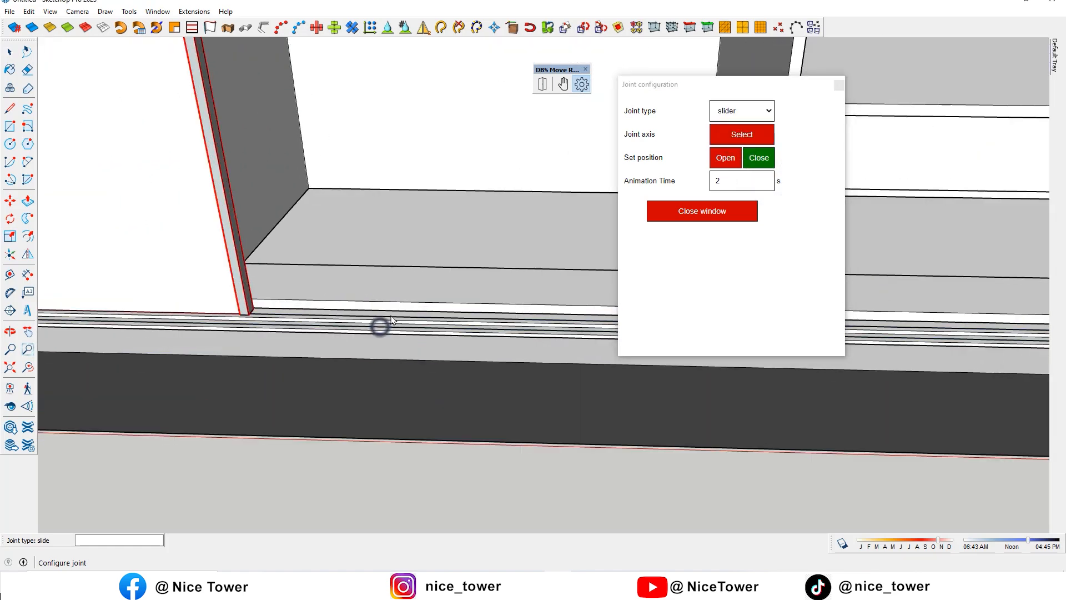
scroll(390, 320, down, 5)
click(697, 212)
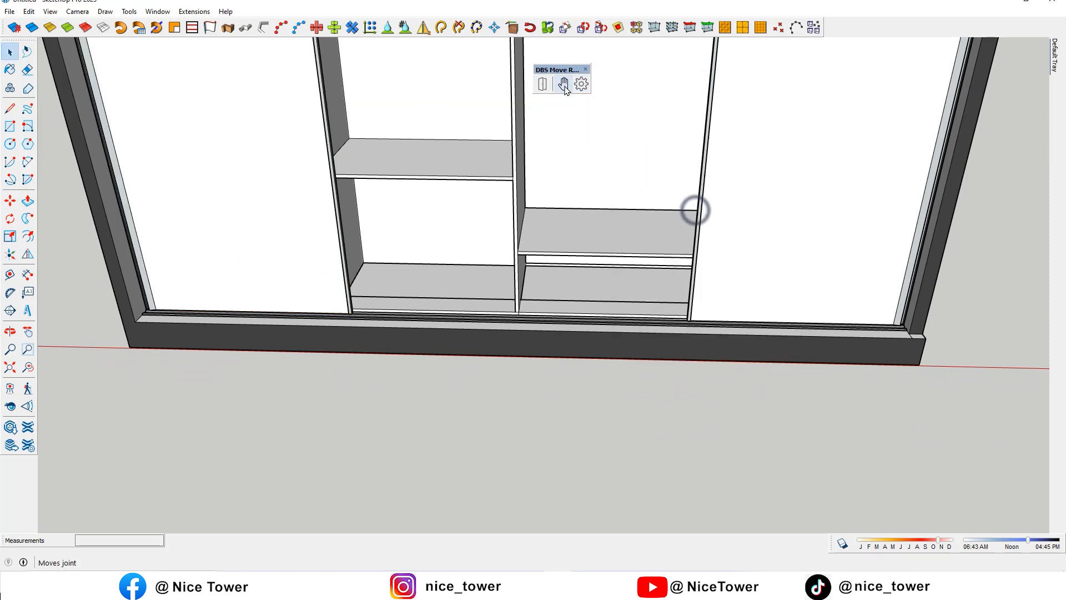
Slide the first door across to sit beside the fourth door and store that as its open position
click(335, 172)
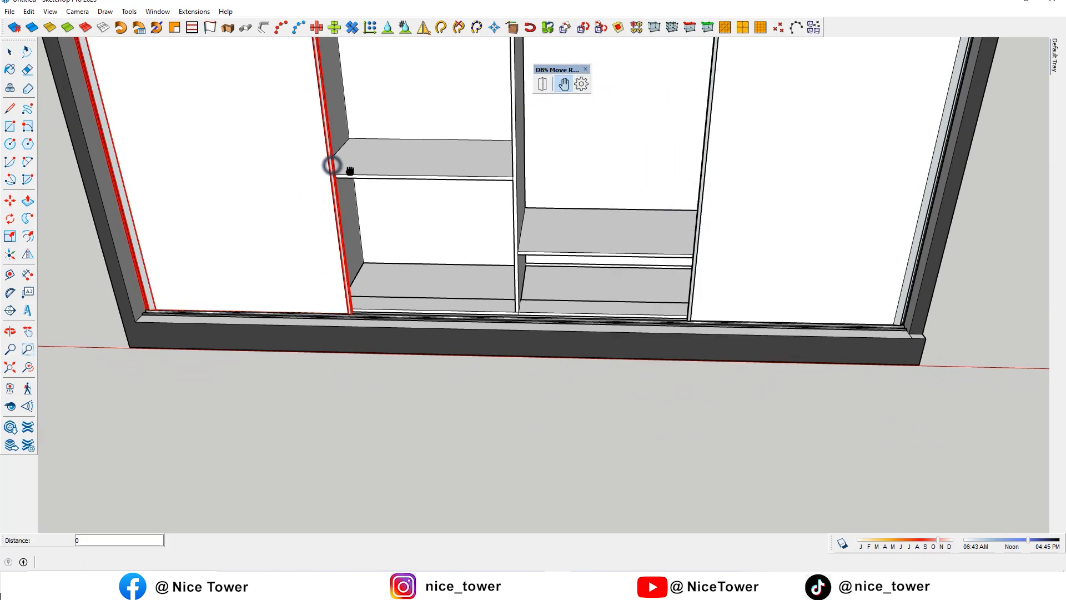
scroll(705, 162, up, 5)
click(705, 165)
scroll(655, 228, down, 3)
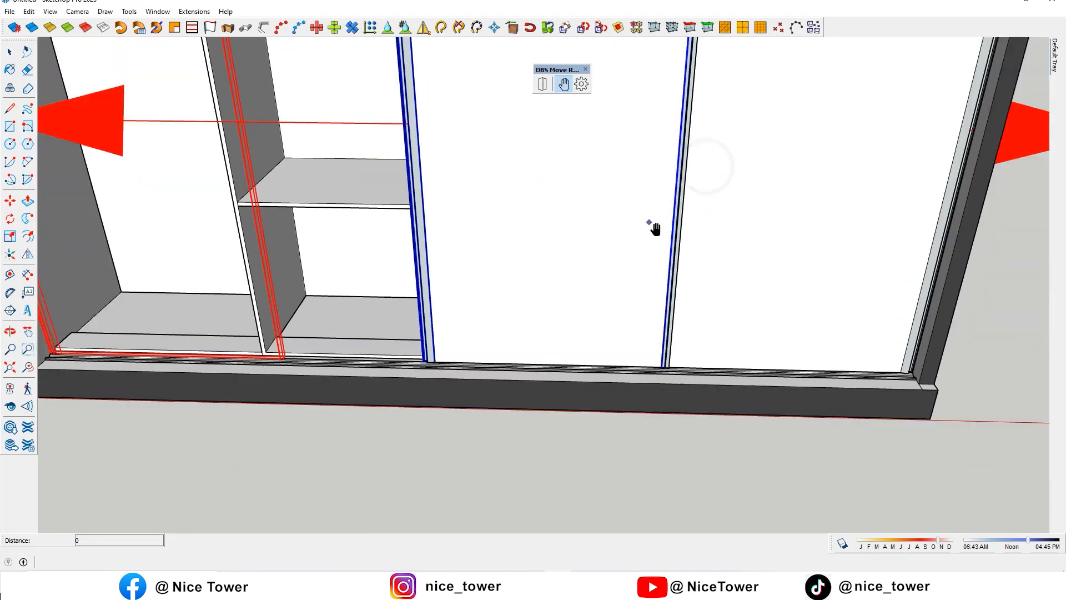
scroll(655, 228, down, 3)
right_click(602, 184)
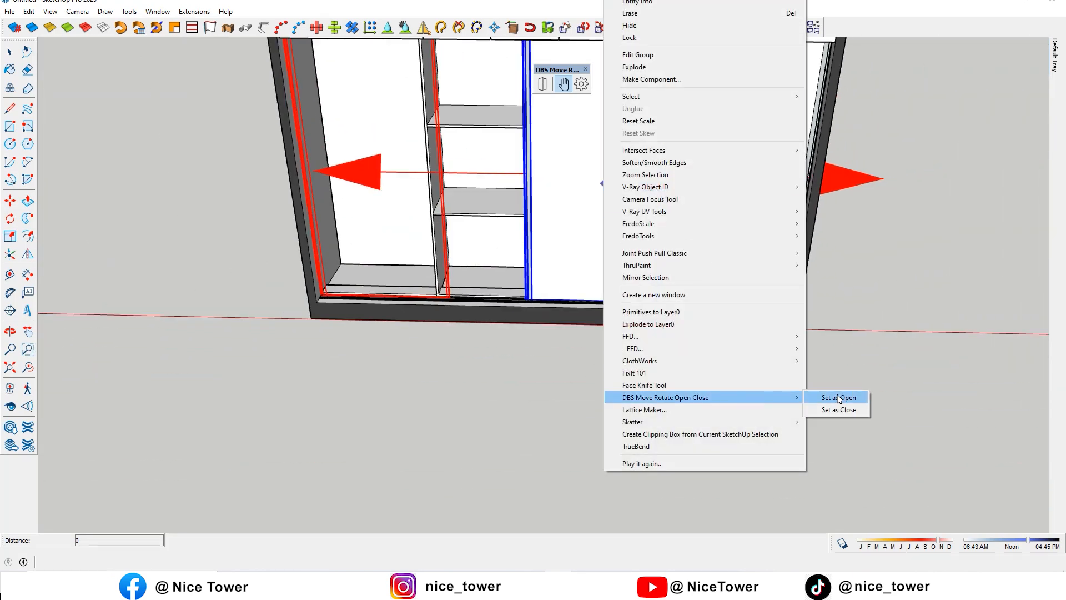
click(838, 398)
Test the first sliding door by closing and reopening it
scroll(685, 350, down, 3)
click(549, 221)
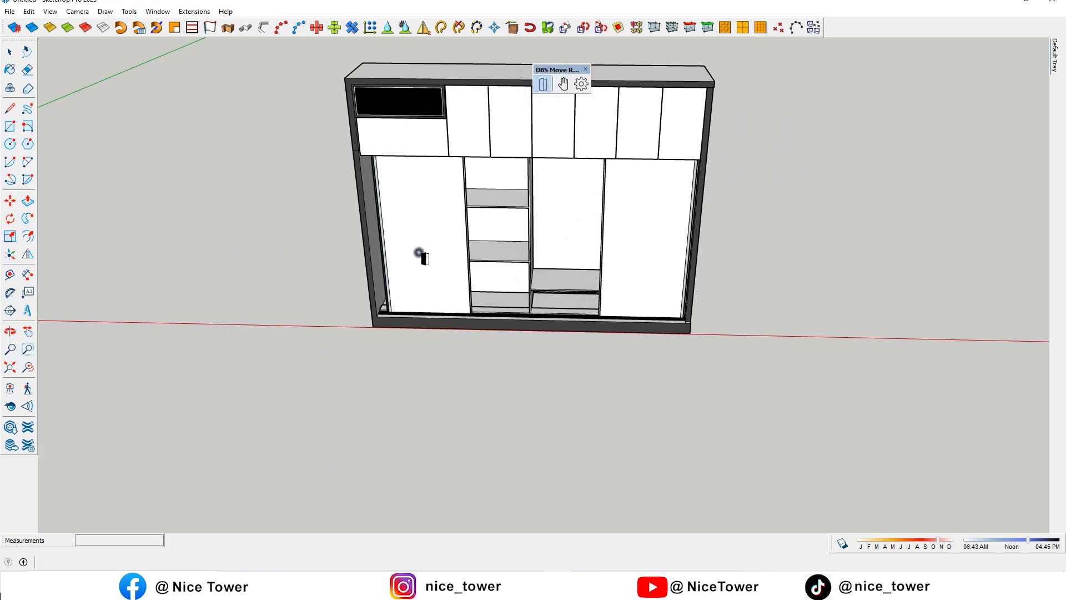
click(420, 255)
click(569, 279)
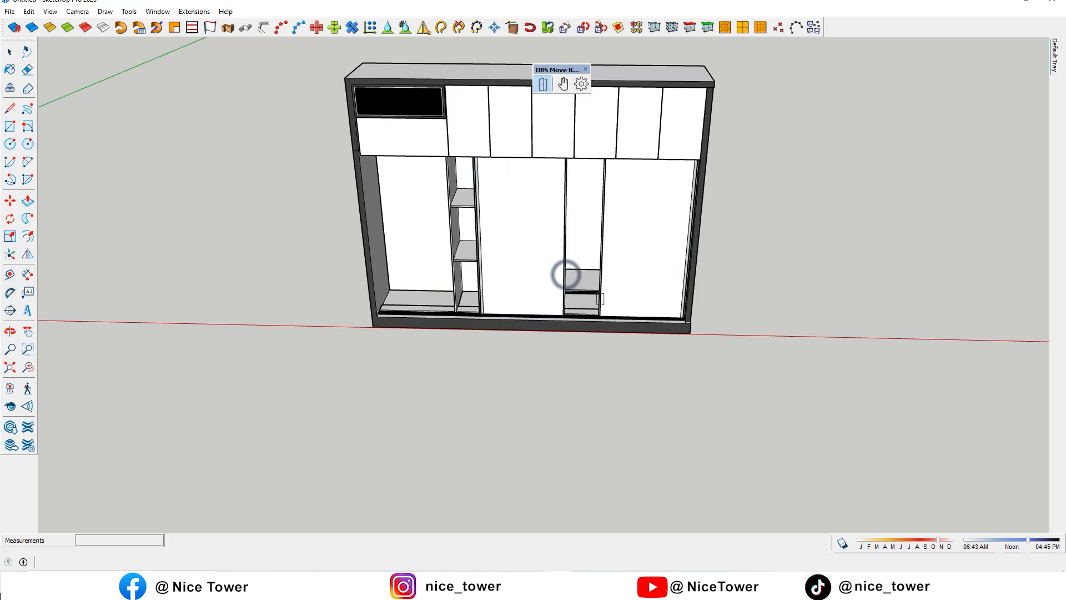
Give the wardrobe's fourth sliding door a slider joint with its axis along the bottom track and a 2 s animation time
scroll(641, 297, up, 5)
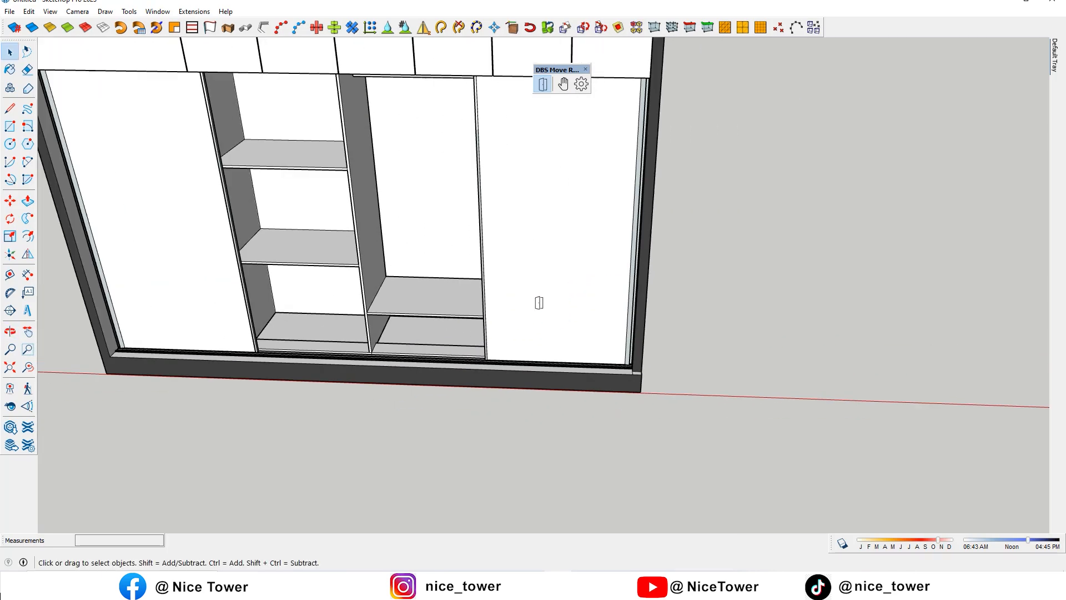
click(582, 84)
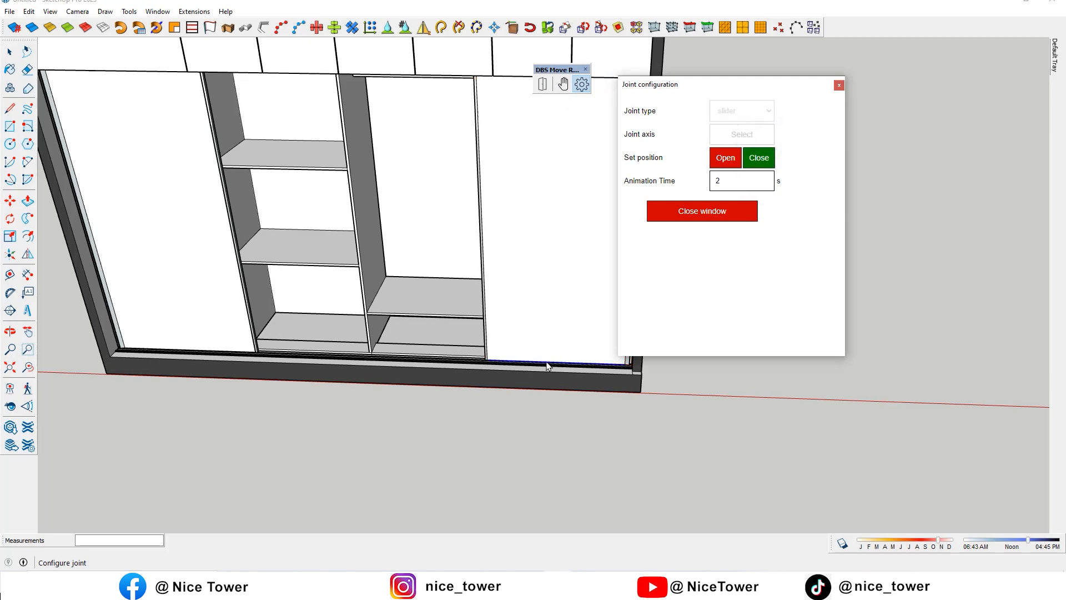
scroll(547, 363, up, 4)
click(441, 362)
scroll(461, 328, down, 5)
click(714, 210)
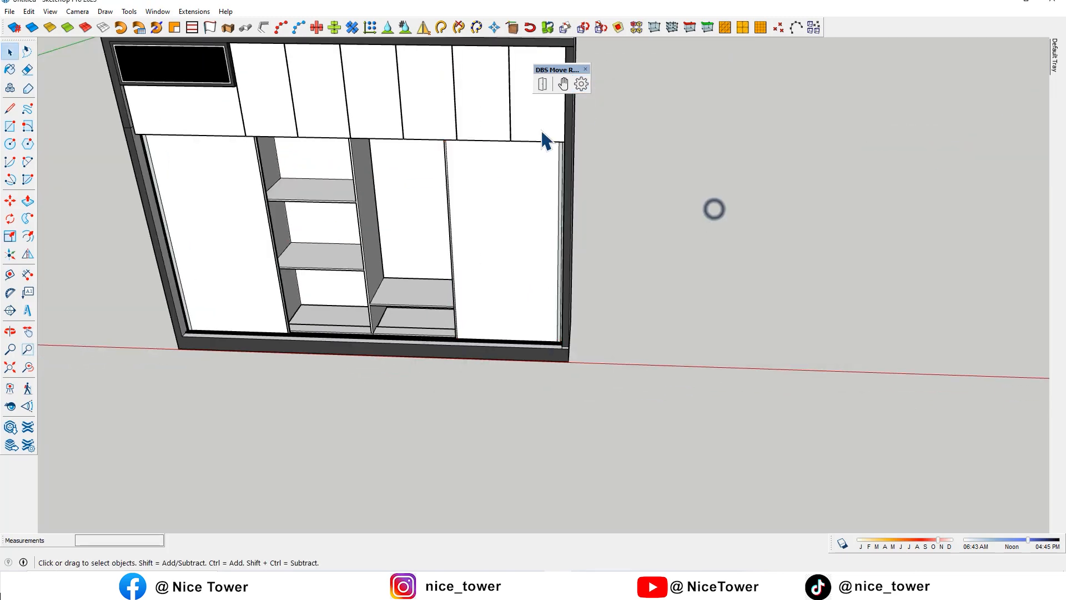
Slide the fourth door across to sit beside the first door and store that as its open position
click(562, 85)
click(510, 313)
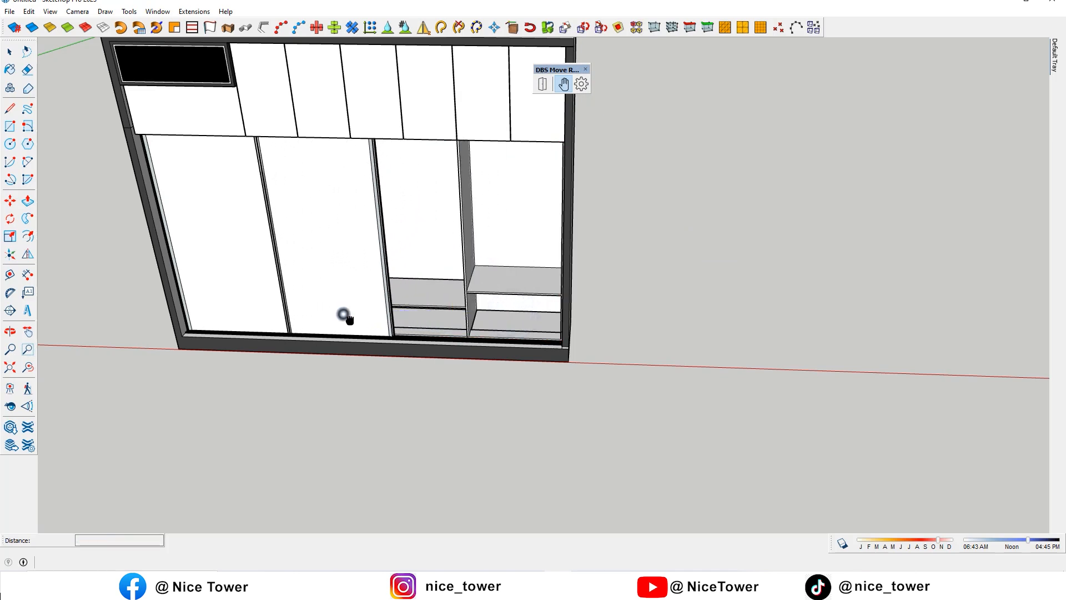
right_click(344, 276)
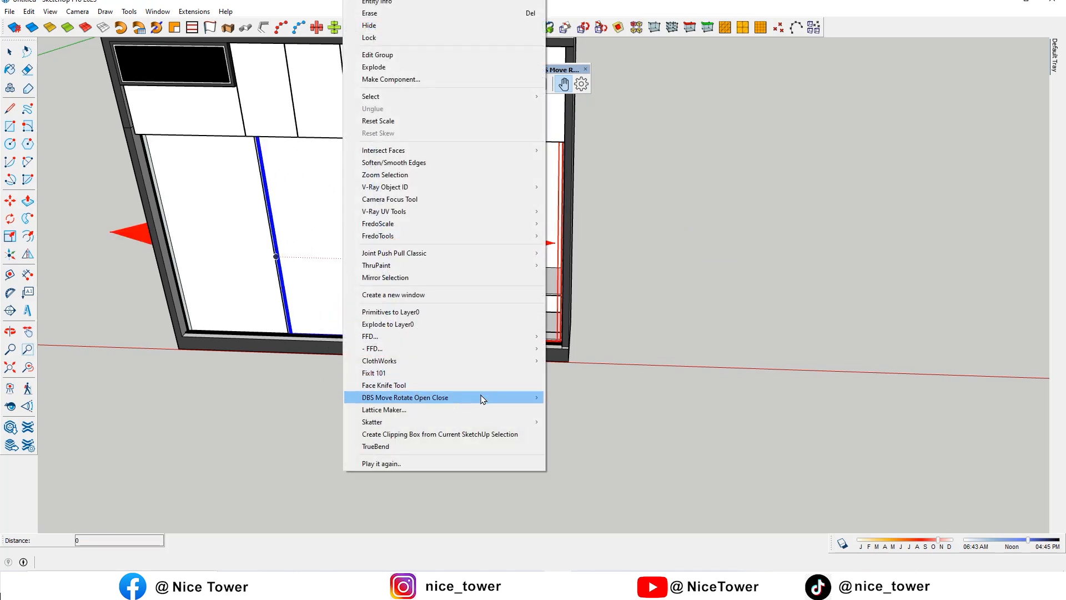
click(568, 399)
Operate the fourth sliding door to test it and unhide the second and third doors
scroll(397, 356, down, 3)
middle_drag(398, 356, 432, 338)
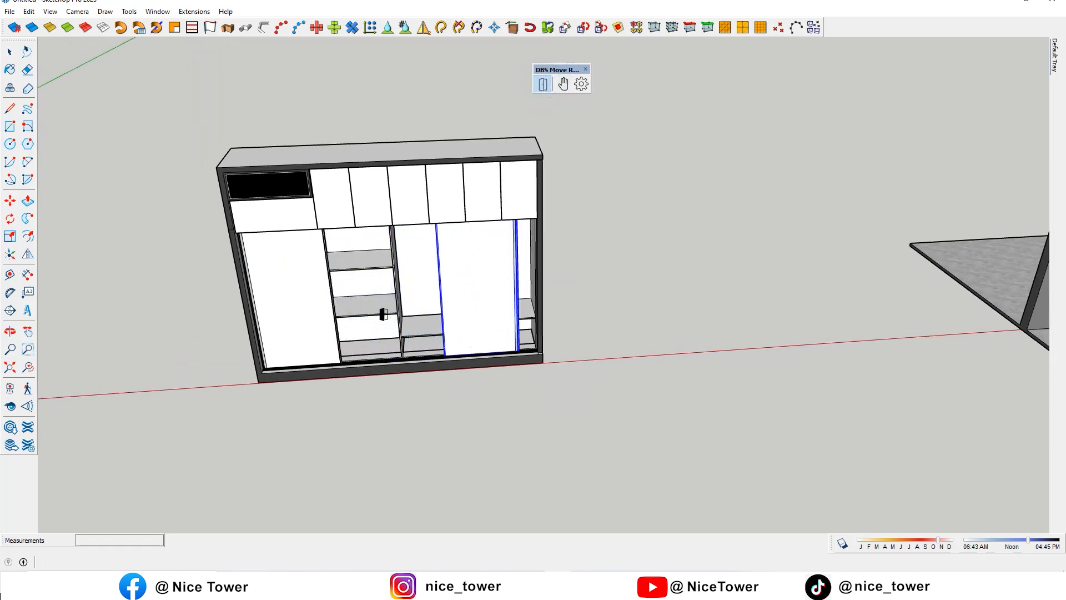
middle_drag(459, 337, 509, 338)
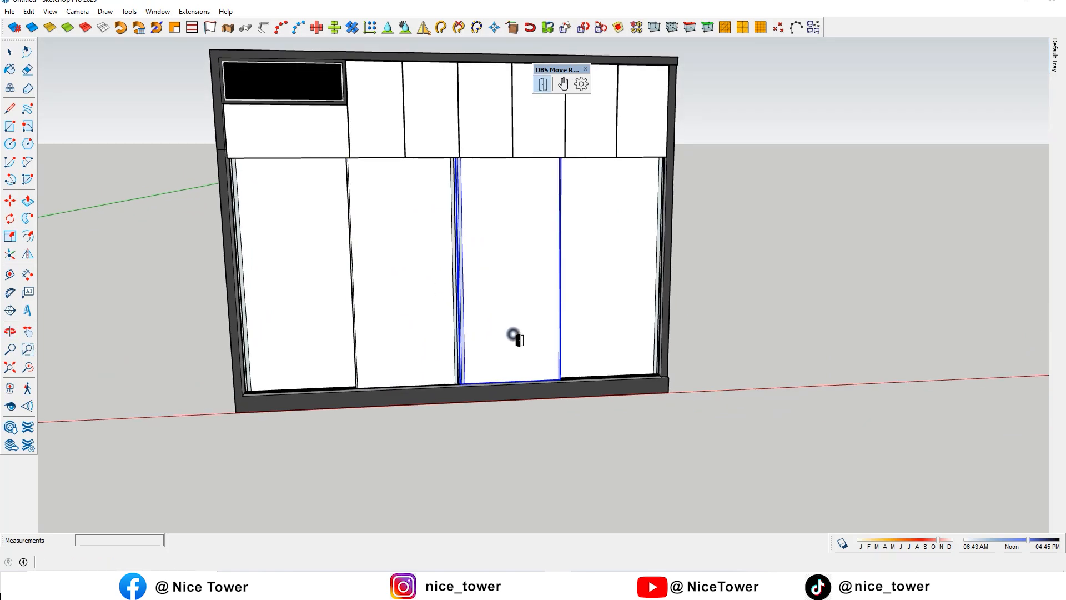
Test the second and third sliding doors by opening and closing both
click(512, 335)
click(407, 316)
click(308, 354)
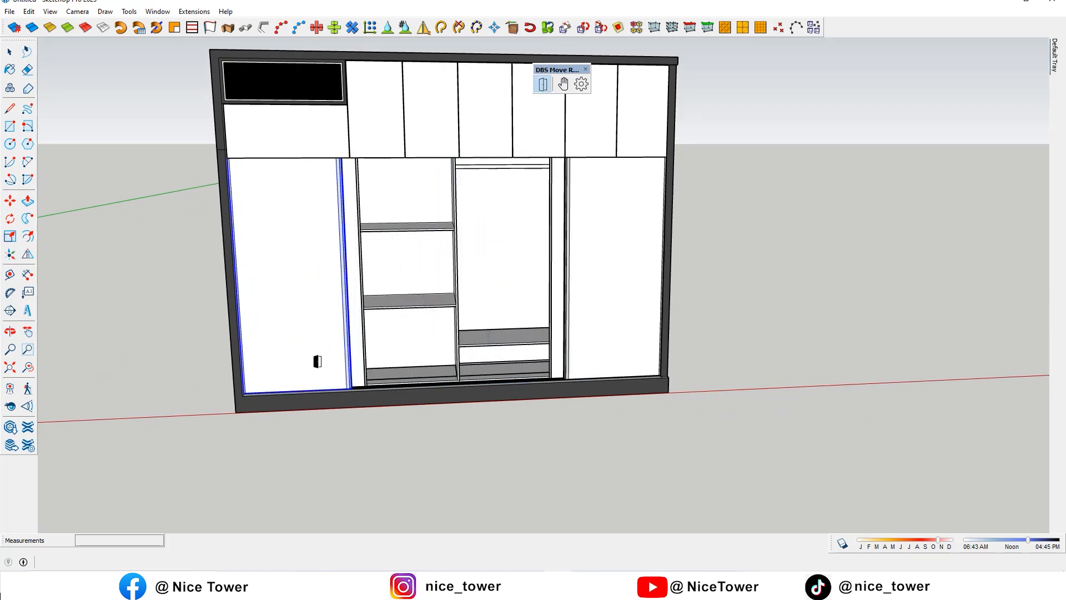
click(638, 306)
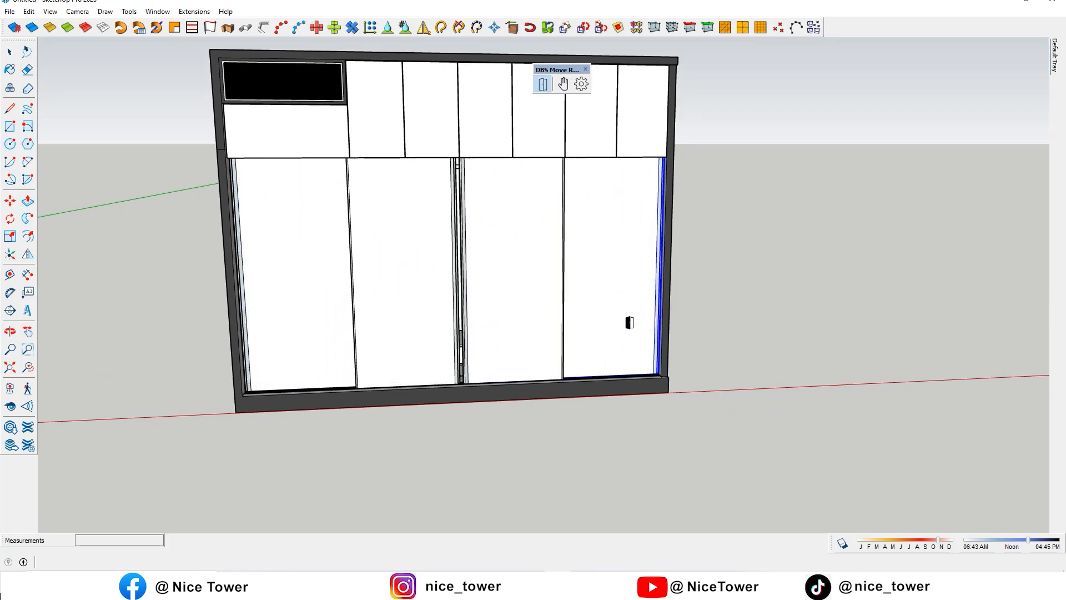
Open the first and fourth sliding doors and check how they move past the third door
click(624, 317)
click(321, 316)
middle_drag(562, 328, 496, 369)
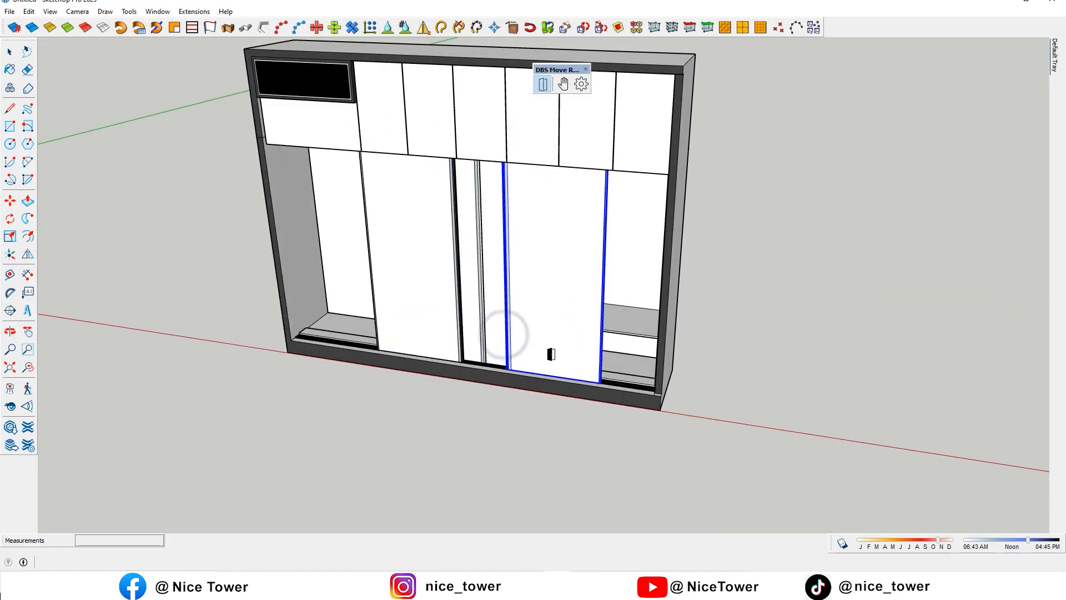
click(466, 324)
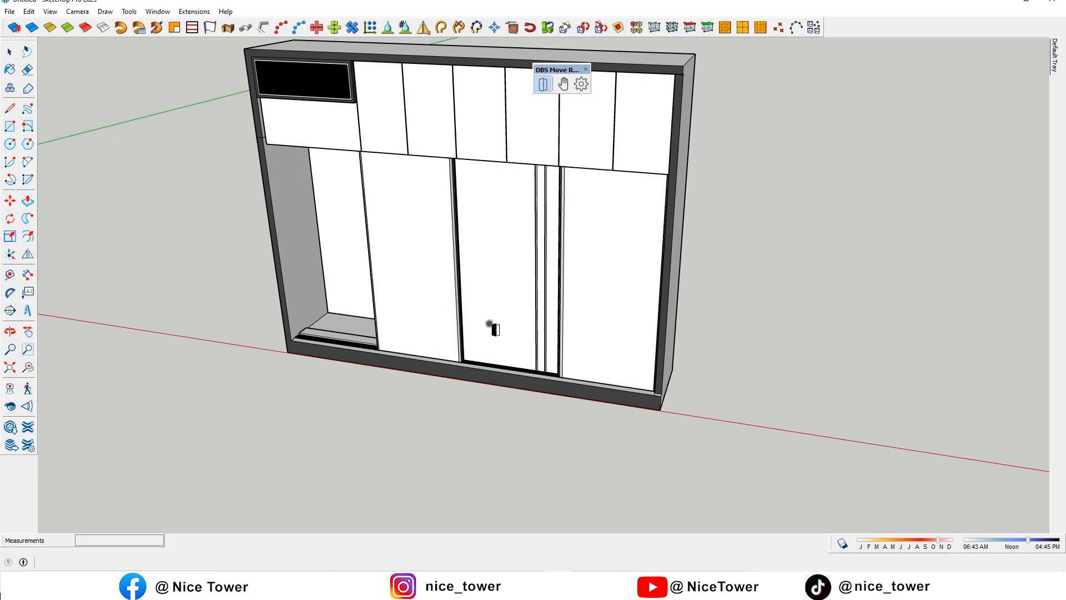
middle_drag(487, 332, 474, 357)
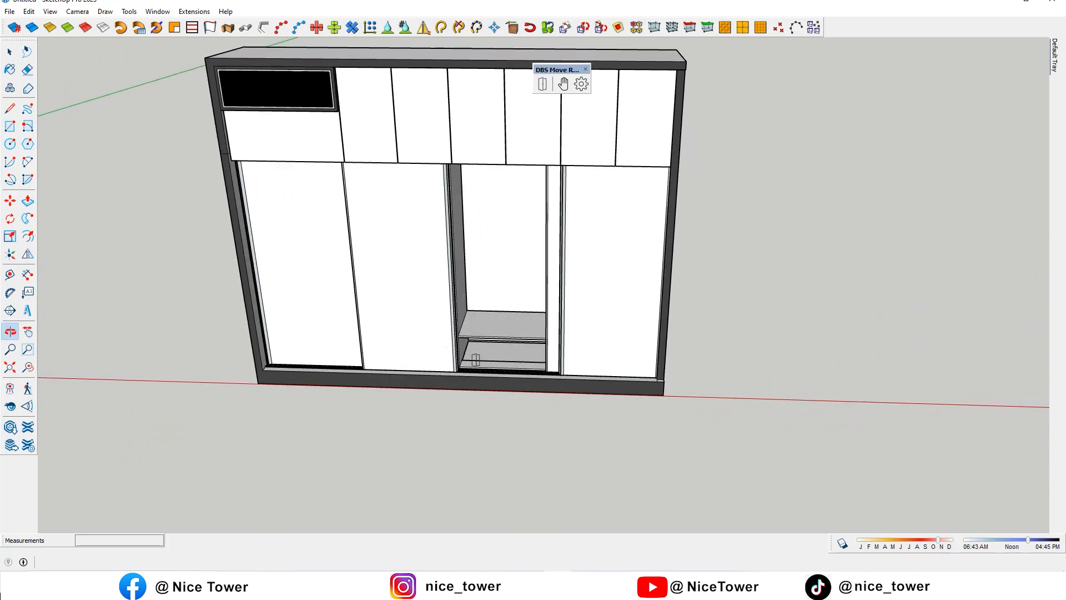
Open and close the second and third sliding doors repeatedly and check their movement from different viewing angles
click(427, 321)
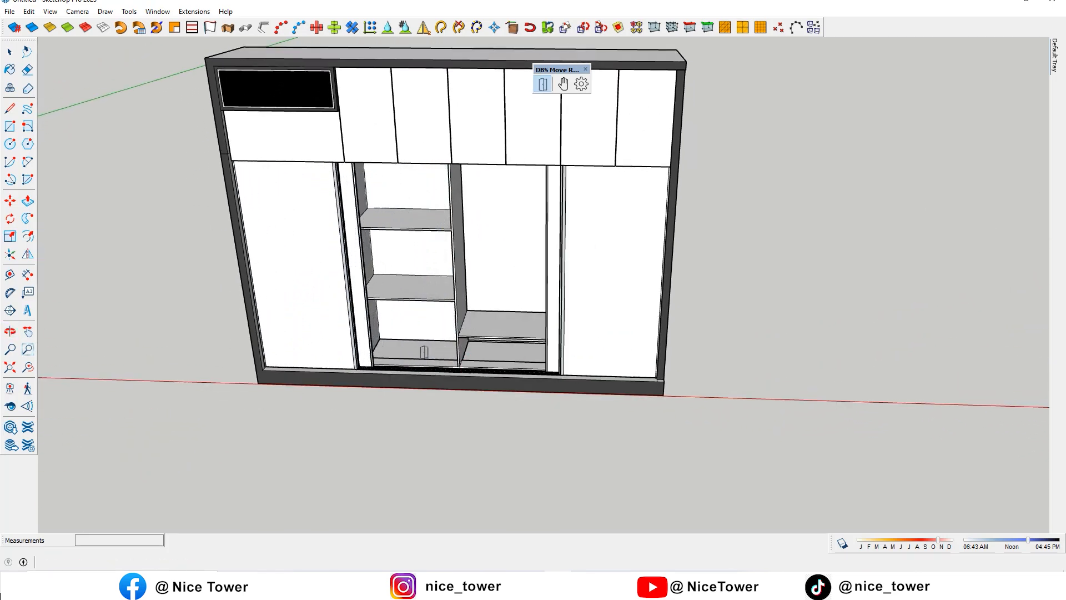
click(324, 284)
click(625, 265)
middle_drag(626, 264, 543, 379)
scroll(495, 242, up, 3)
scroll(496, 242, down, 3)
scroll(543, 379, up, 2)
click(543, 379)
click(460, 356)
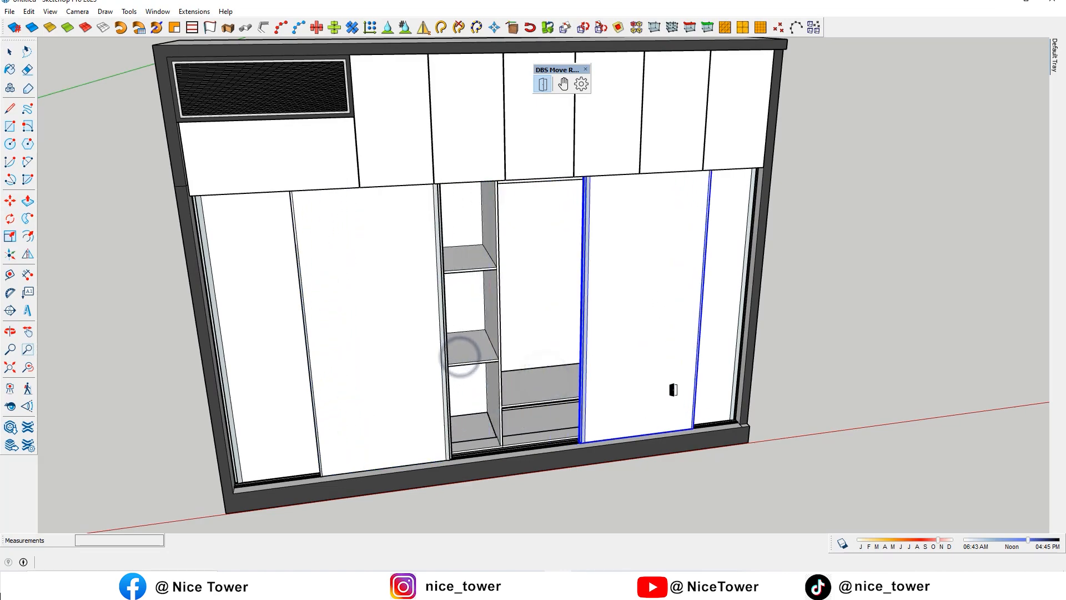
Configure the glass revolving door between the two grey walls with a hinge joint and a 2 s animation time
scroll(671, 388, down, 5)
middle_drag(757, 371, 474, 259)
scroll(488, 291, up, 3)
scroll(447, 333, down, 2)
key(space)
click(488, 300)
click(581, 84)
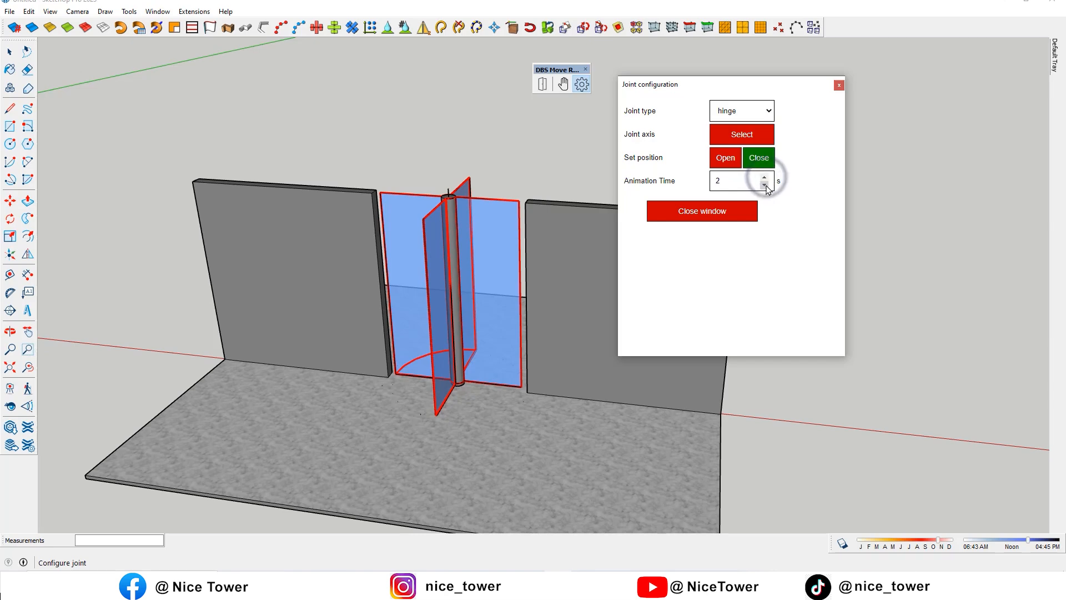
click(701, 211)
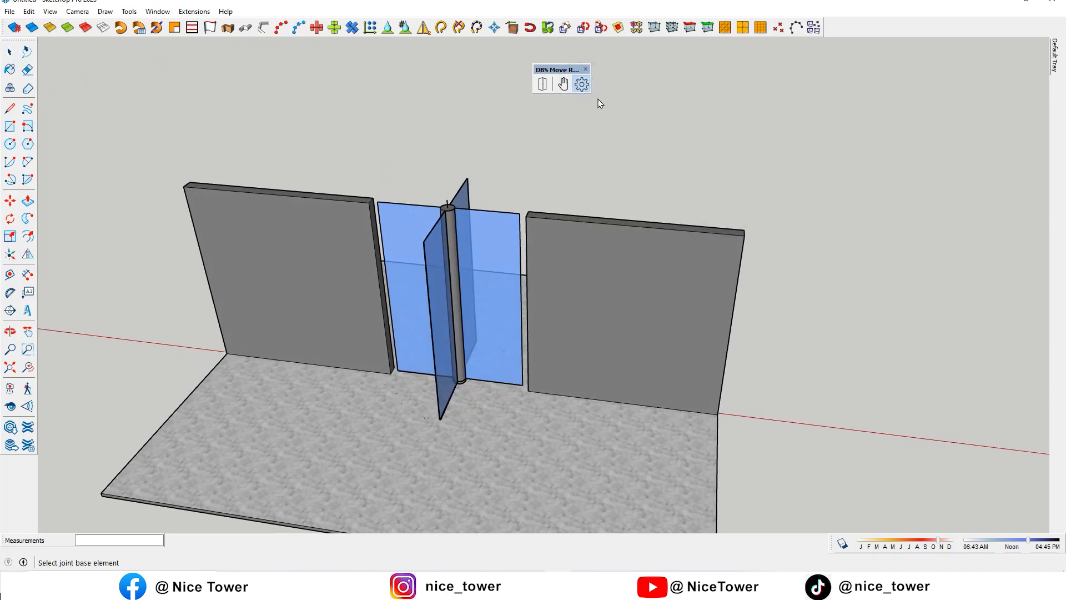
Set the revolving door's hinge axis along the vertical line at the centre of its round post
click(493, 242)
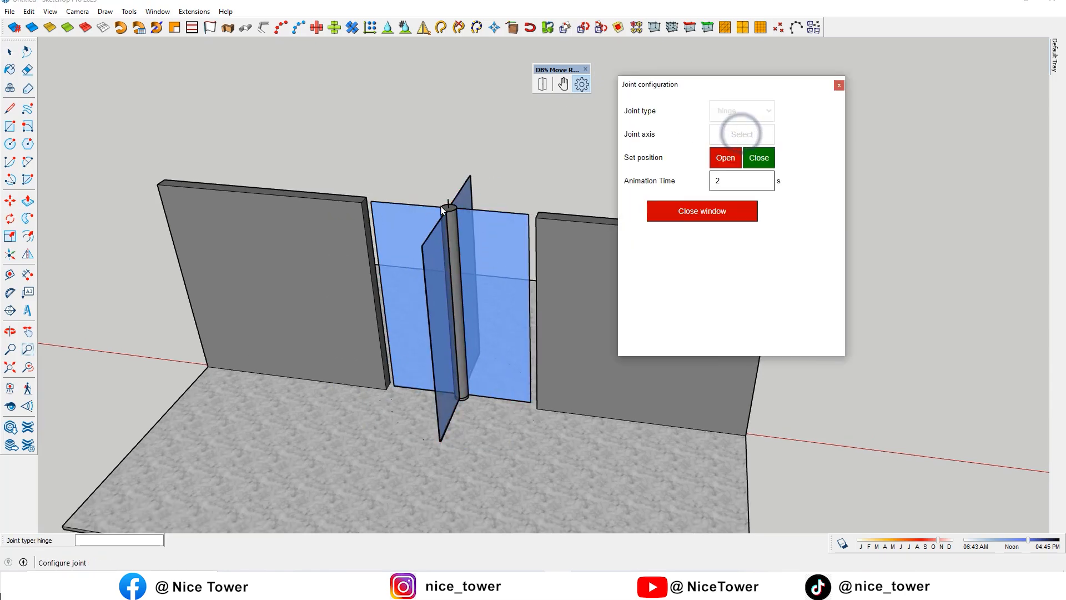
scroll(442, 209, up, 5)
scroll(446, 244, down, 8)
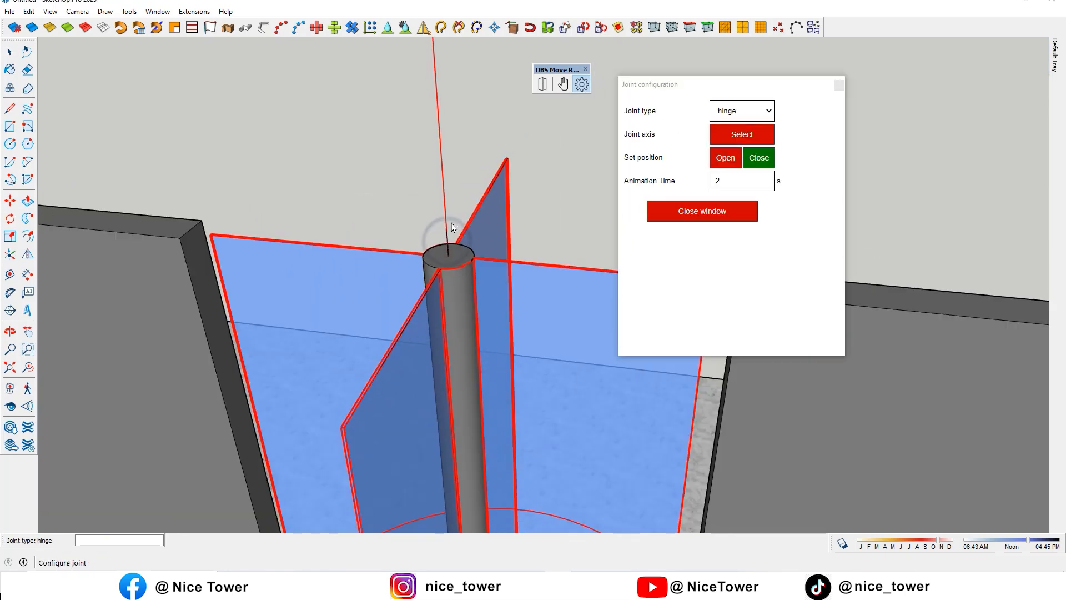
middle_drag(449, 232, 478, 161)
click(707, 214)
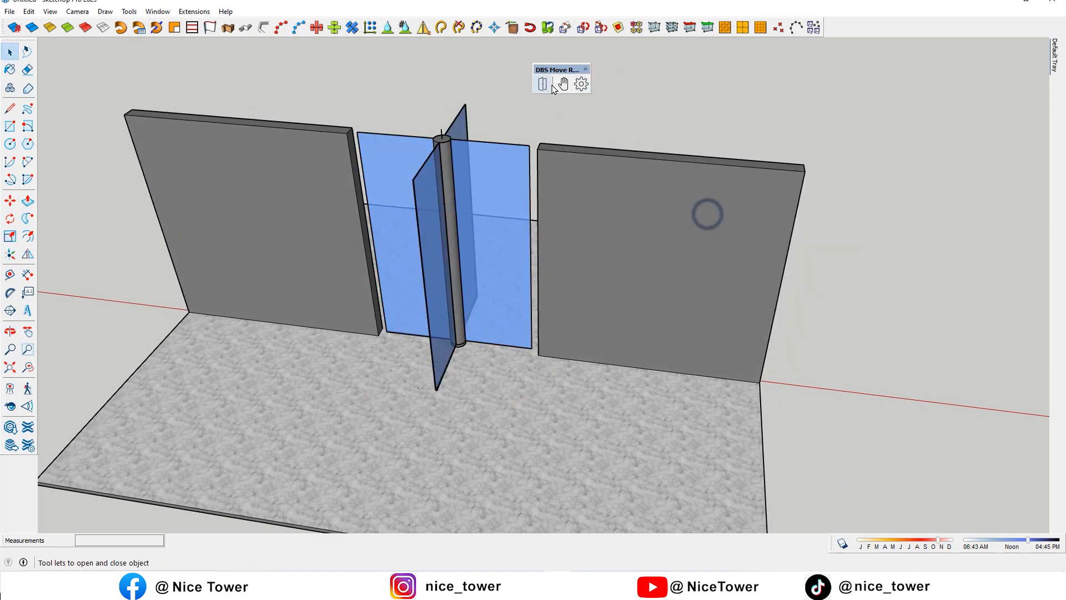
Rotate the revolving door about half a turn around its post and store that as its open position
click(532, 355)
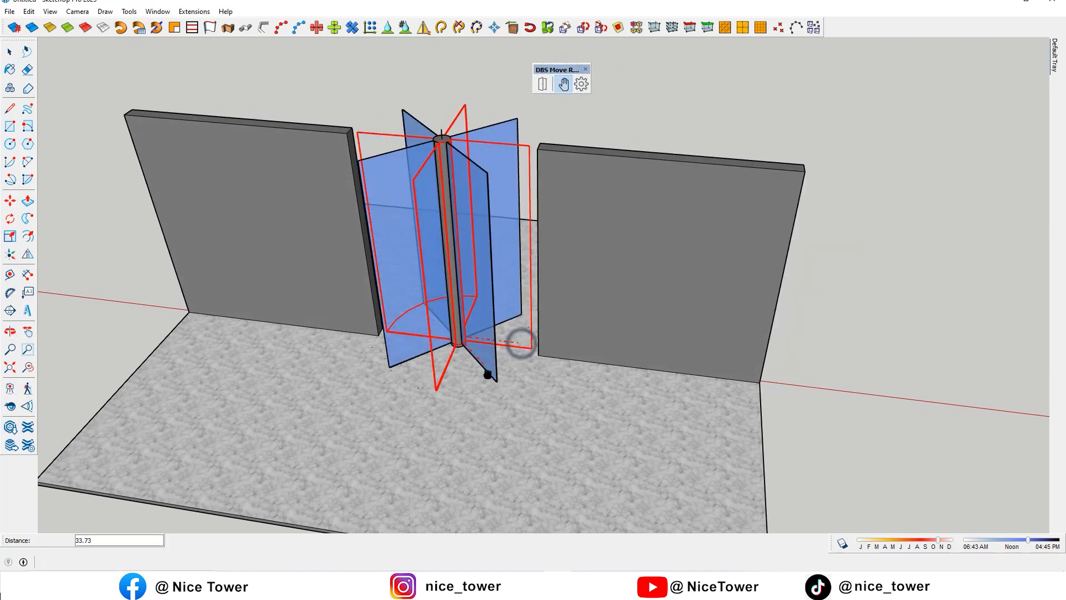
click(369, 332)
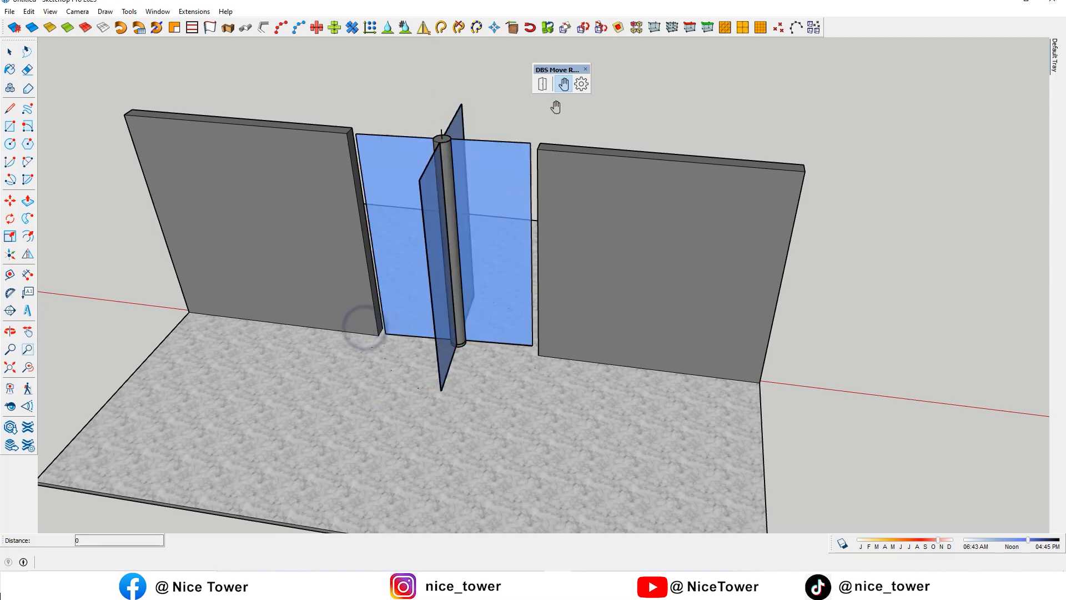
right_click(470, 221)
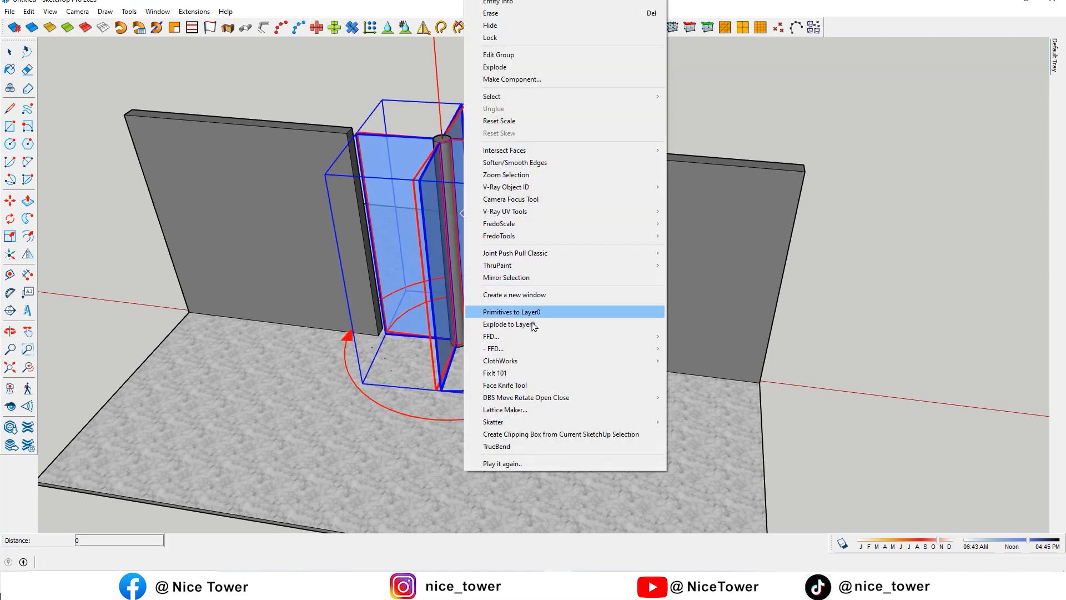
click(678, 397)
Play the revolving door's opening and closing and check its rotation from a lower front view
click(492, 231)
click(493, 231)
middle_drag(492, 231, 533, 222)
click(534, 221)
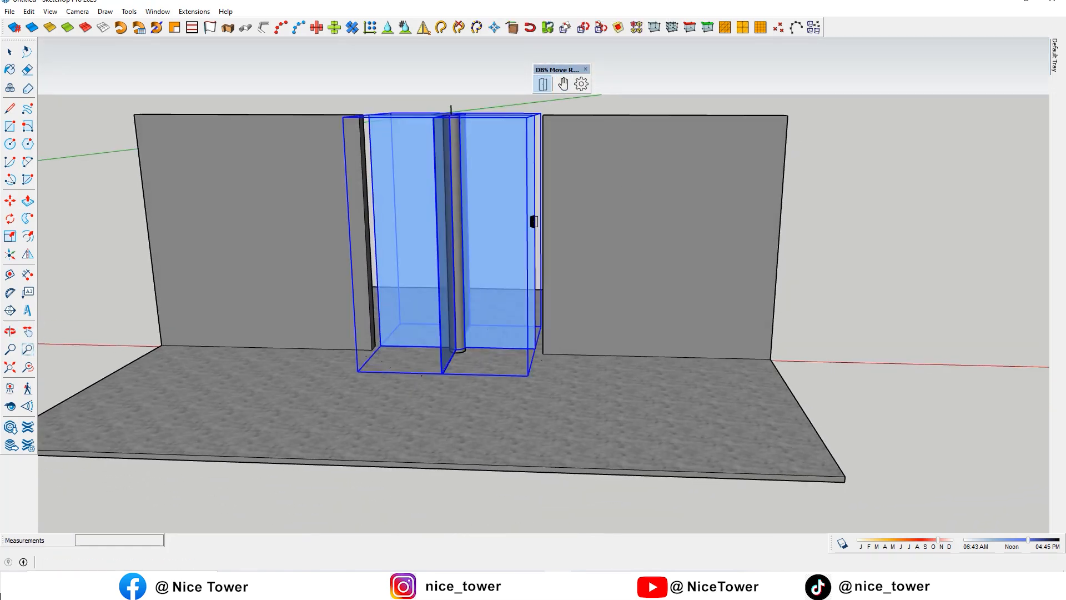
Set the revolving door joint's animation time to 3 s
click(505, 225)
click(581, 84)
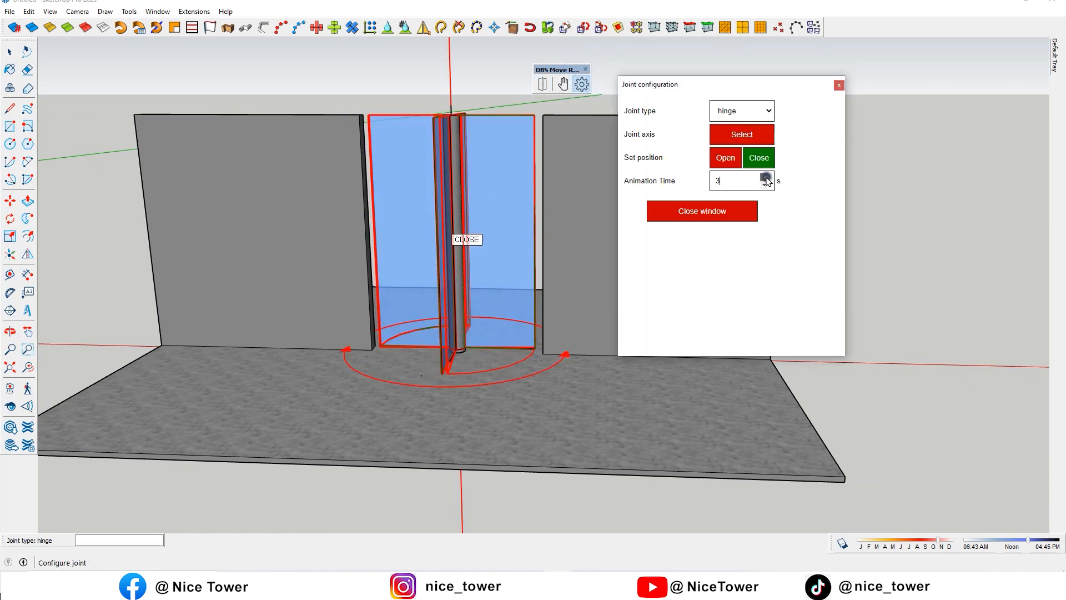
click(721, 213)
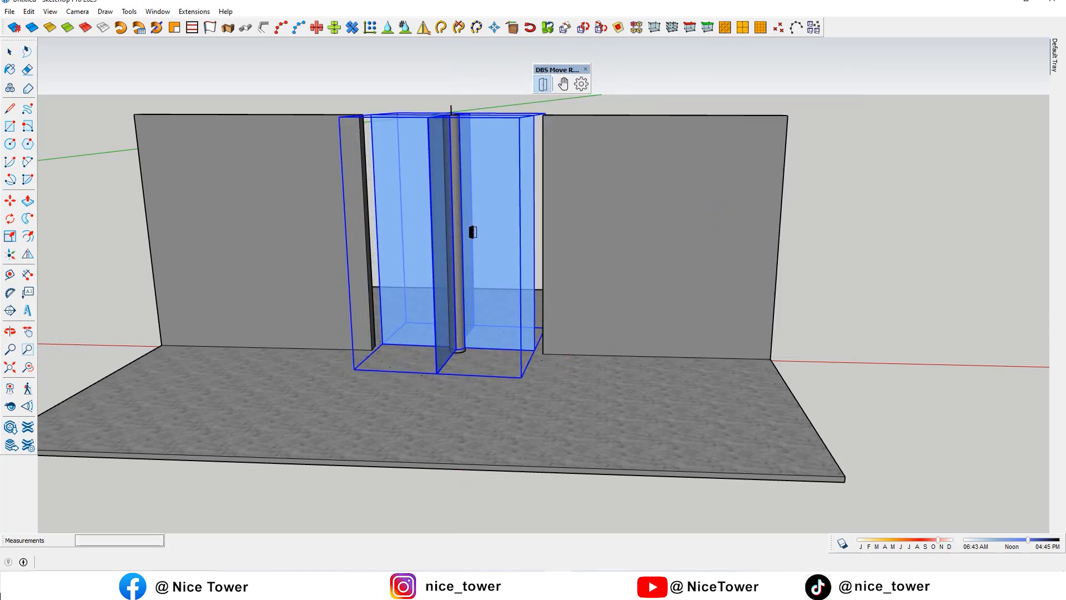
Return to the kitchen cabinet and test its three black flaps and three drawers, leaving them open
middle_drag(435, 244, 789, 294)
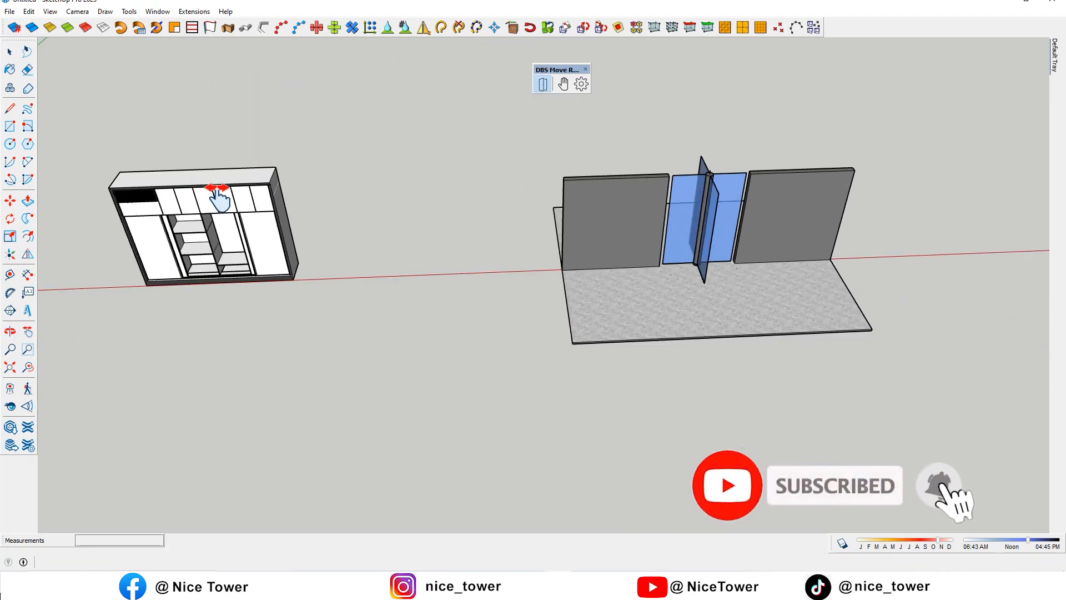
scroll(326, 235, up, 5)
middle_drag(326, 235, 265, 211)
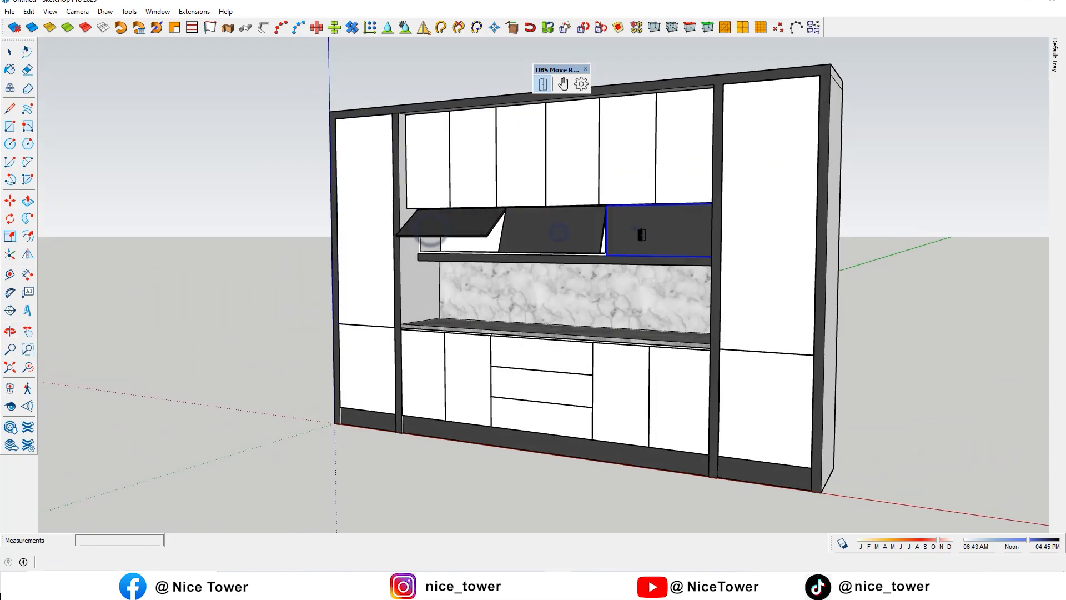
middle_drag(641, 235, 477, 221)
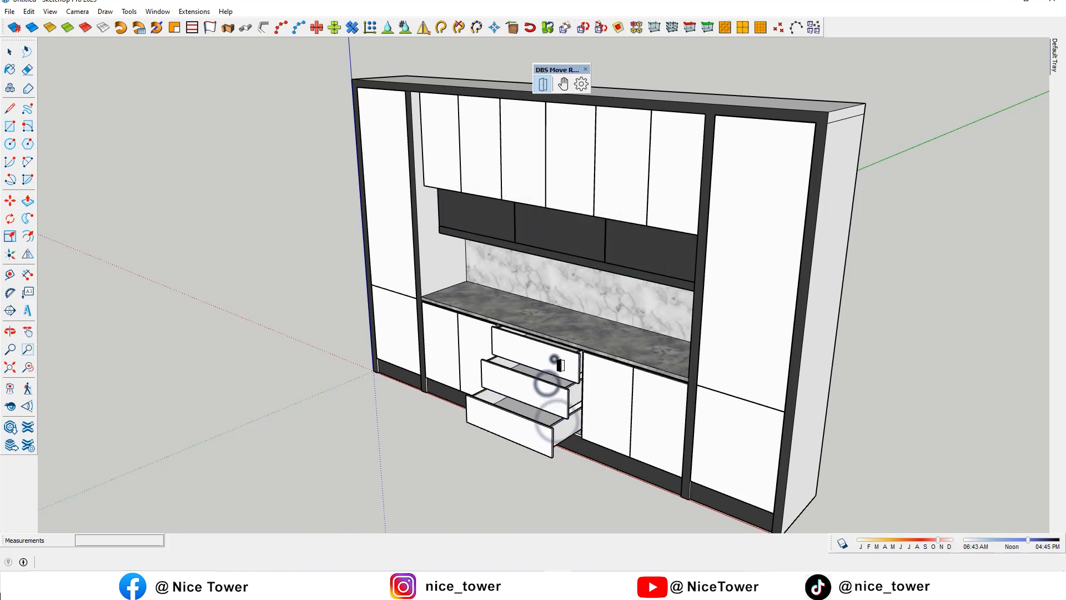
middle_drag(675, 266, 707, 207)
Open the six upper doors of the kitchen cabinet one after another to check their hinge movement
click(703, 206)
click(632, 190)
click(561, 172)
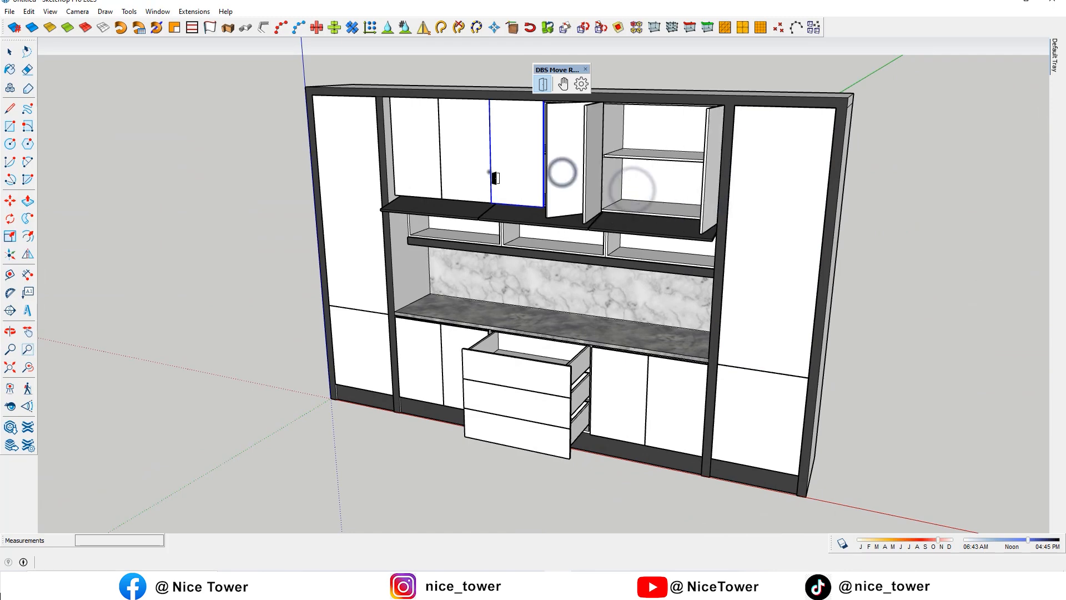
click(489, 171)
click(450, 171)
click(409, 166)
Open the kitchen cabinet's tall side-unit doors and its base doors beside the drawers to check their movement
middle_drag(409, 166, 422, 244)
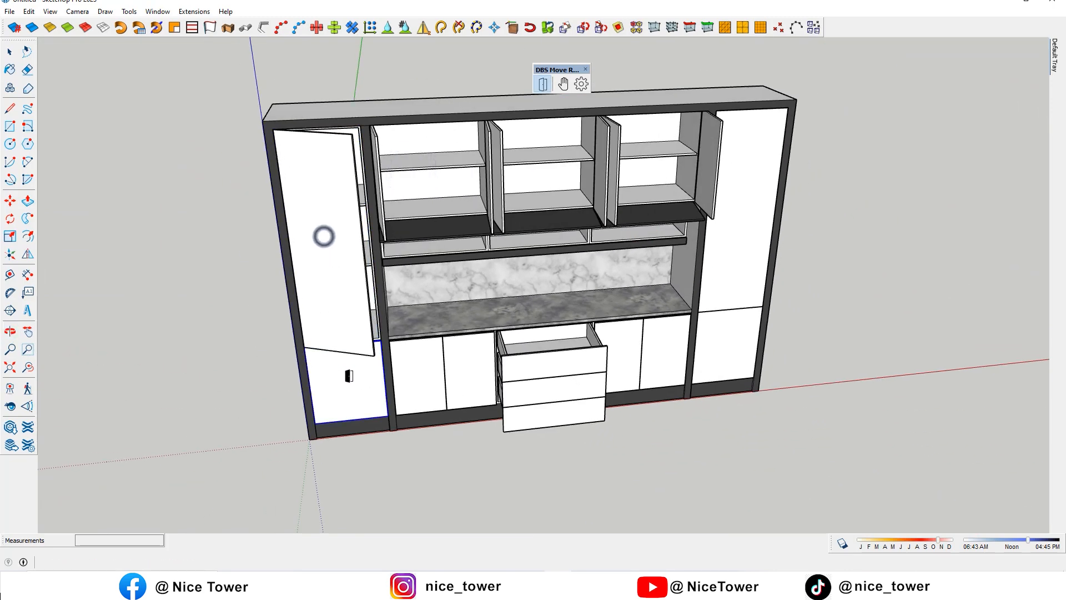
click(349, 375)
click(425, 367)
click(666, 349)
click(723, 339)
click(739, 277)
Close the three drawers and the base and tall-unit doors on the right side of the kitchen cabinet
middle_drag(738, 277, 690, 318)
click(548, 375)
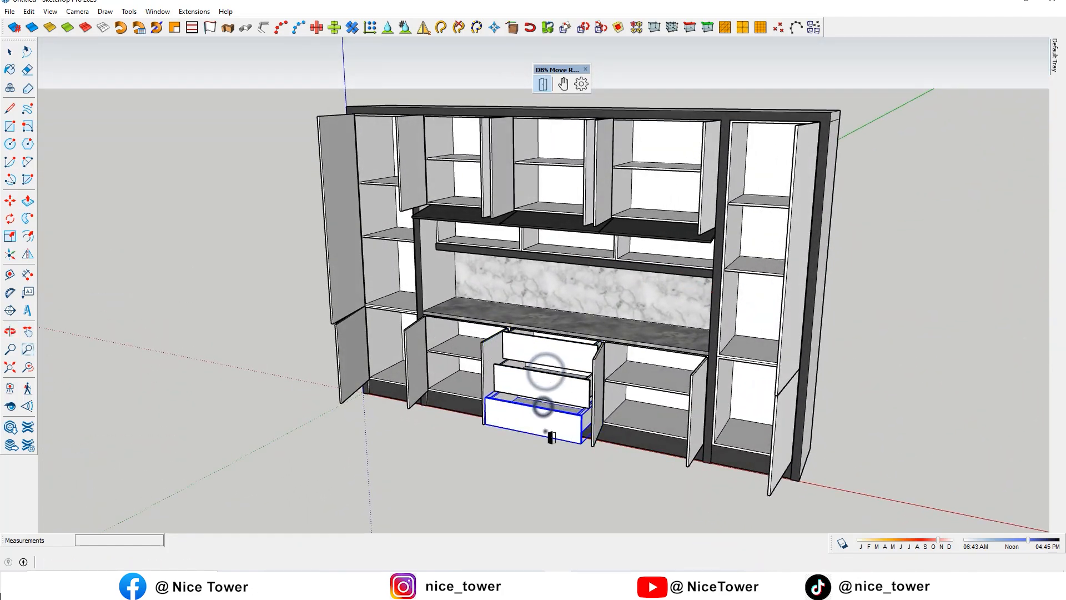
middle_drag(547, 368, 547, 498)
click(591, 416)
click(689, 424)
click(768, 430)
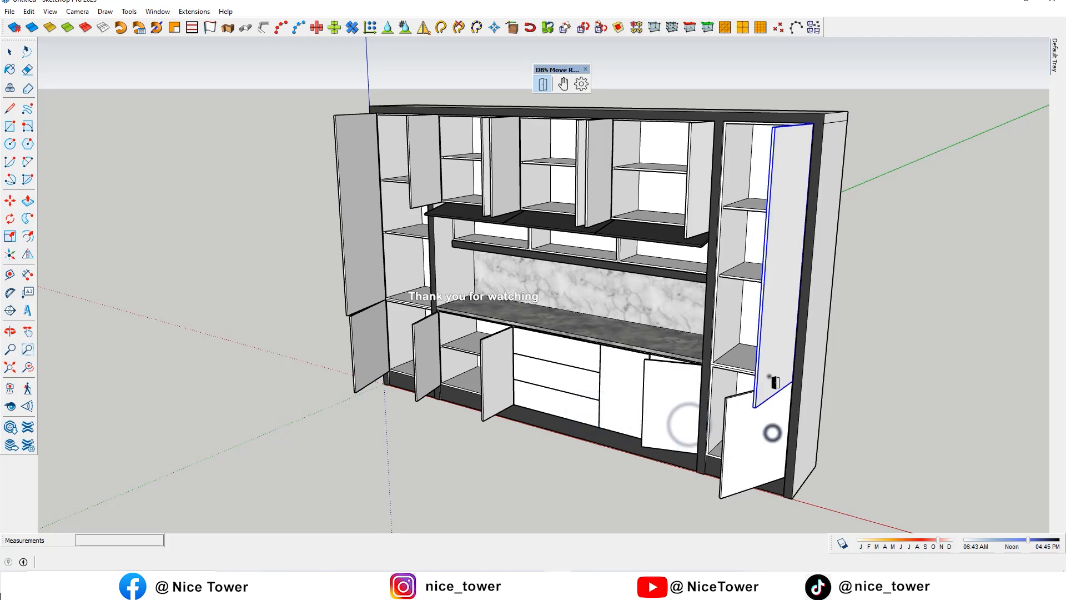
click(768, 372)
Close the upper doors of the kitchen cabinet from right to left
click(686, 202)
click(602, 201)
click(500, 189)
click(425, 189)
Close the tall-unit and base doors on the kitchen cabinet's left side and the black flaps
click(366, 218)
click(369, 351)
click(424, 362)
click(466, 213)
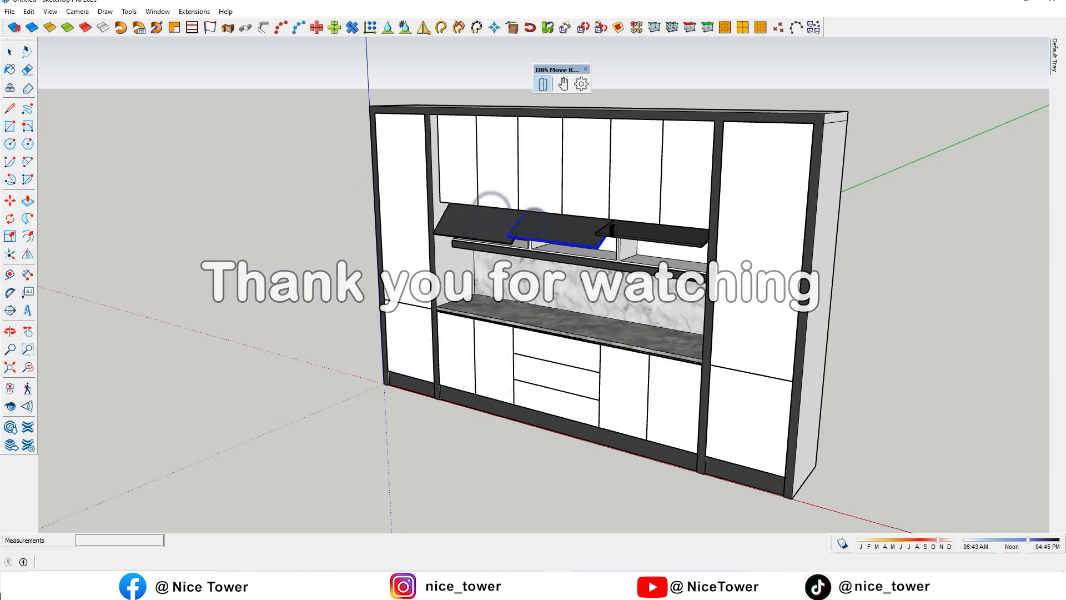